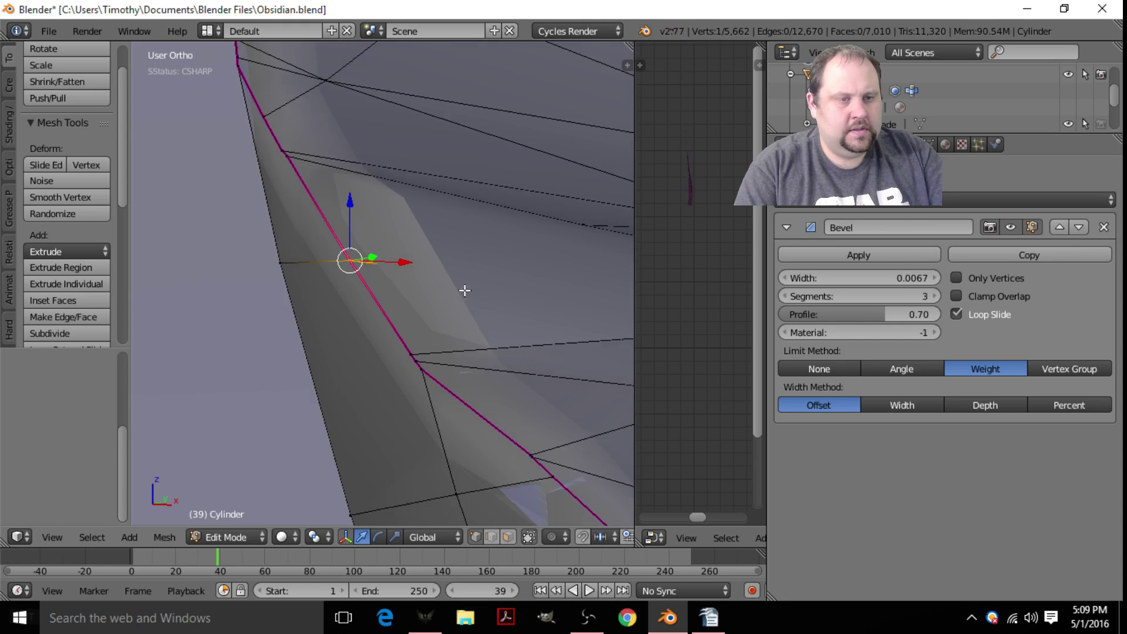
- Shift a vertex on the lower magenta sharp edge of the cut slightly toward its neighbour and merge the two
scroll(538, 278, "down", 8)
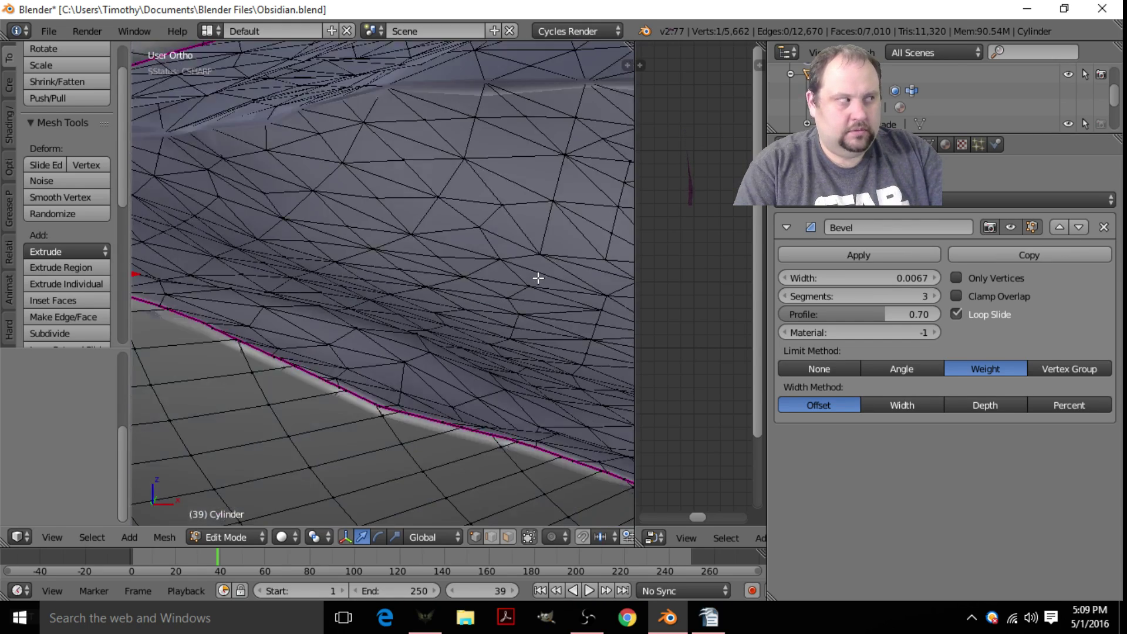
scroll(432, 257, "up", 4)
middle_click_drag(483, 334, 463, 297, "shift")
scroll(528, 264, "up", 1)
scroll(380, 405, "up", 5)
key("g")
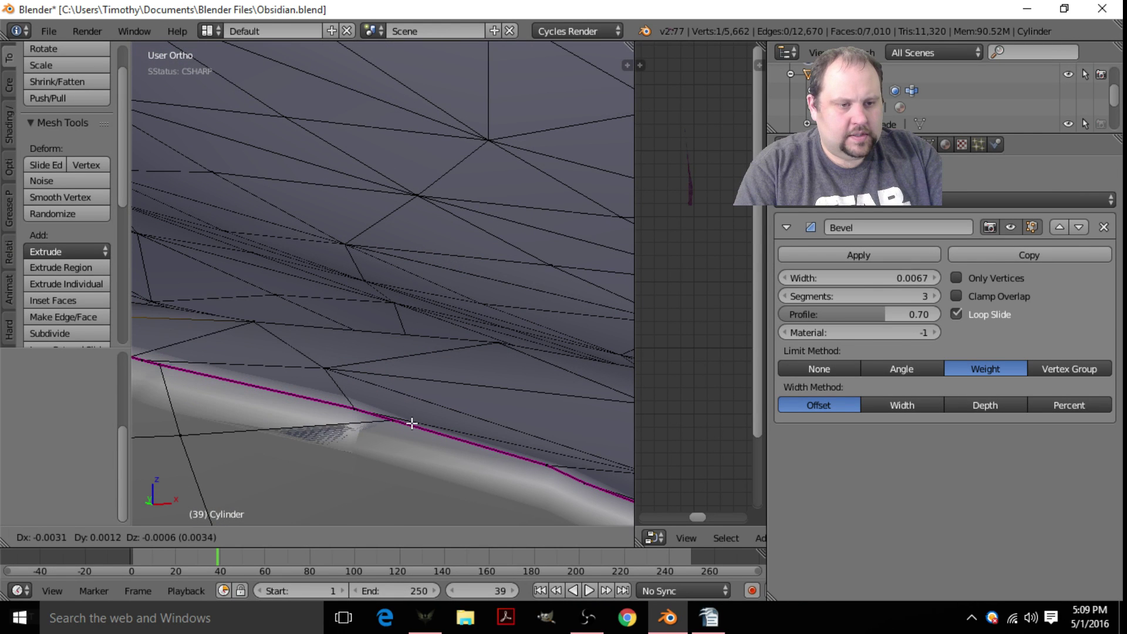
left_click(411, 423)
right_click(410, 409, "shift")
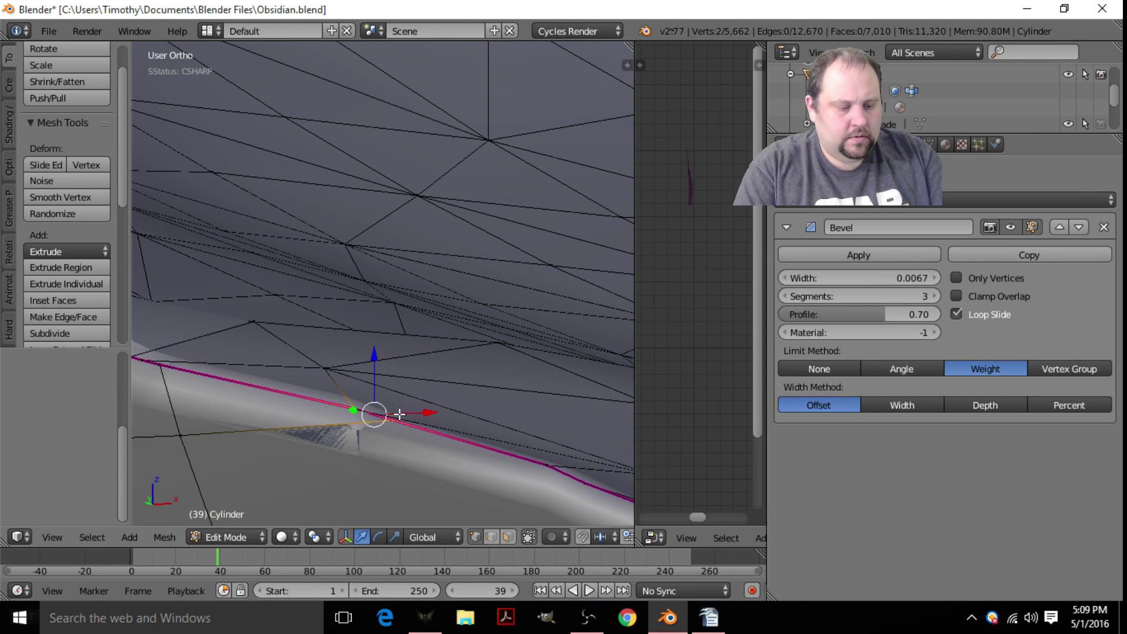
key("alt+m")
left_click(283, 403)
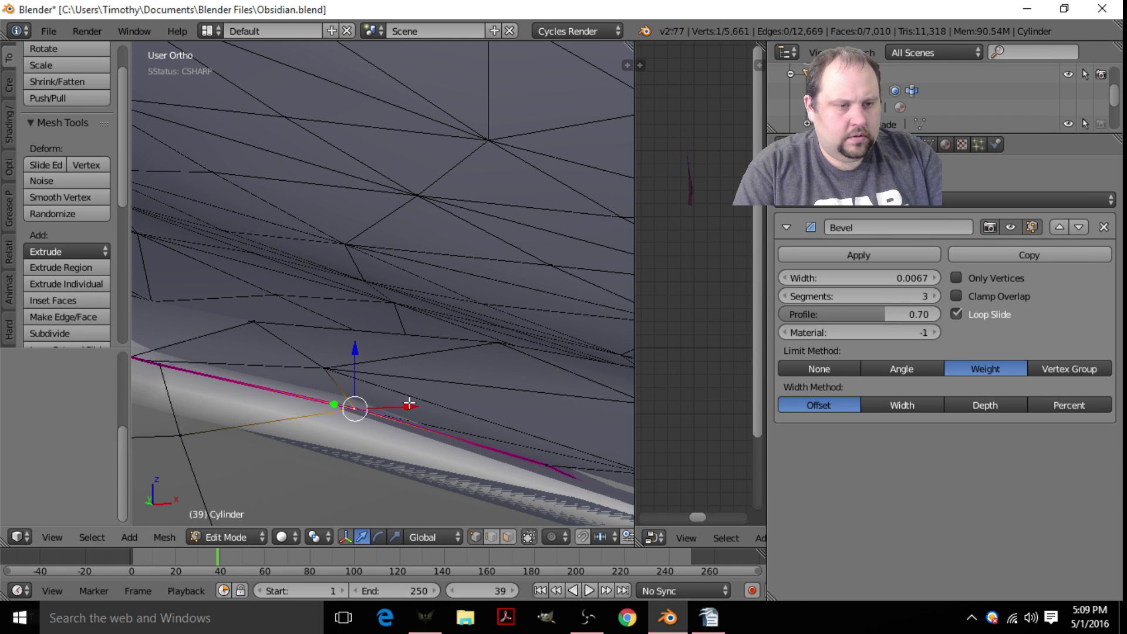
- Merge the resulting vertex with the adjacent one on the sharp edge using At Last
middle_click_drag(427, 415, 317, 167, "shift")
middle_click_drag(467, 226, 457, 252)
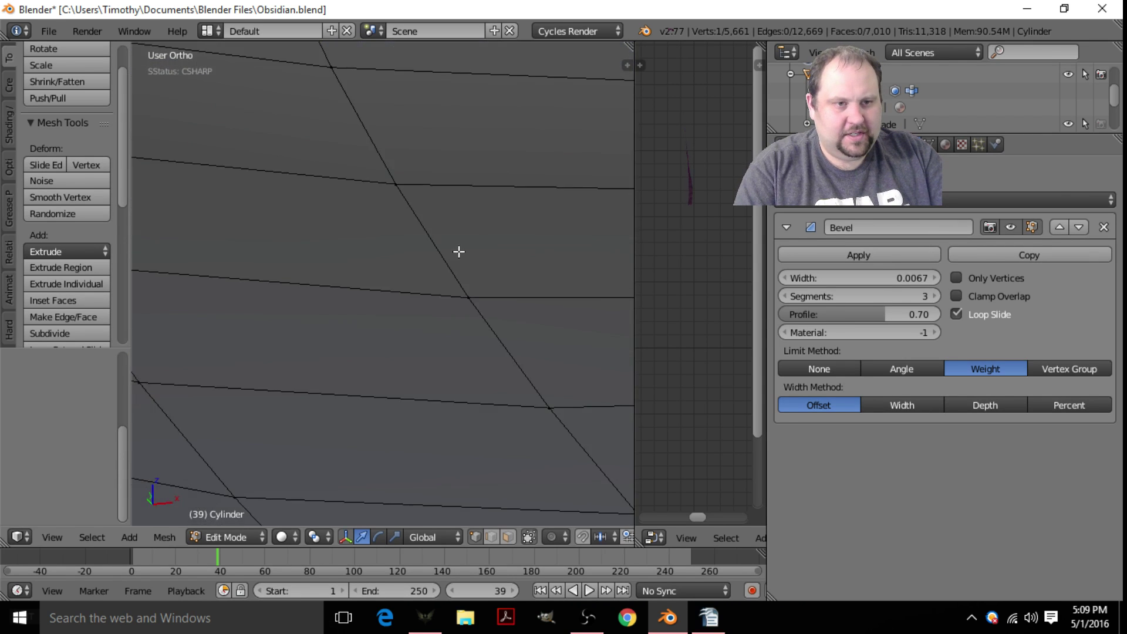
scroll(461, 246, "down", 4)
middle_click_drag(470, 211, 460, 276, "shift")
scroll(446, 176, "up", 3)
middle_click_drag(440, 158, 334, 210, "shift")
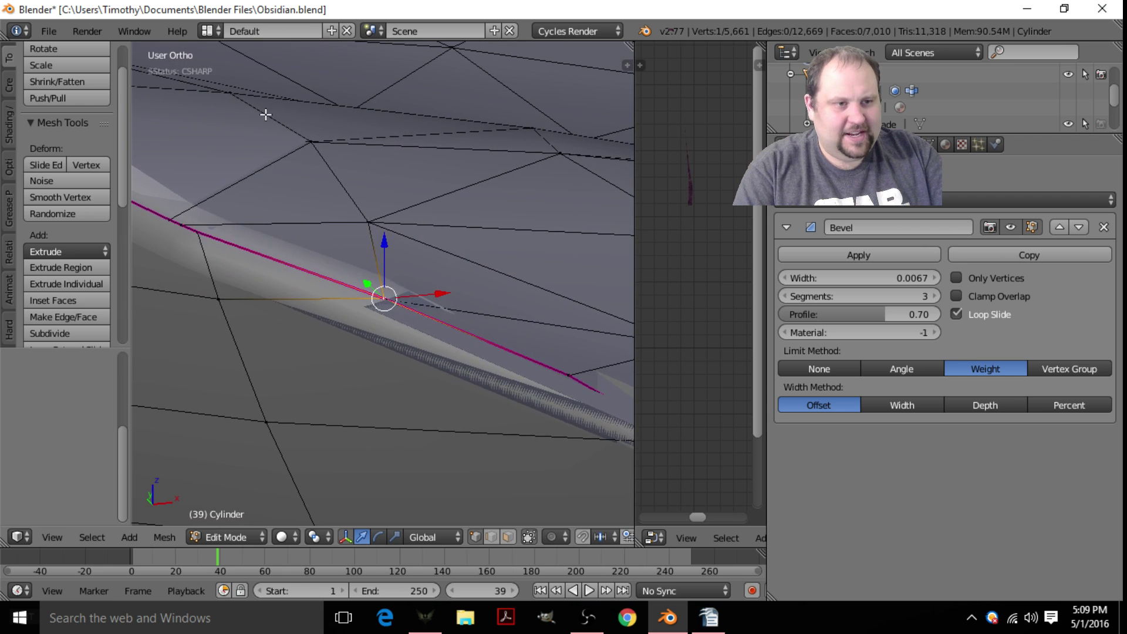
key("g")
right_click(387, 349)
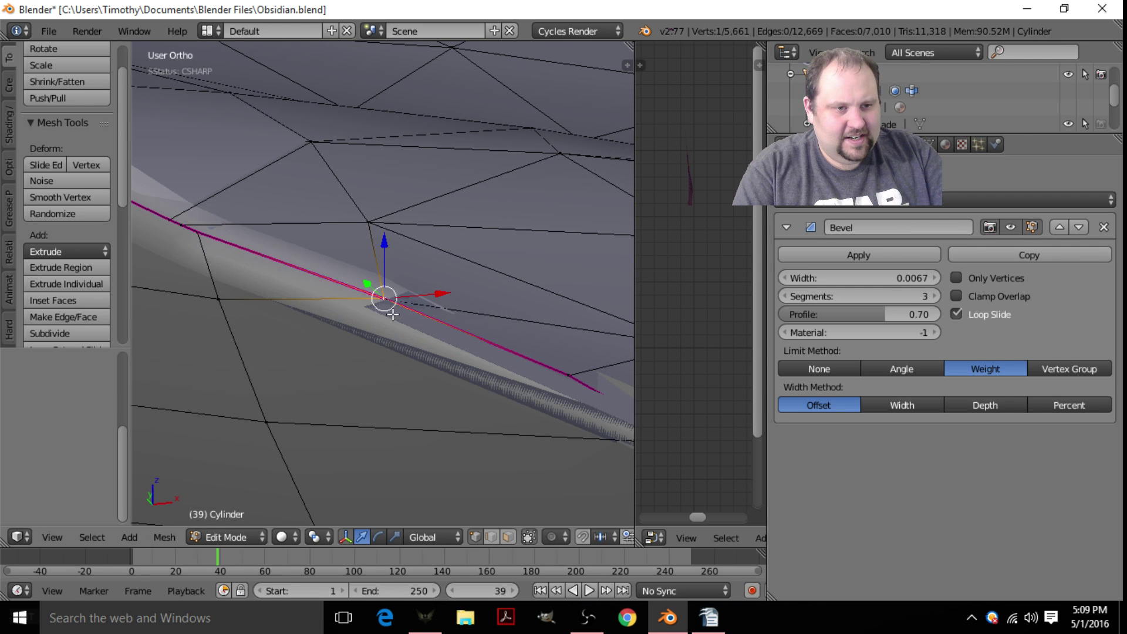
key("alt+m")
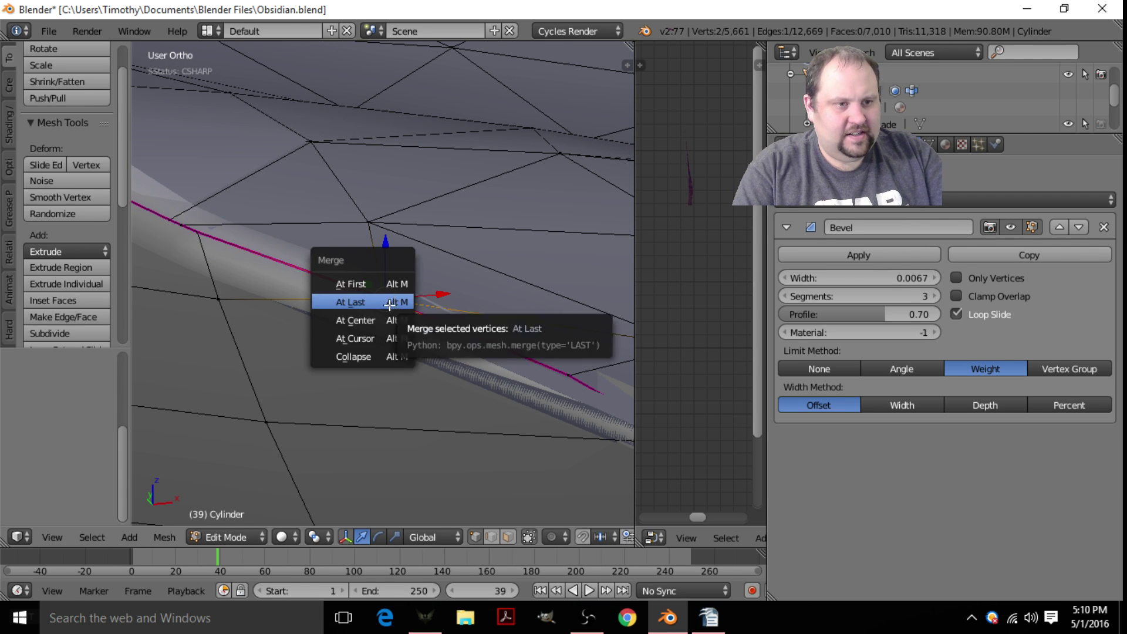
left_click(396, 300)
- Merge the next pair of close vertices farther along the sharp edge using At Center
middle_click_drag(396, 300, 297, 274)
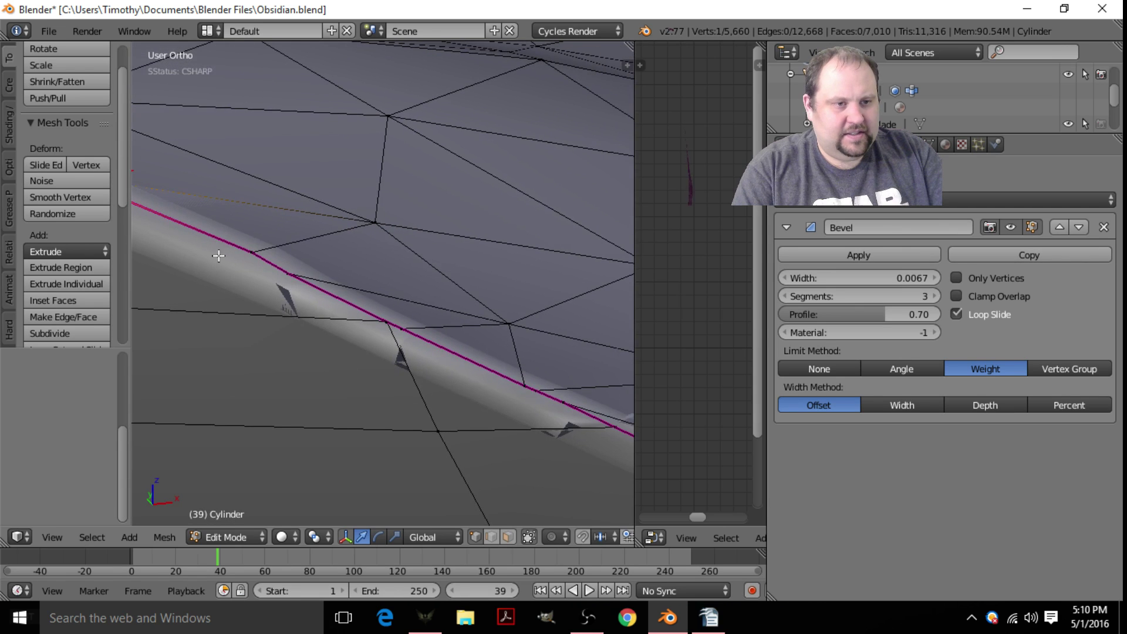
right_click(262, 251, "shift")
key("alt+m")
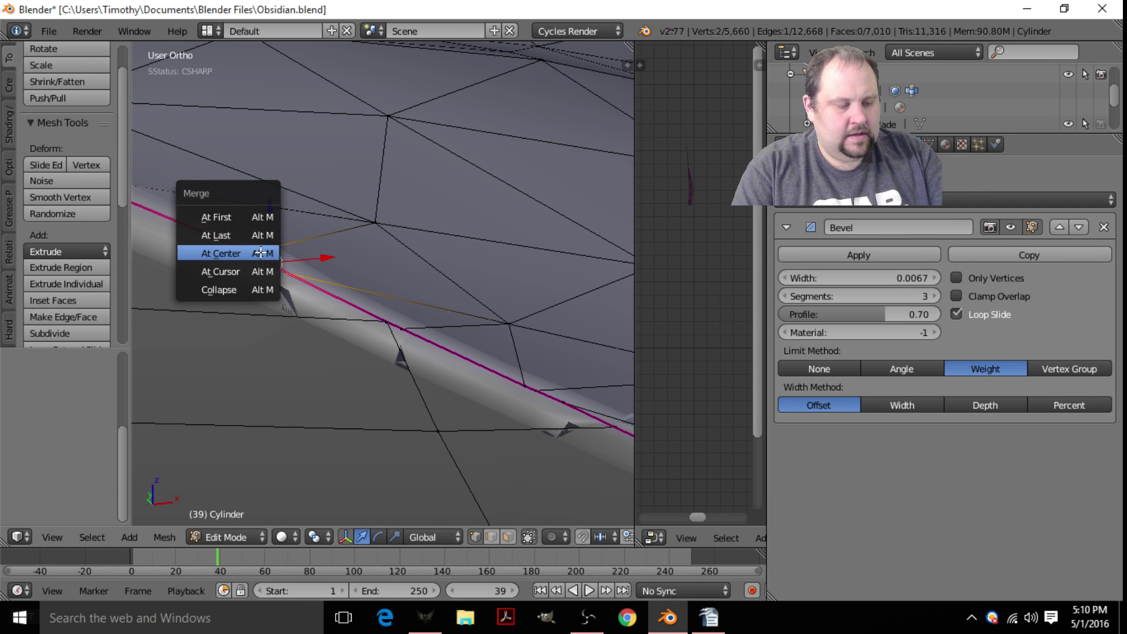
left_click(261, 252)
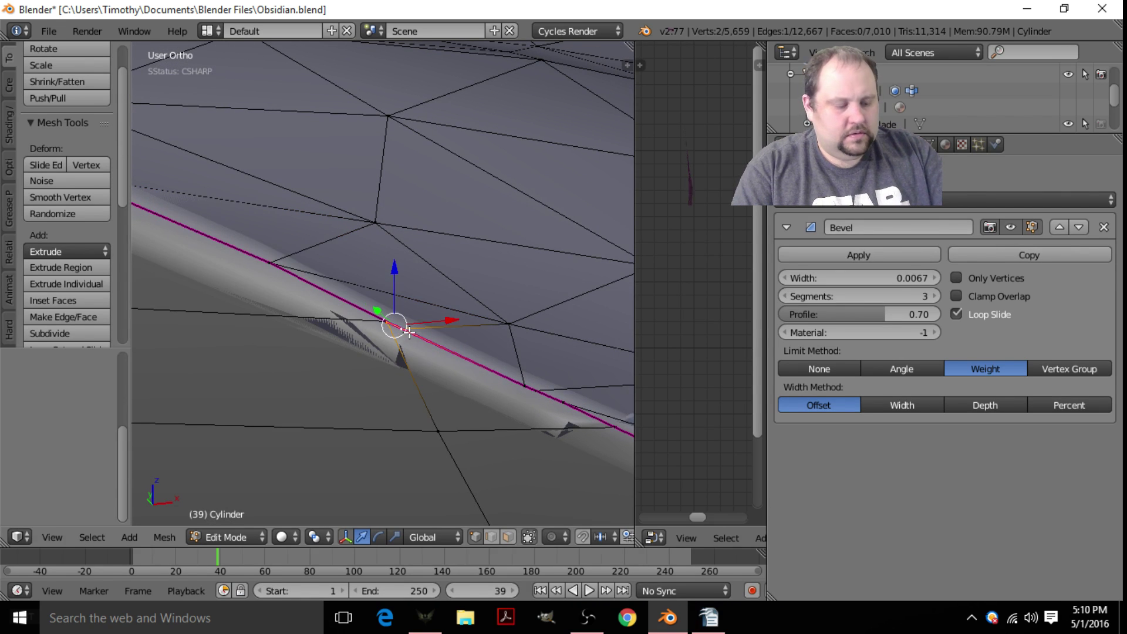
- Select the three clustered vertices where the grid edges meet the sharp edge and merge them using At Last
right_click(373, 311)
middle_click_drag(387, 329, 392, 357)
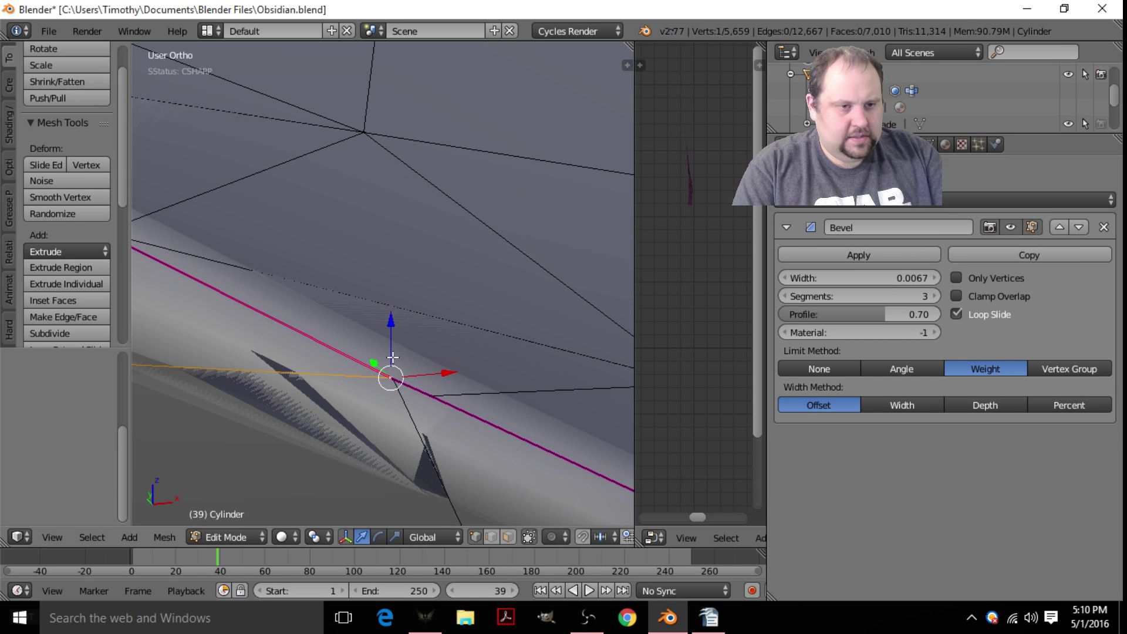
right_click(418, 394, "shift")
middle_click_drag(466, 403, 368, 297, "shift")
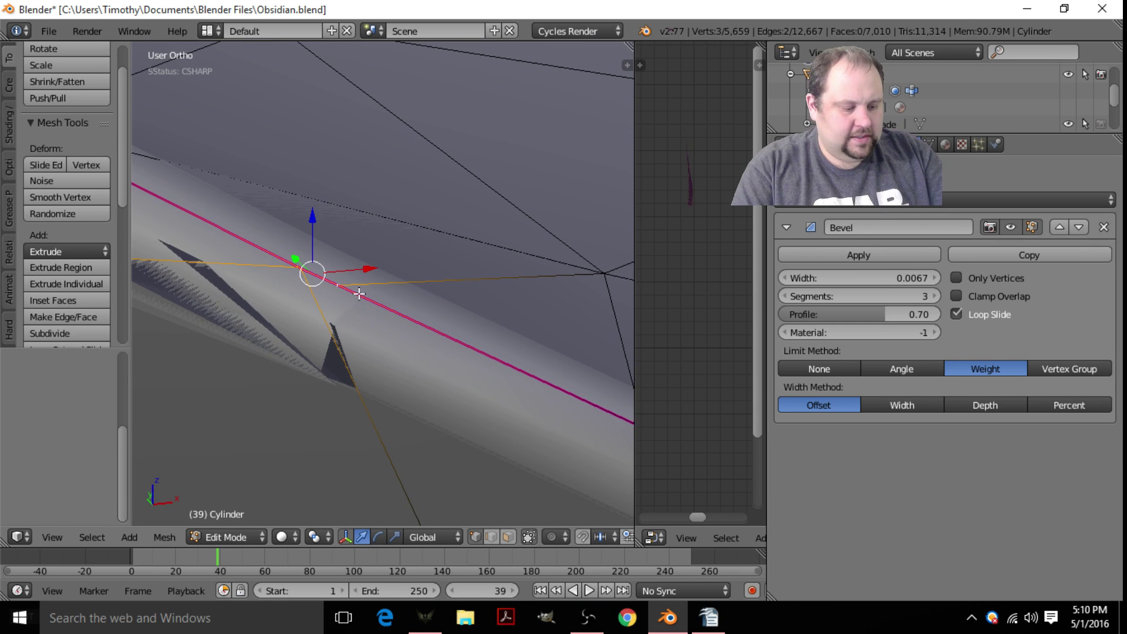
key("alt+m")
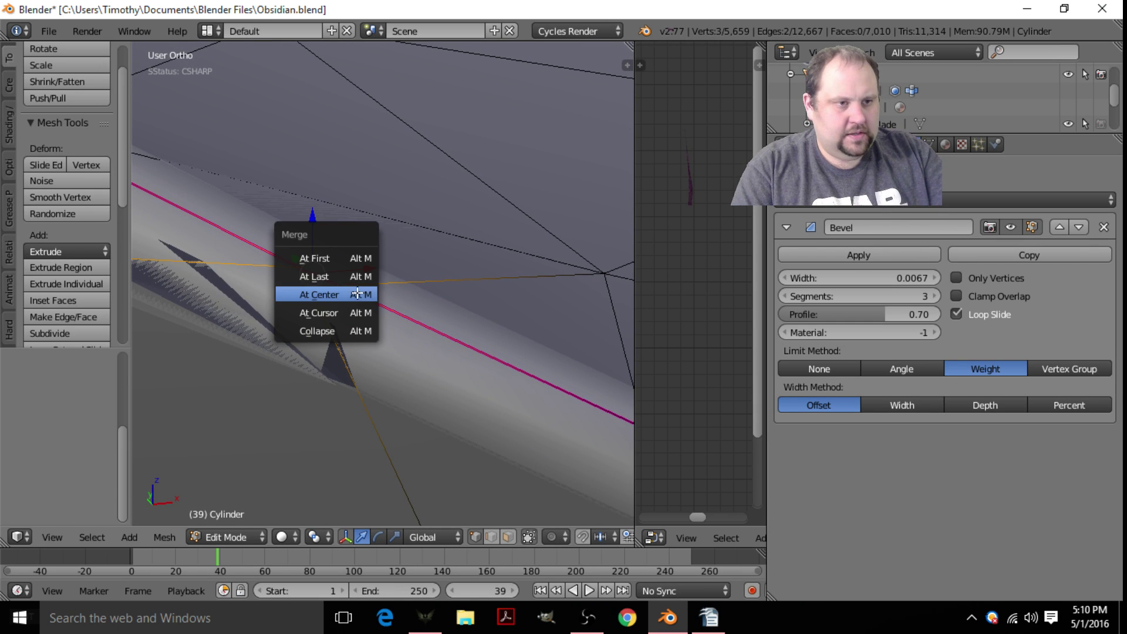
left_click(322, 279)
- Merge the next two neighbouring vertices farther down the sharp edge into one
scroll(455, 332, "down", 9)
middle_click_drag(458, 333, 355, 278, "shift")
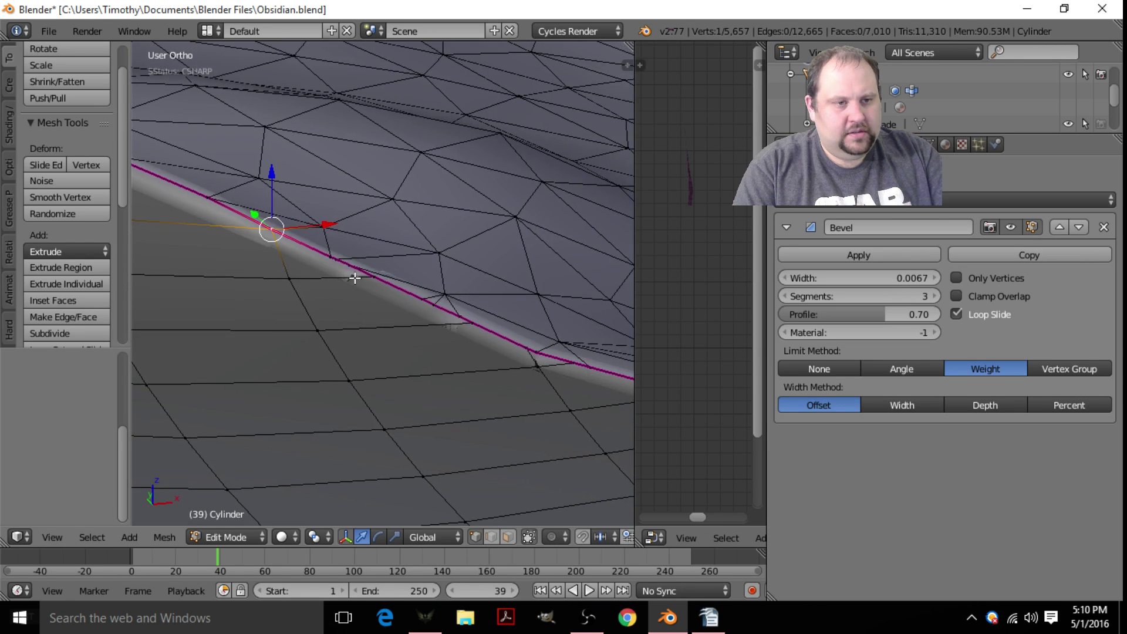
scroll(354, 279, "up", 2)
right_click(354, 263, "shift")
key("alt+m")
left_click(288, 253)
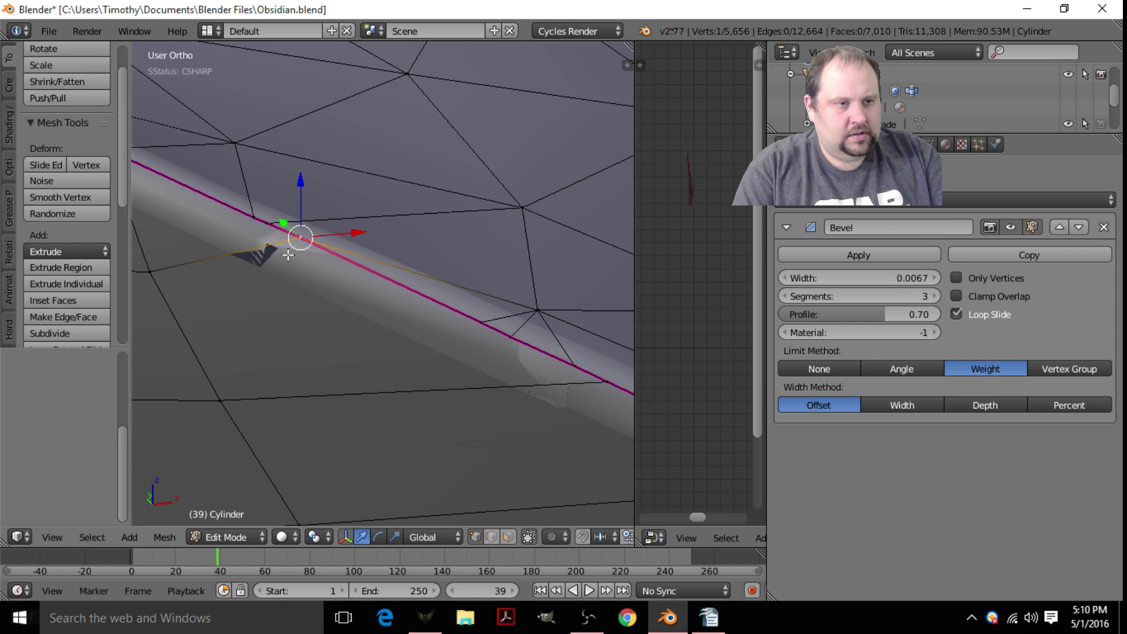
- Select the two close vertices beside the merged point together with it and merge all three using At Last
right_click(257, 220, "shift")
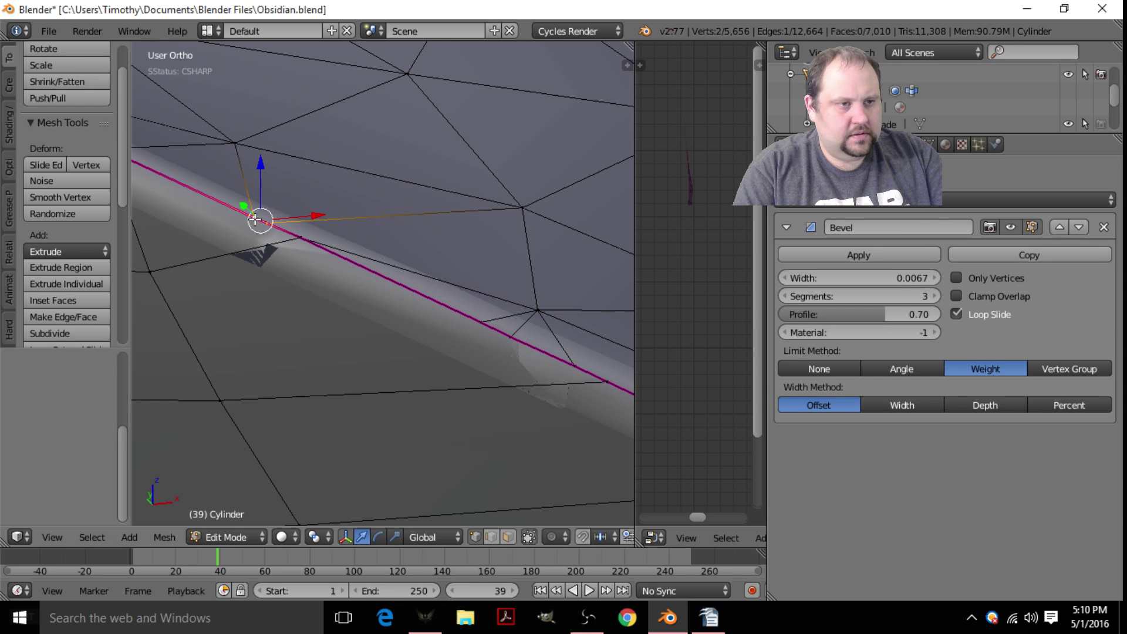
right_click(306, 240, "shift")
key("alt+m")
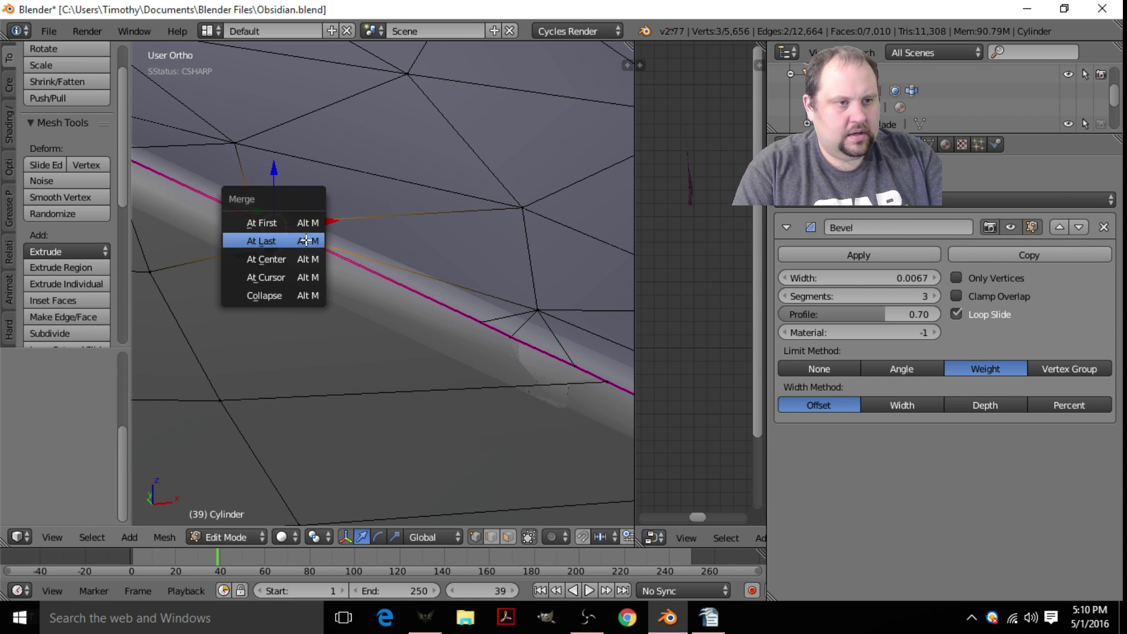
left_click(305, 240)
- Merge the two close vertices at the bend of the sharp edge, just above the dark shading artifact
middle_click_drag(305, 240, 485, 323)
right_click(485, 324, "shift")
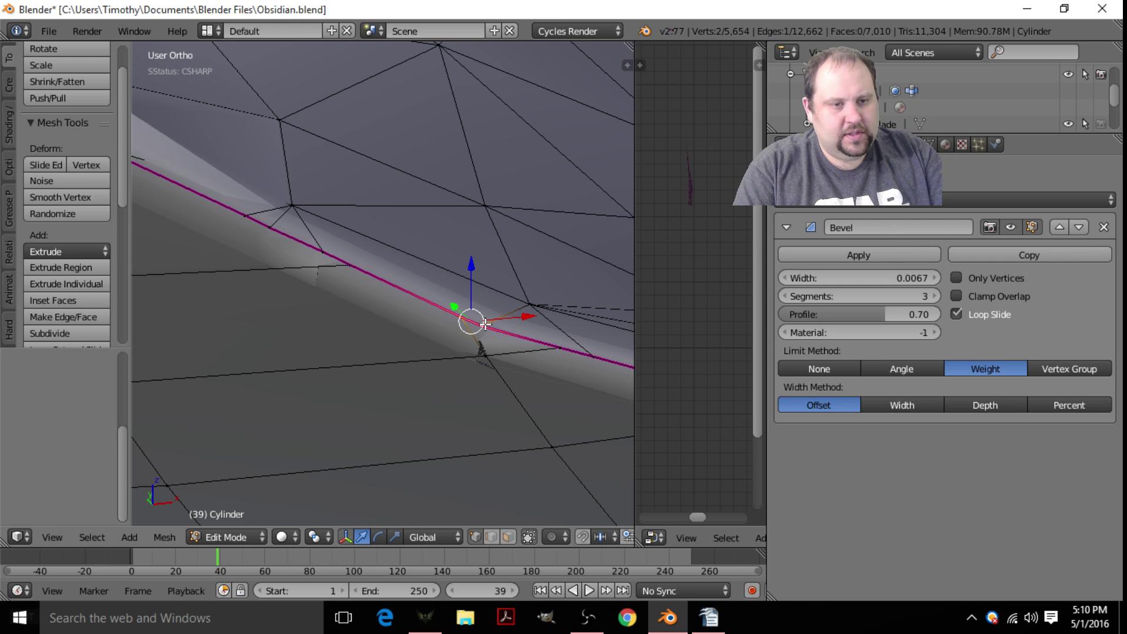
key("alt+m")
left_click(458, 324)
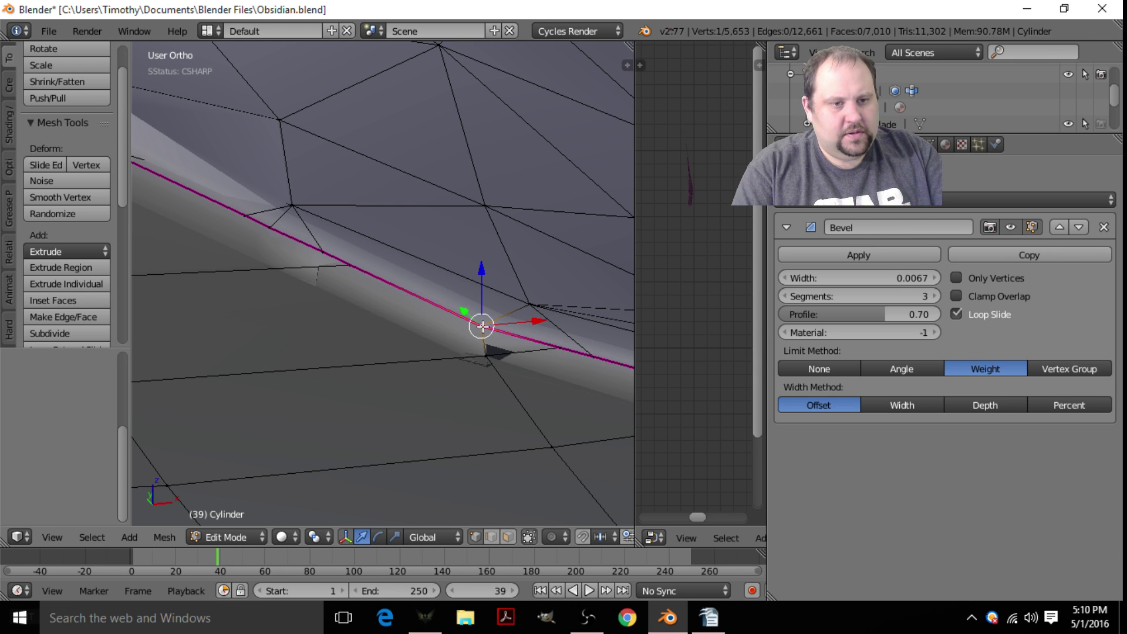
- Slide the merged vertex back along the sharp edge, and slide the grid vertex below it away from the bevel
key("shift+v")
left_click(405, 297)
right_click(491, 366)
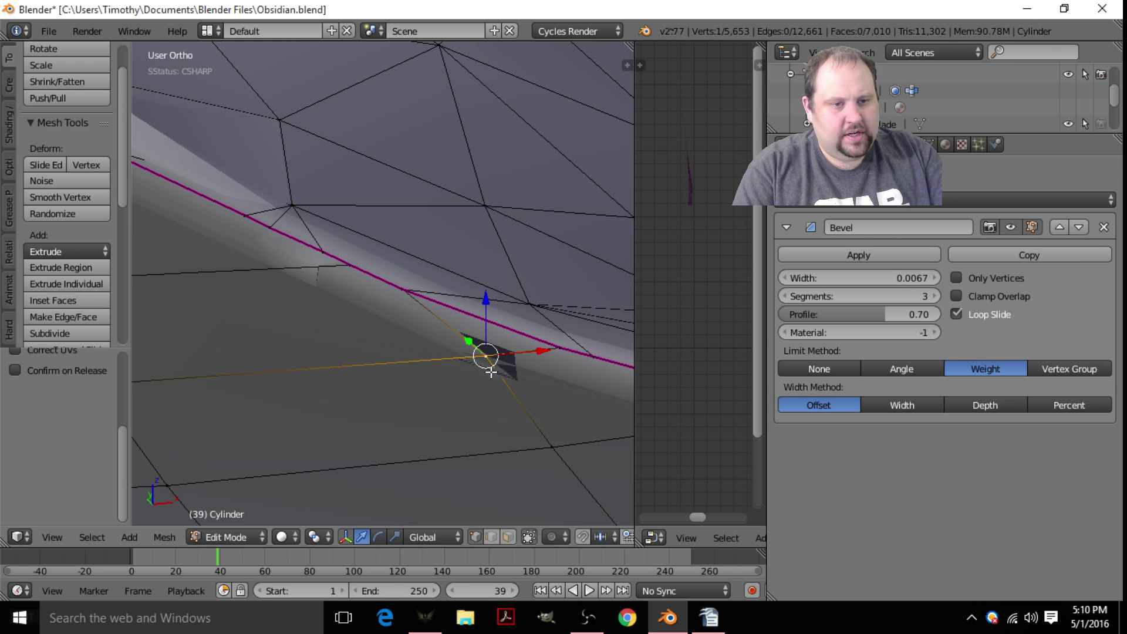
key("shift+v")
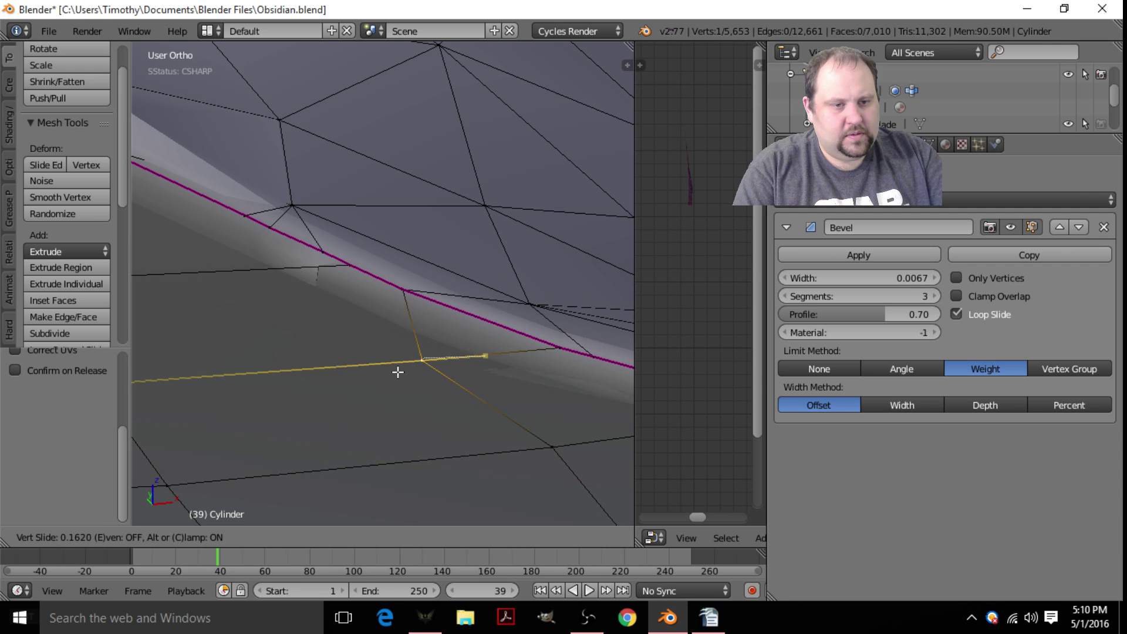
left_click(382, 373)
- Slide the grid vertex beside the next dark artifact along its grid edge, away from the bevel
middle_click_drag(462, 370, 163, 255, "shift")
scroll(317, 283, "down", 4)
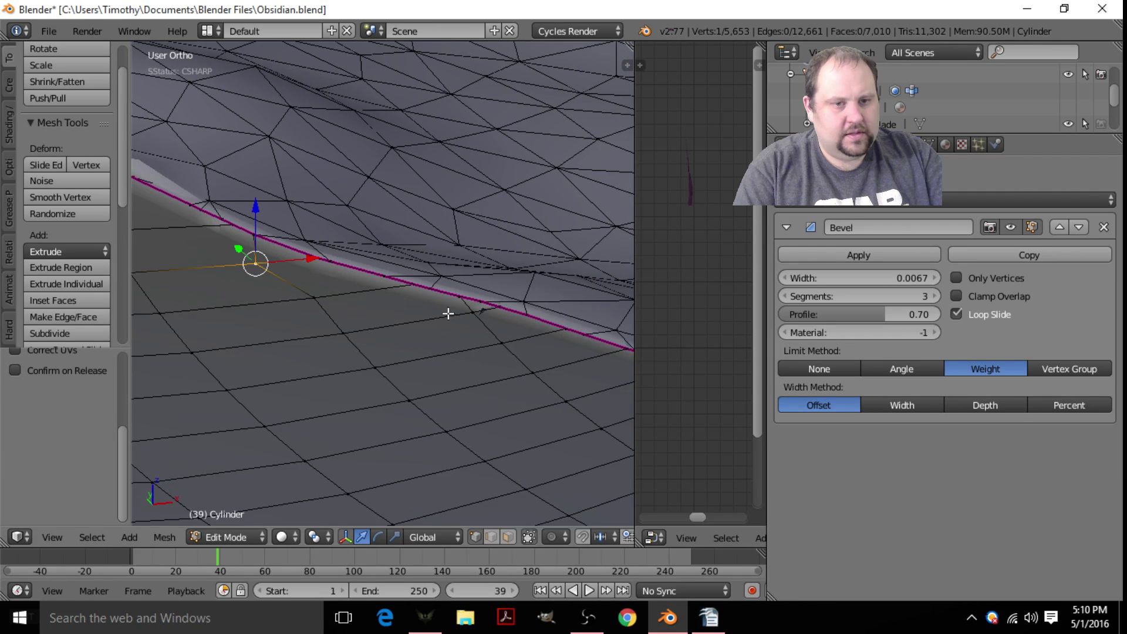
scroll(448, 314, "up", 3)
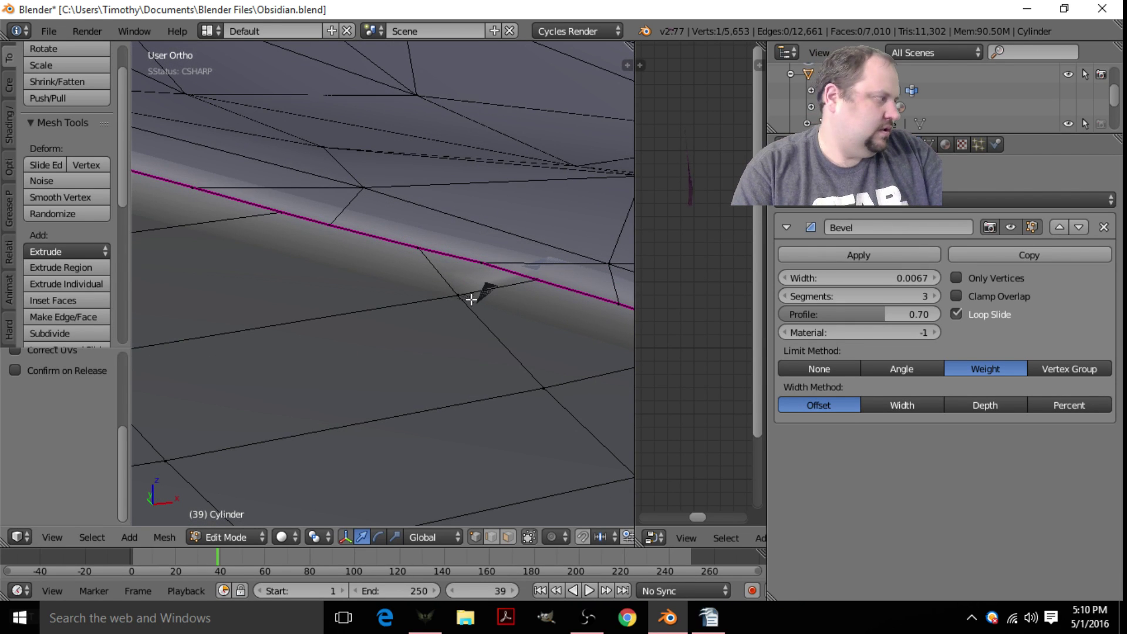
right_click(457, 295)
key("shift+v")
left_click(433, 351)
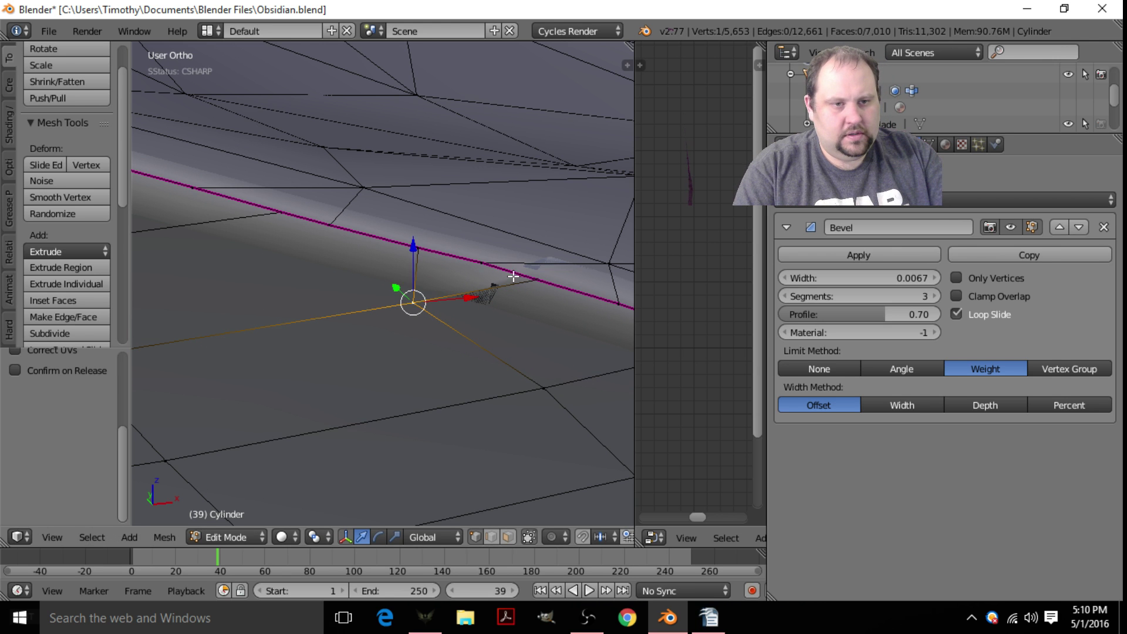
- Merge the two sharp-edge vertices above that artifact using At Last
right_click(481, 264)
right_click(525, 282, "shift")
key("alt+m")
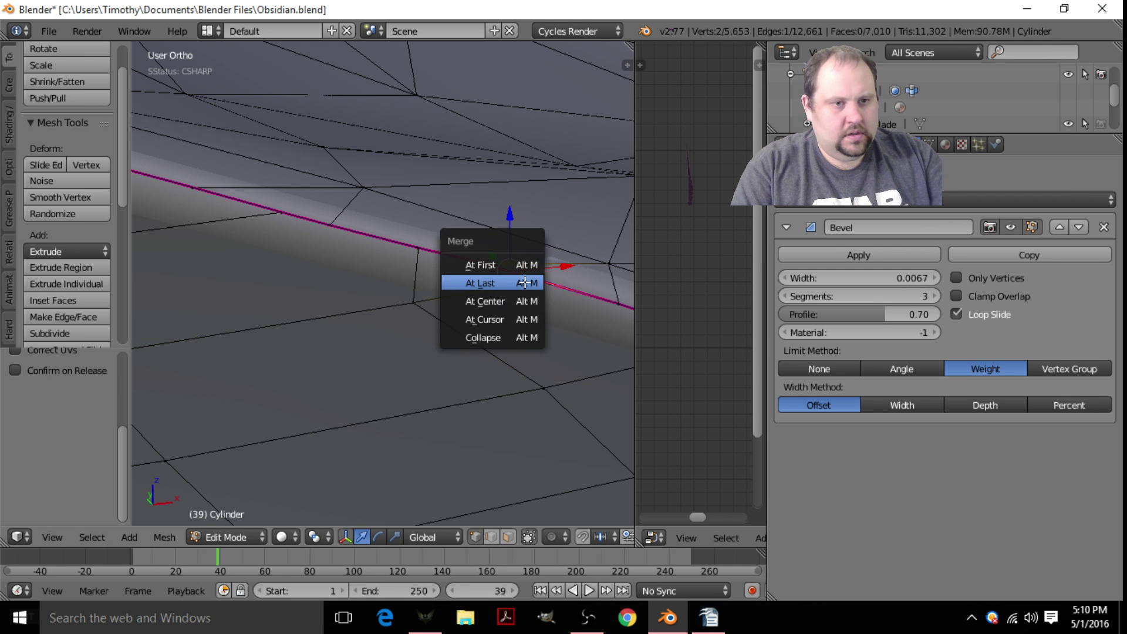
left_click(525, 282)
- Select the grid vertex just below the sharp edge with its neighbouring edge vertices and merge the cluster into one
middle_click_drag(536, 282, 312, 90, "shift")
right_click(322, 239)
key("g")
right_click(317, 258)
right_click(288, 208, "shift")
right_click(358, 226, "shift")
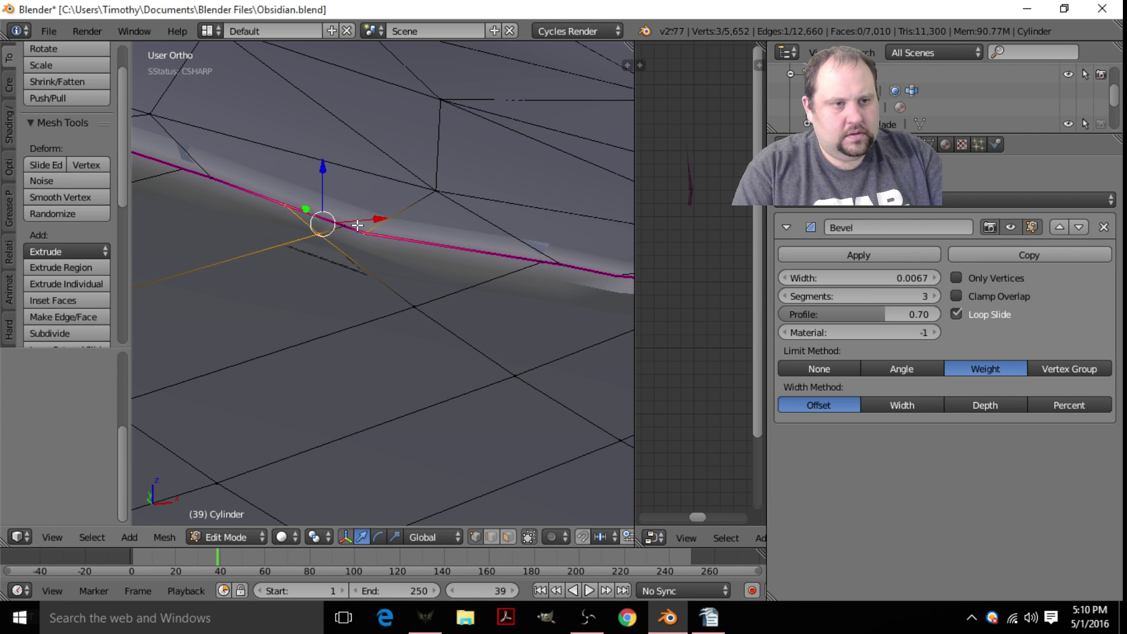
right_click(339, 224, "shift")
key("alt+m")
left_click(336, 219)
- Select the whole cylinder mesh, symmetrize it along X with Hard Ops, and return to Object Mode
middle_click_drag(434, 252, 151, 226, "shift")
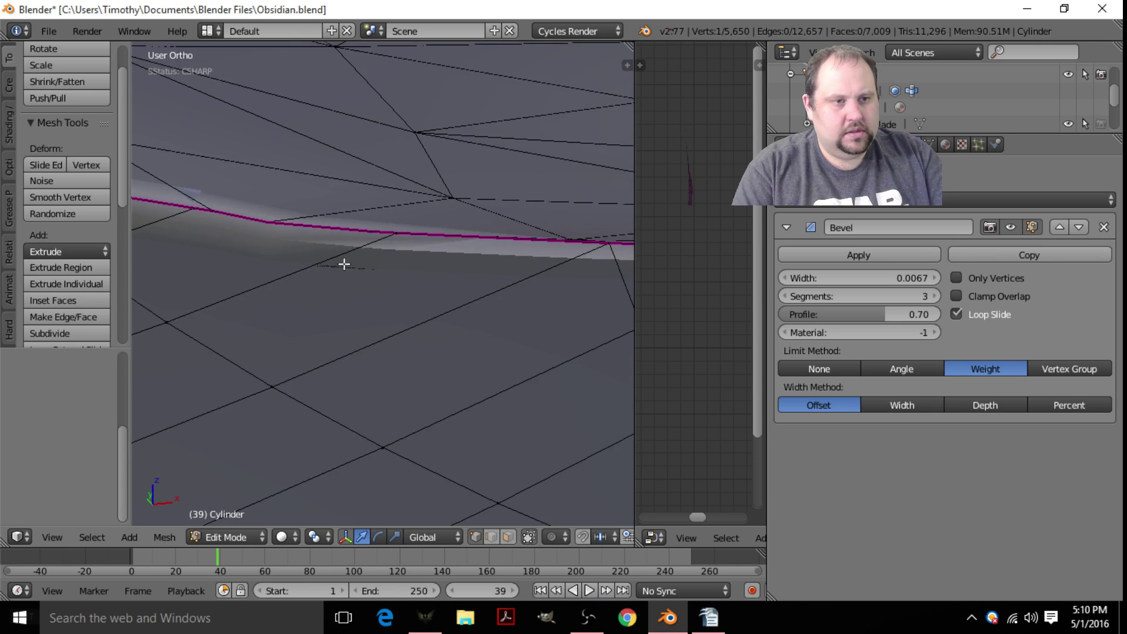
scroll(495, 272, "down", 8)
key("a")
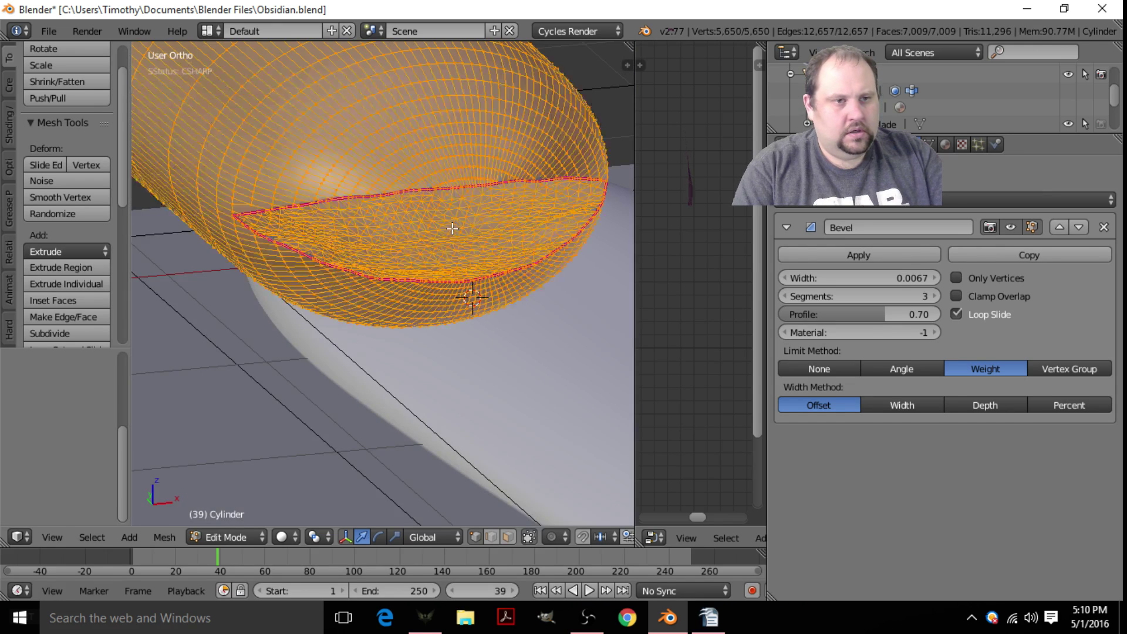
key("q")
mouse_move(440, 229)
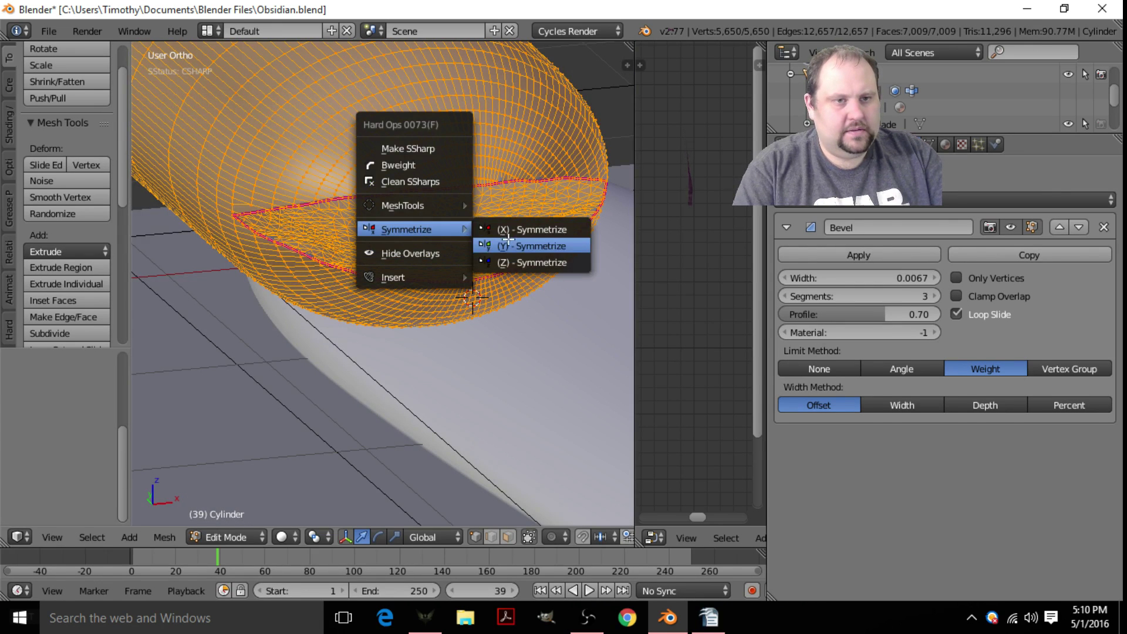
left_click(509, 230)
key("Tab")
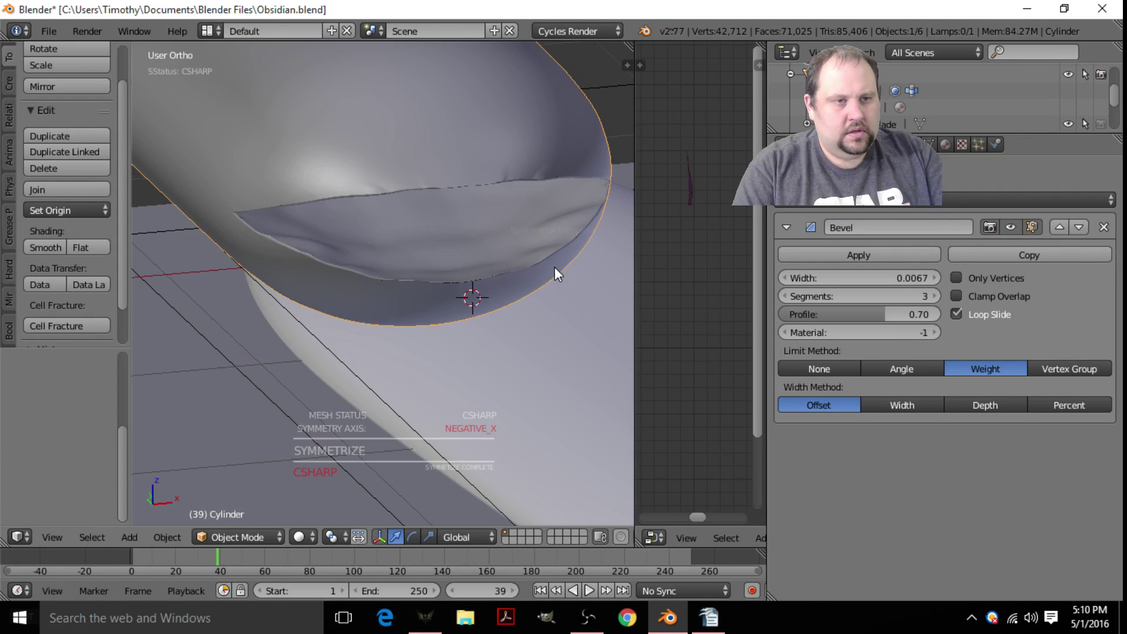
- Turn off X-Ray display for the cylinder in its object settings
middle_click_drag(554, 266, 367, 244)
left_click(879, 145)
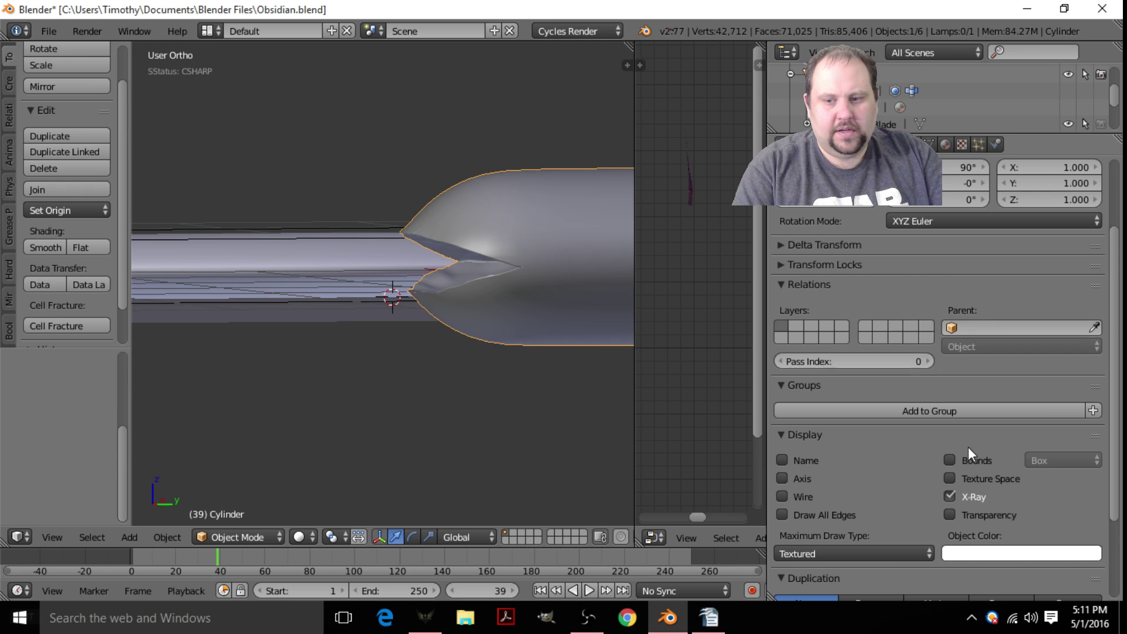
scroll(956, 418, "down", 5)
left_click(949, 381)
middle_click_drag(641, 292, 608, 334)
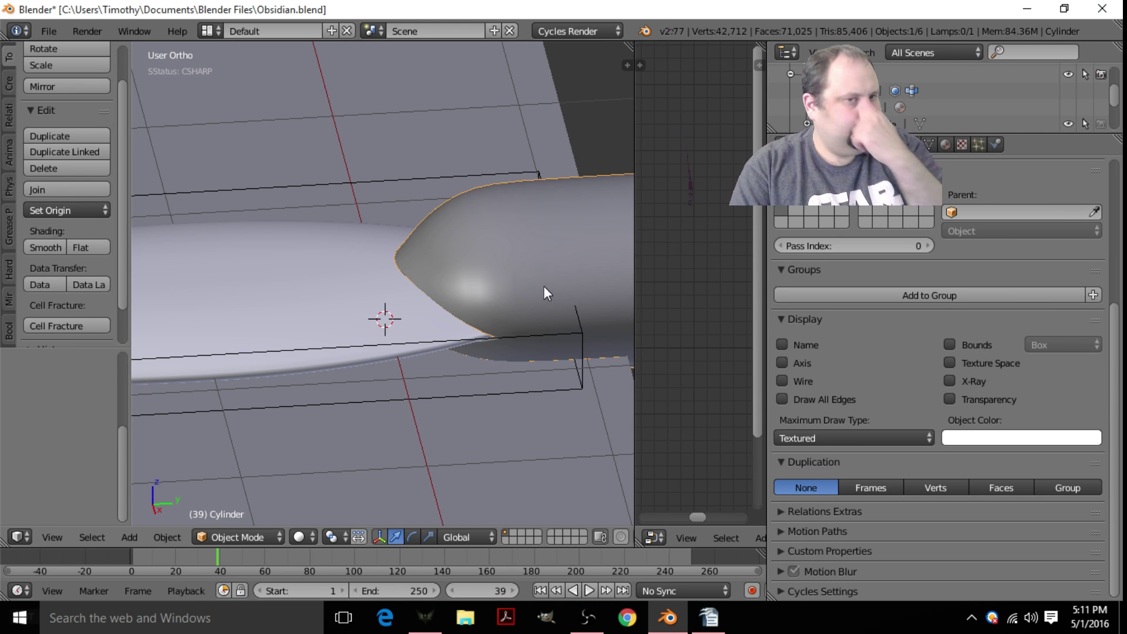
middle_click_drag(543, 286, 506, 291)
scroll(479, 273, "up", 4)
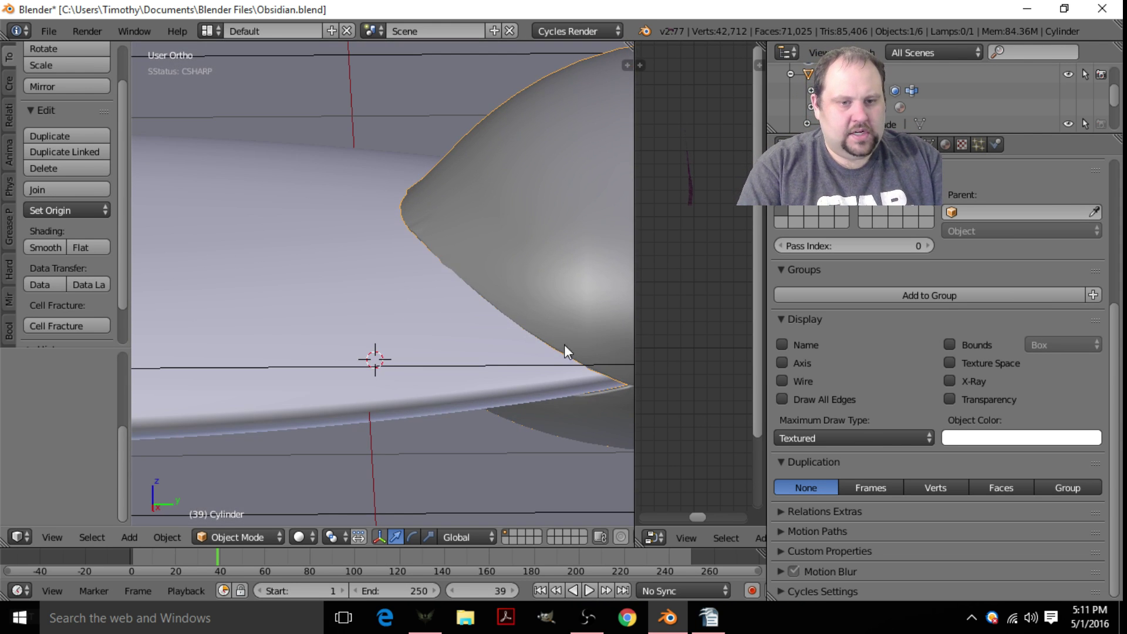
middle_click_drag(565, 345, 418, 327)
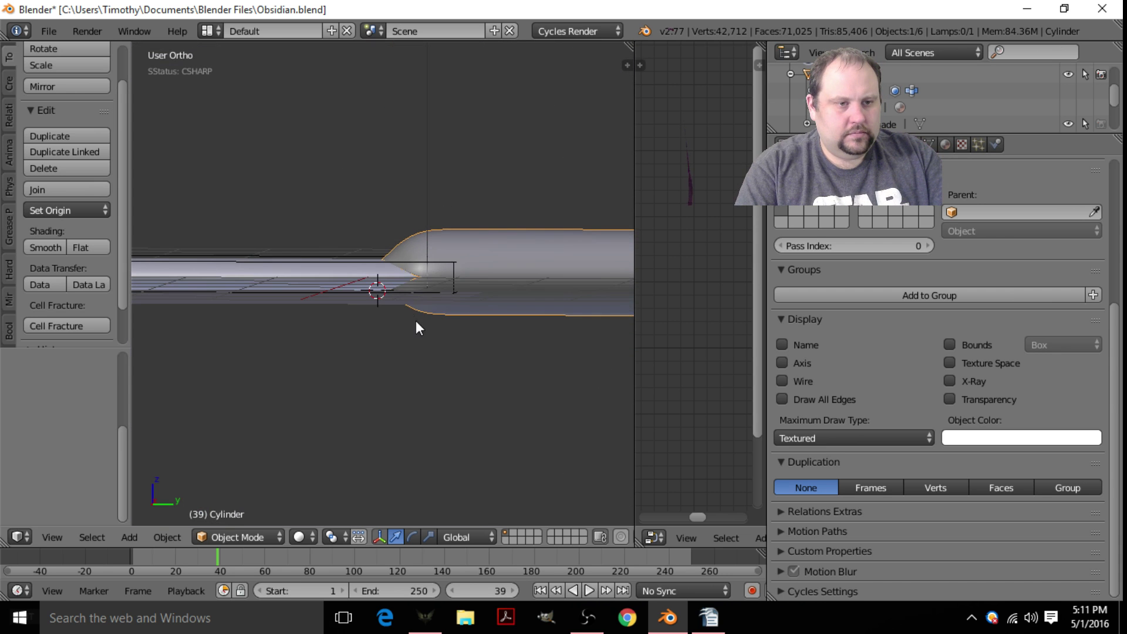
- Move the ground plane along the Z axis beneath the blade and handle
right_click(397, 290)
scroll(311, 230, "down", 3)
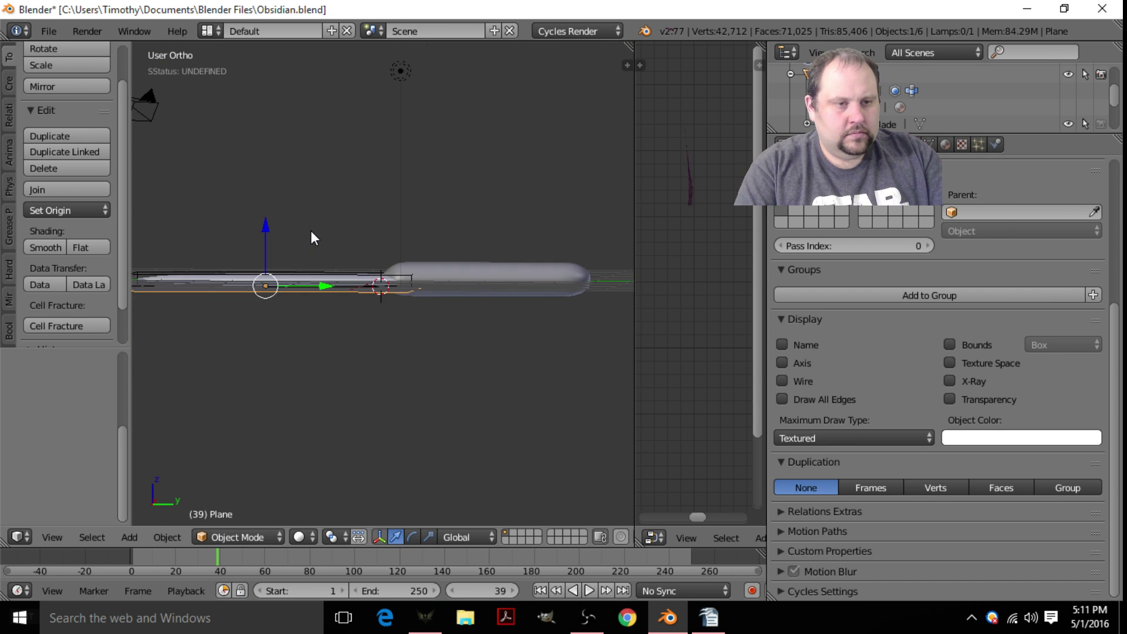
key("g")
key("z")
left_click(275, 233)
- Select the Highpoly Blade object and set its maximum draw type to Solid
middle_click_drag(360, 208, 389, 317)
right_click(368, 298)
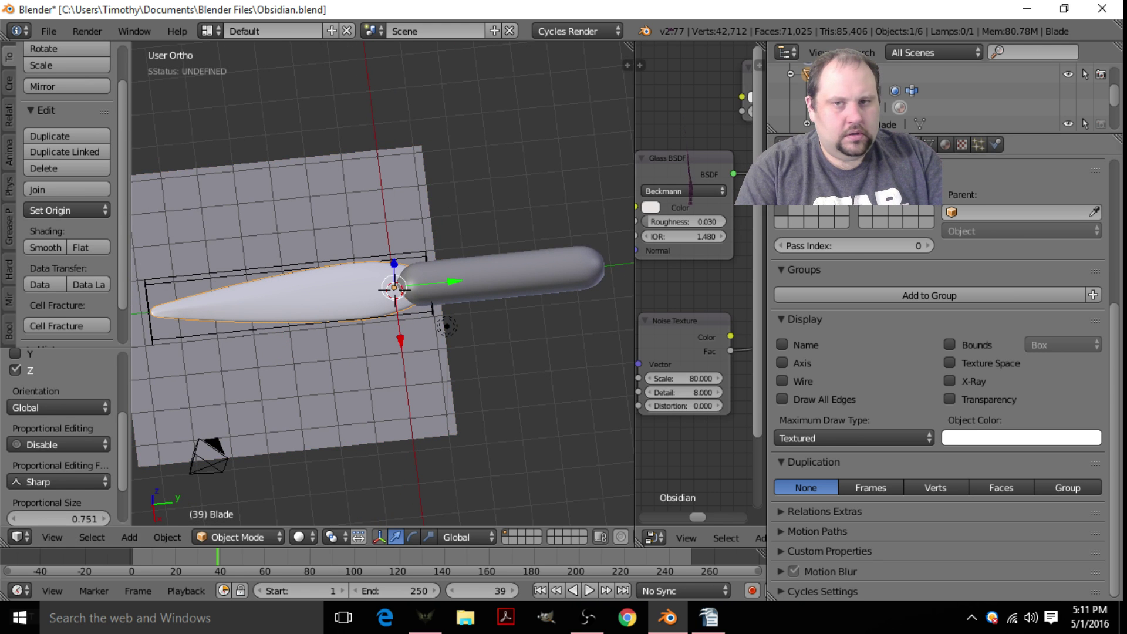
left_click(911, 144)
right_click(347, 258)
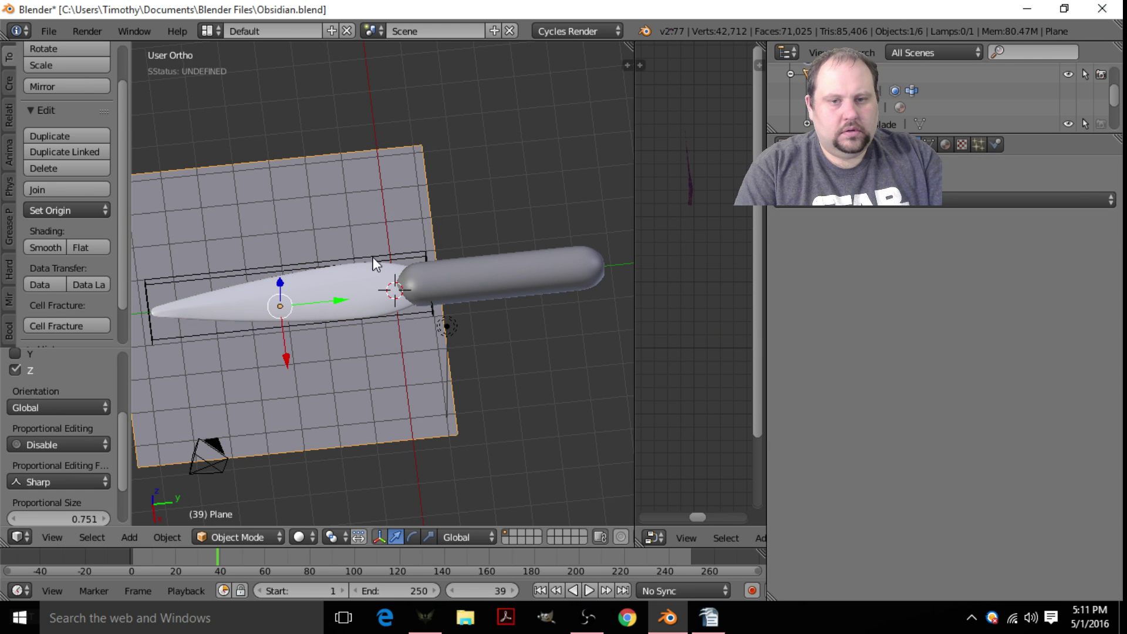
right_click(194, 339)
left_click(878, 144)
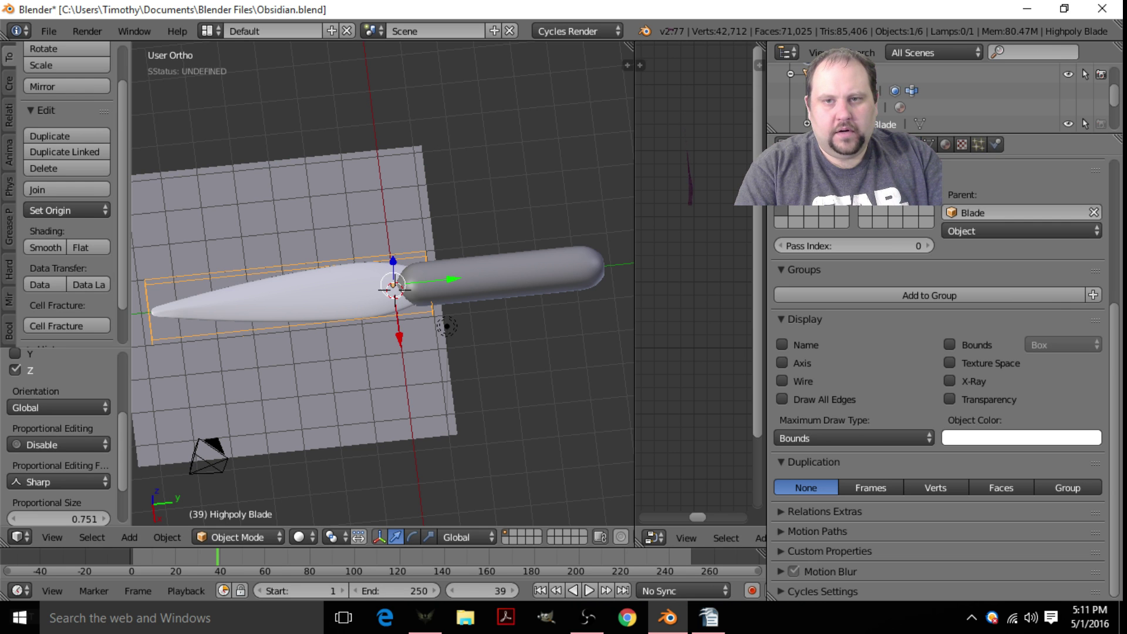
scroll(885, 440, "up", 8)
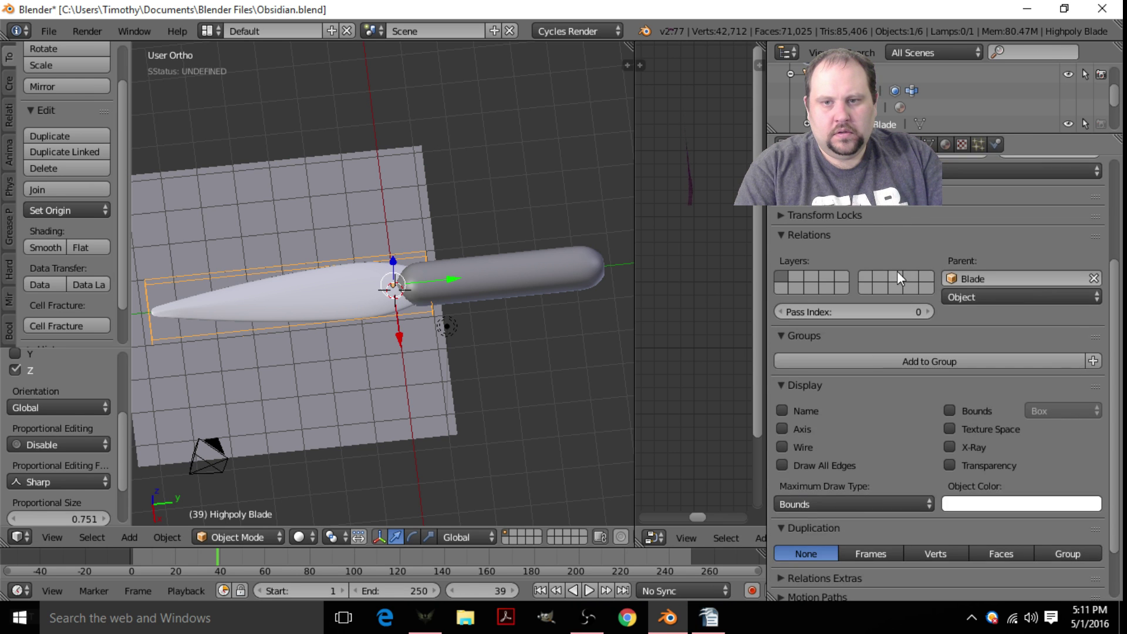
scroll(885, 445, "down", 5)
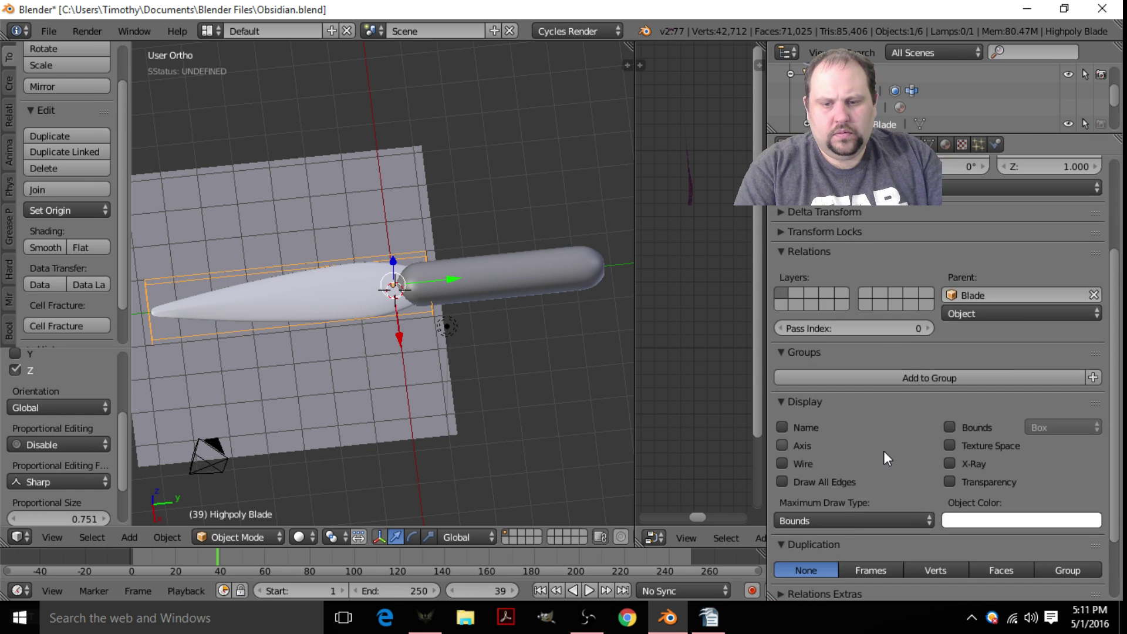
left_click(868, 516)
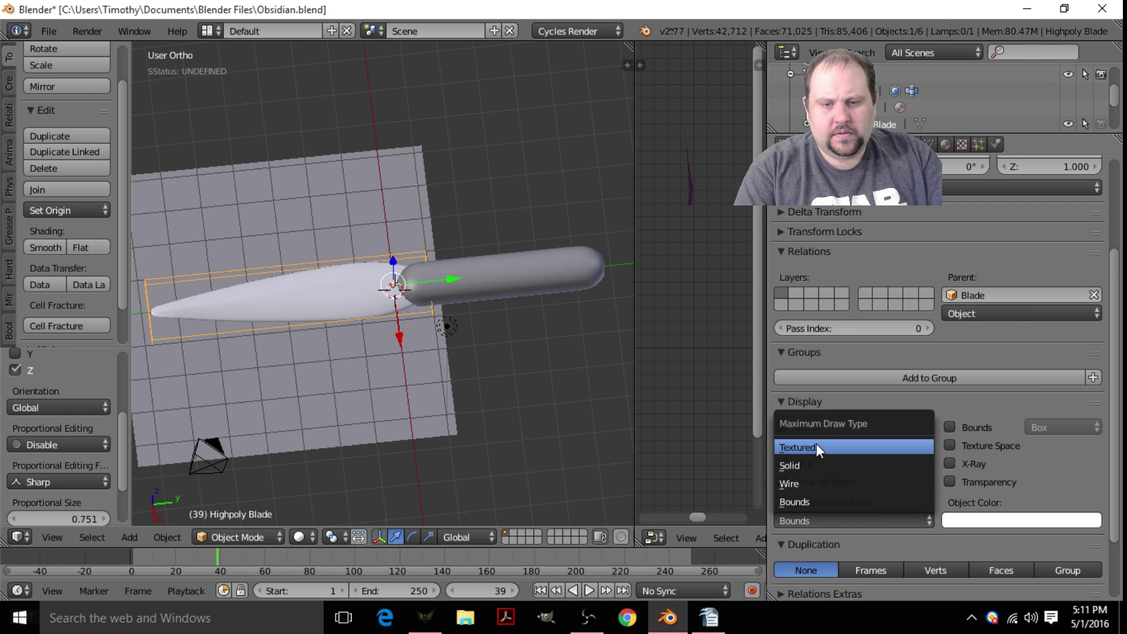
left_click(813, 463)
- Select the blade, the high-poly blade and finally the handle cylinder, and parent both blades to the cylinder with Object (Keep Transform)
scroll(325, 284, "up", 4)
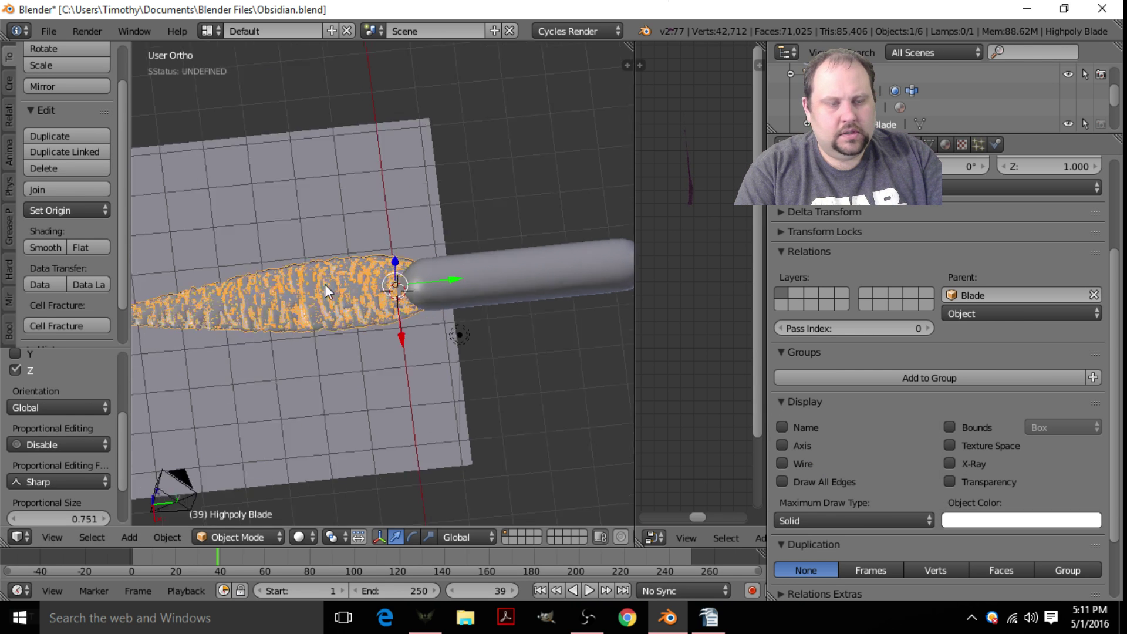
right_click(378, 331)
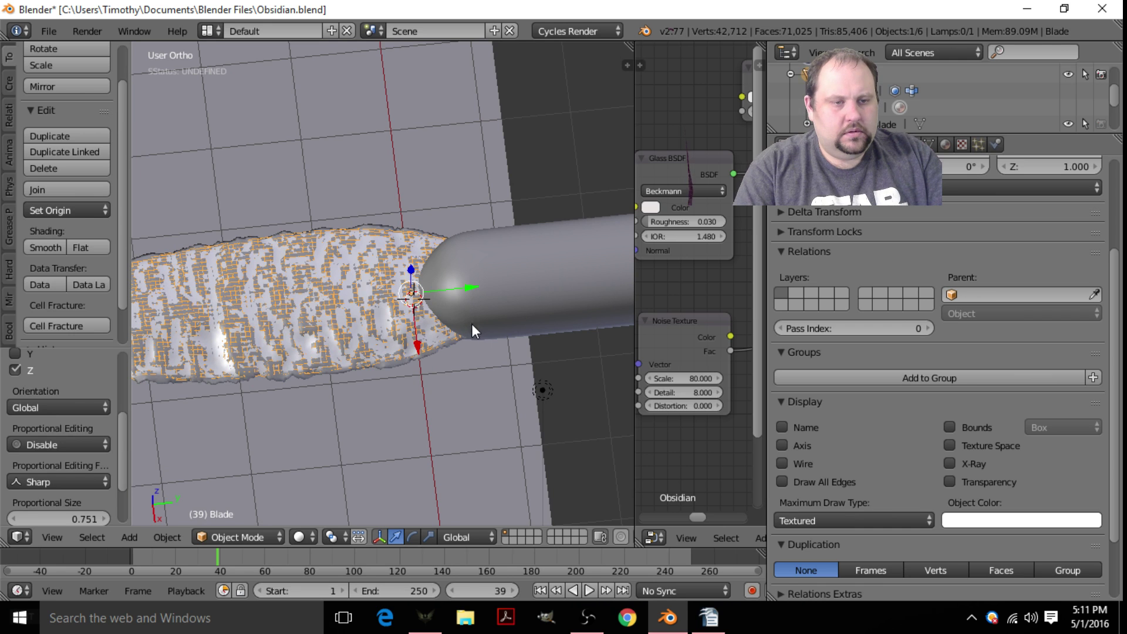
right_click(397, 364, "shift")
right_click(509, 295, "shift")
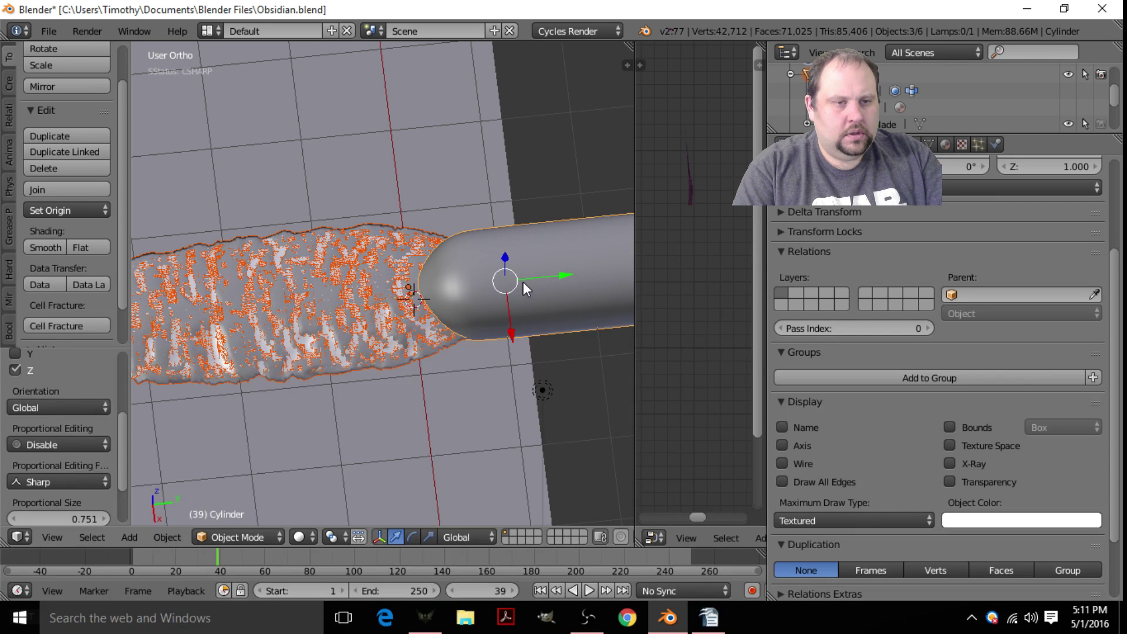
key("ctrl+p")
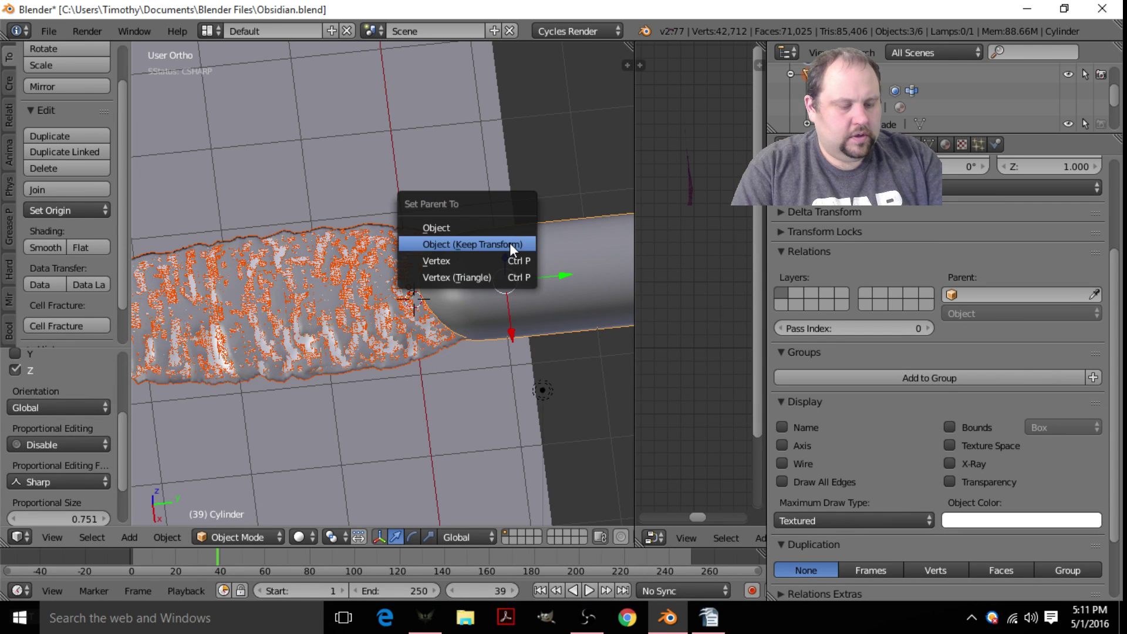
left_click(485, 221)
mouse_move(485, 221)
middle_mouse_down()
mouse_move(499, 283)
mouse_move(491, 223)
mouse_move(467, 197)
mouse_move(498, 223)
mouse_move(504, 216)
middle_mouse_up()
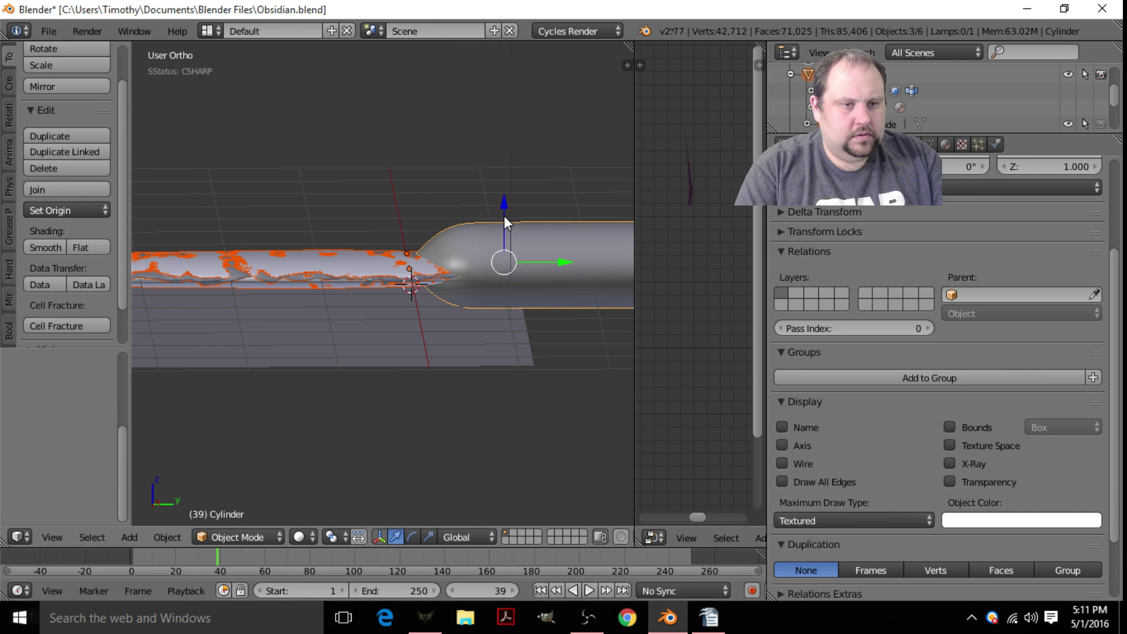
key("ctrl+p")
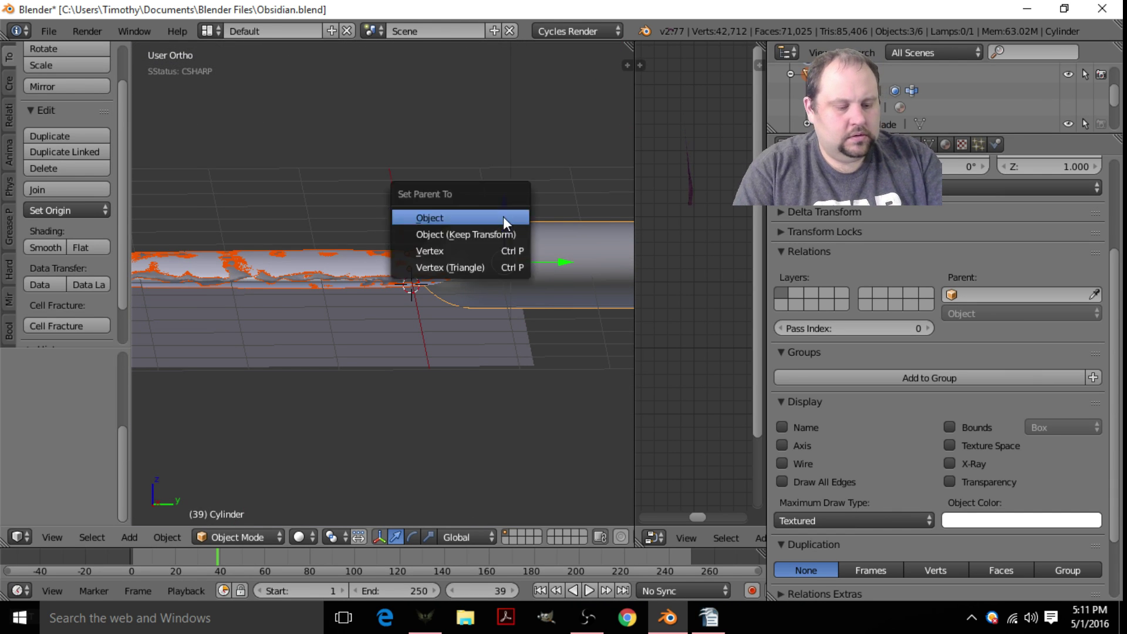
left_click(497, 234)
- Select only the handle cylinder and test moving and rotating it to check the parenting, cancelling the transforms
right_click(537, 234)
middle_click_drag(536, 233, 520, 294)
key("g")
key("Escape")
scroll(517, 238, "down", 5)
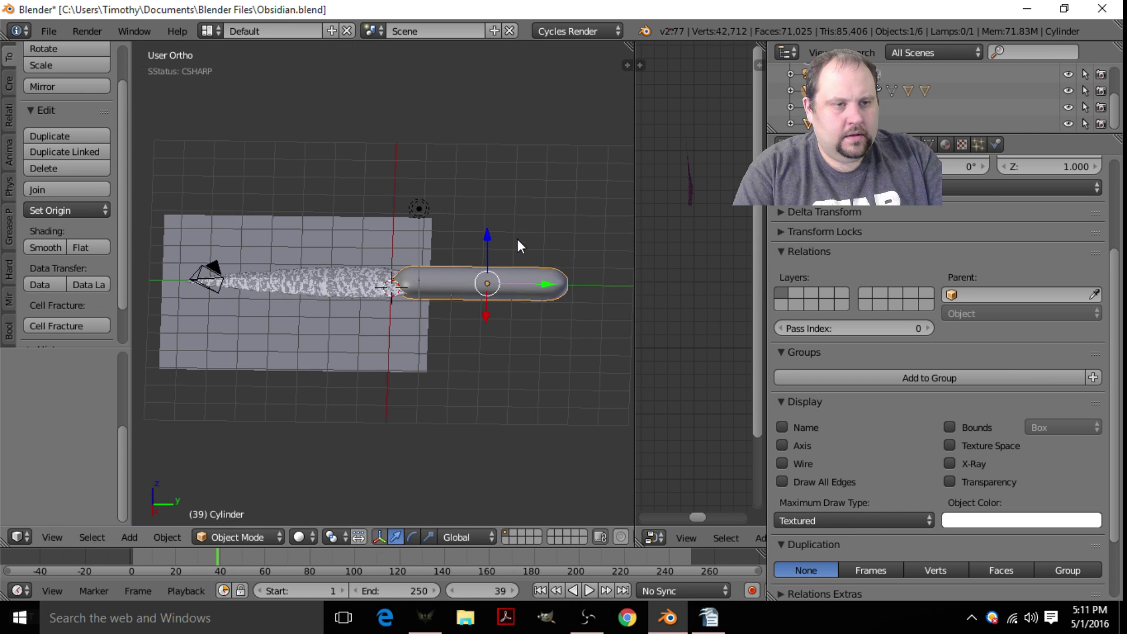
key("g")
left_click(555, 233)
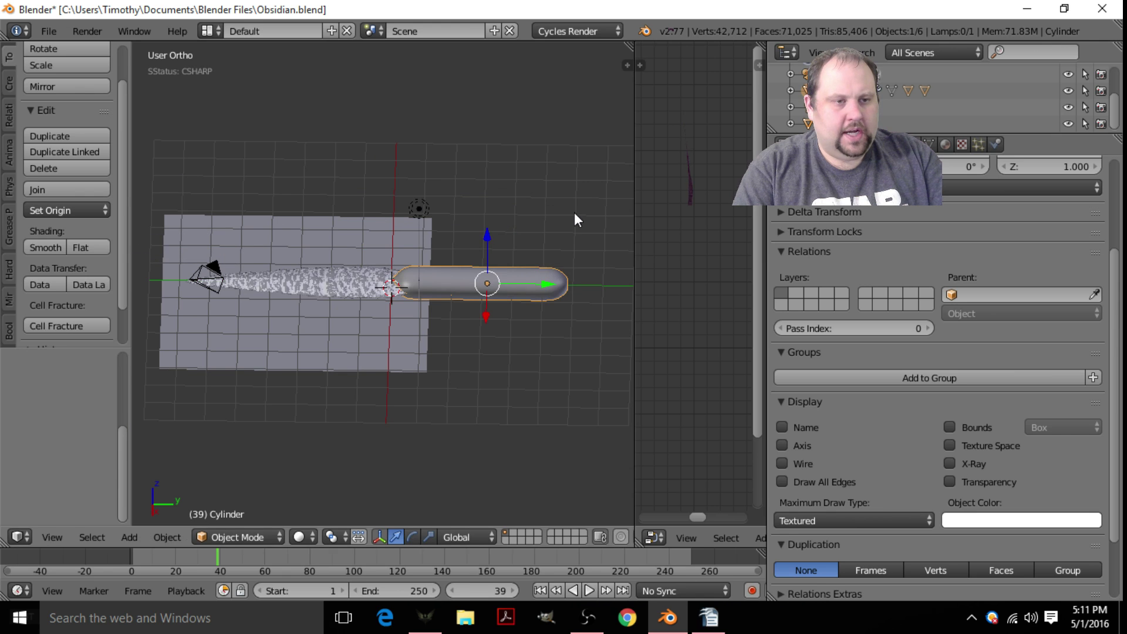
key("r")
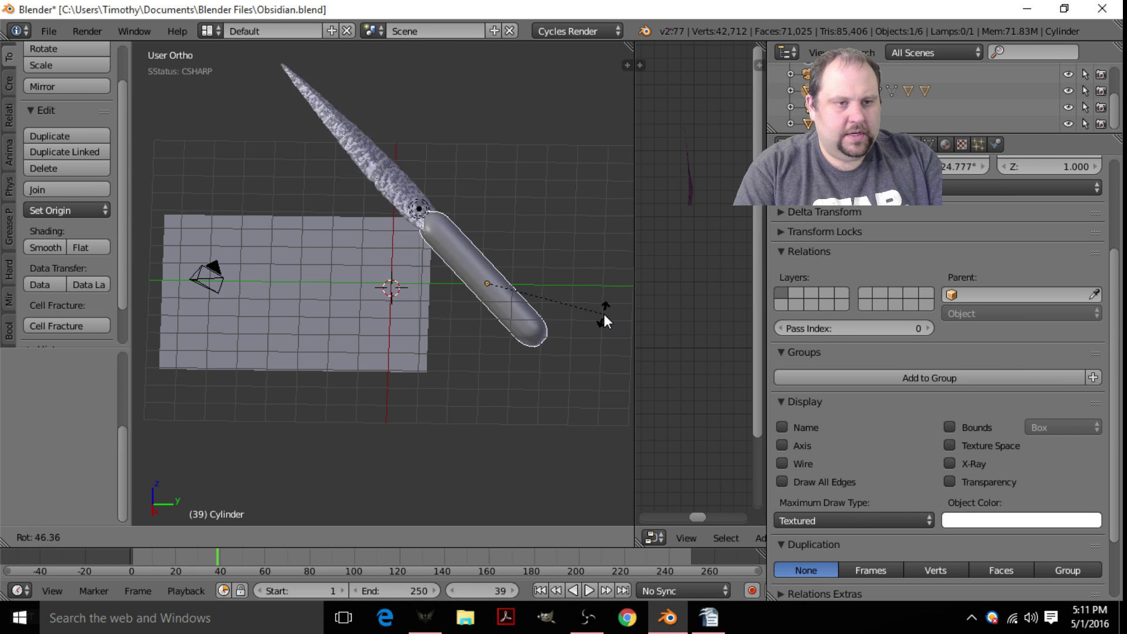
key("Escape")
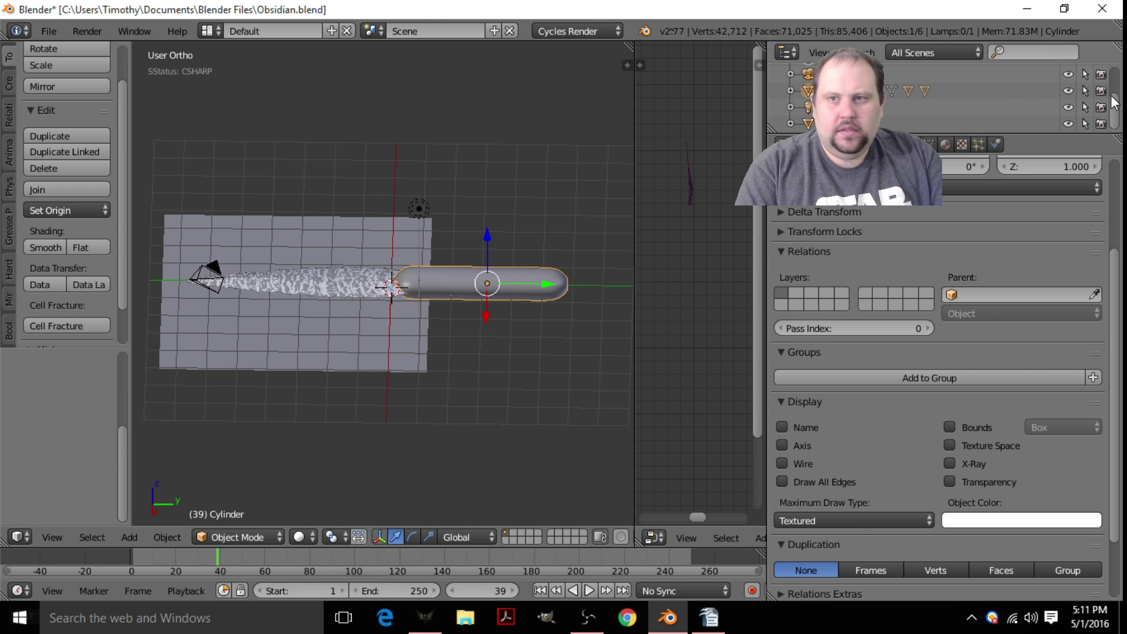
- Find the Highpoly Blade in the object hierarchy and hide it from the viewport
left_click(791, 88)
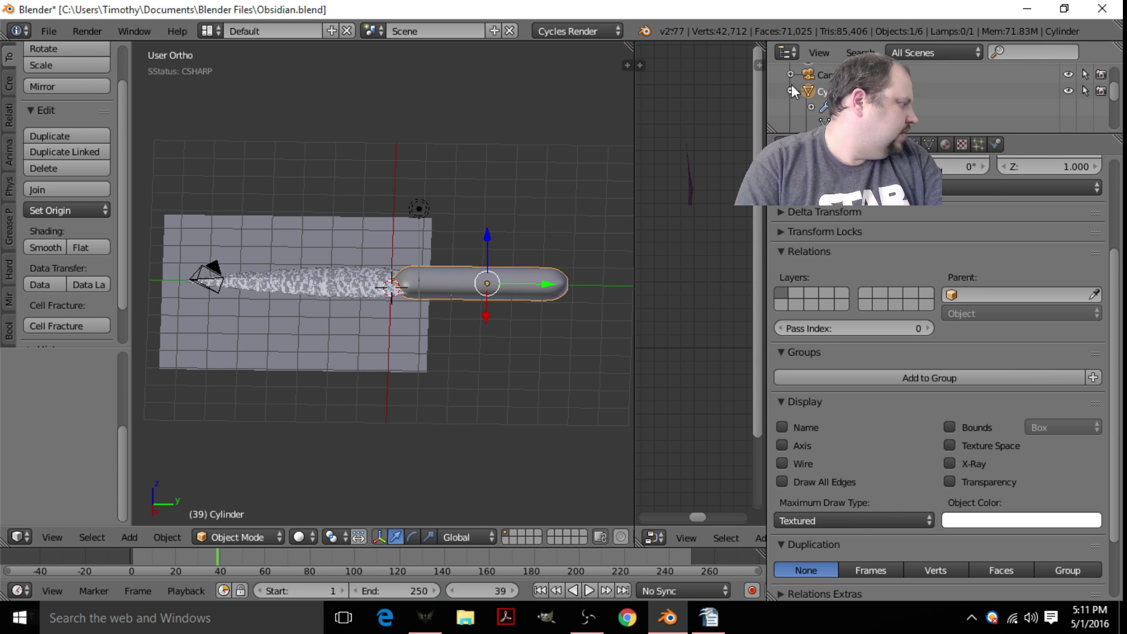
scroll(996, 109, "up", 2)
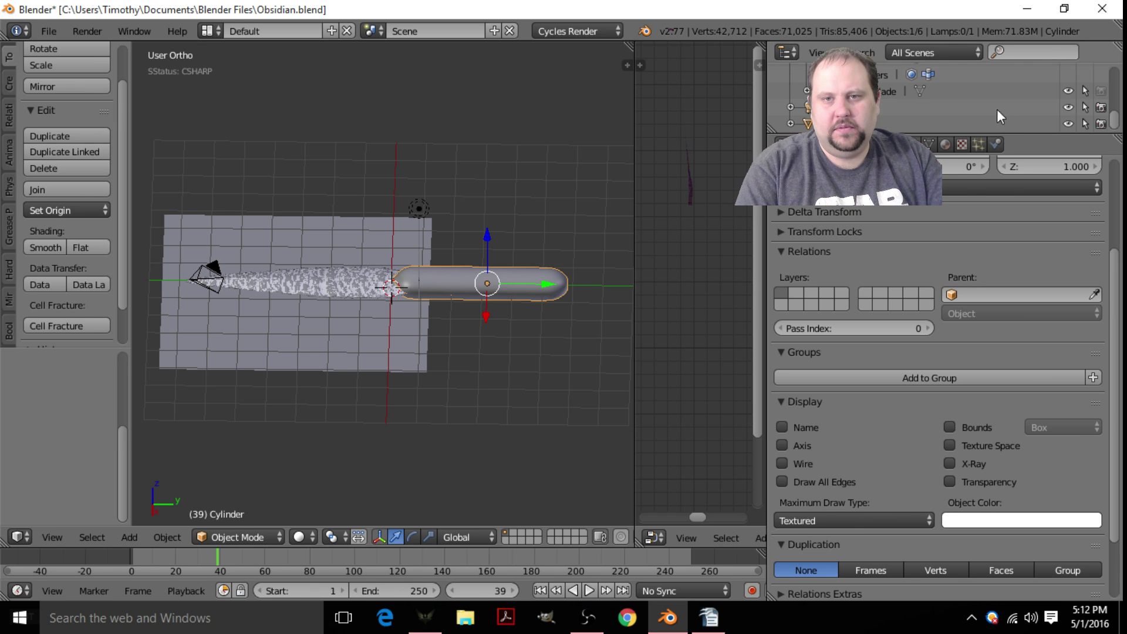
scroll(997, 109, "up", 2)
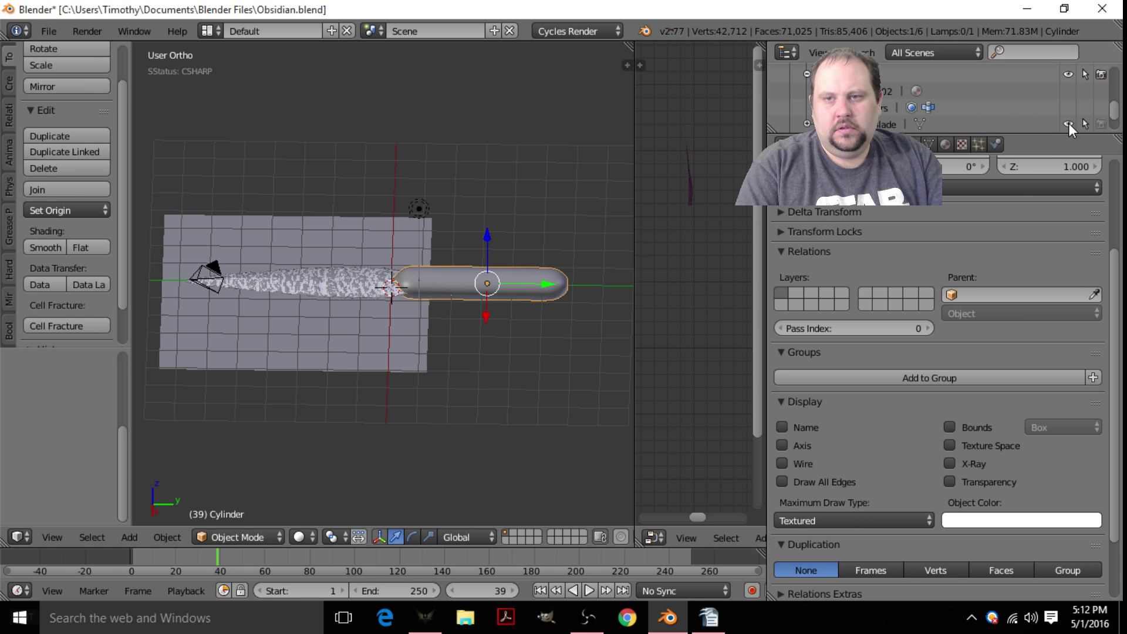
left_click(1068, 122)
- Align the scene camera to the top view of the knife
key("KP_0")
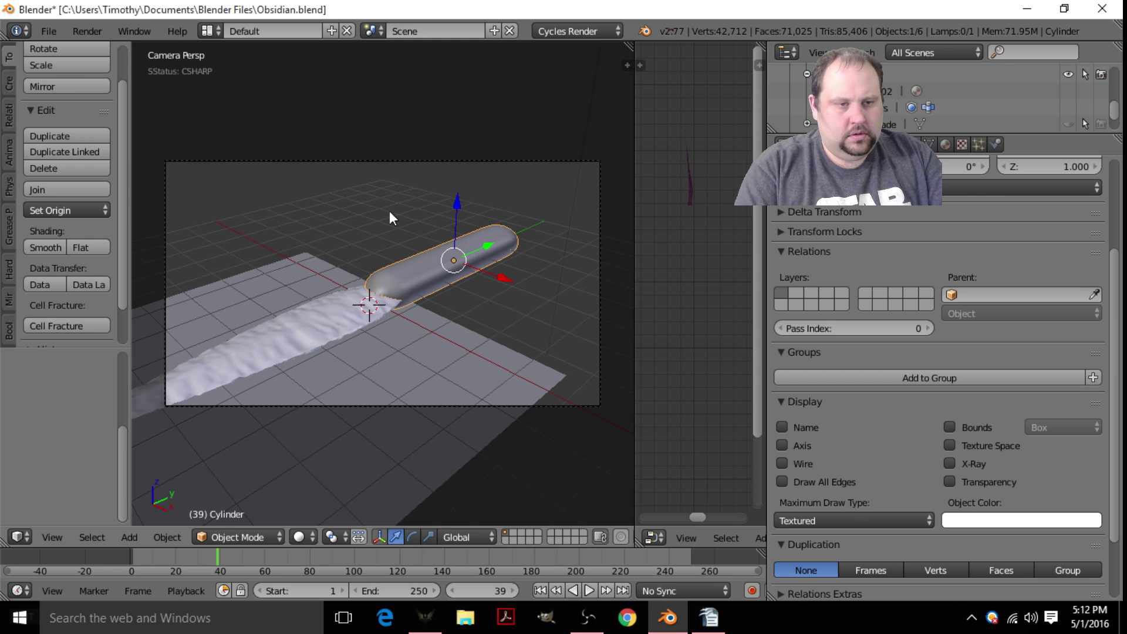
key("KP_7")
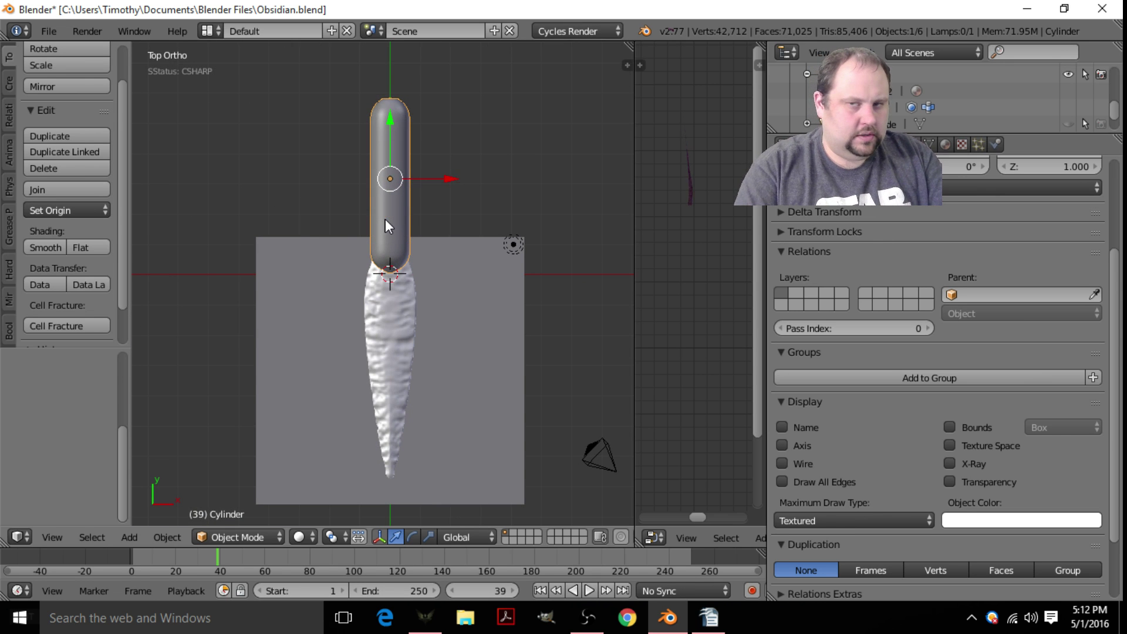
key("KP_0")
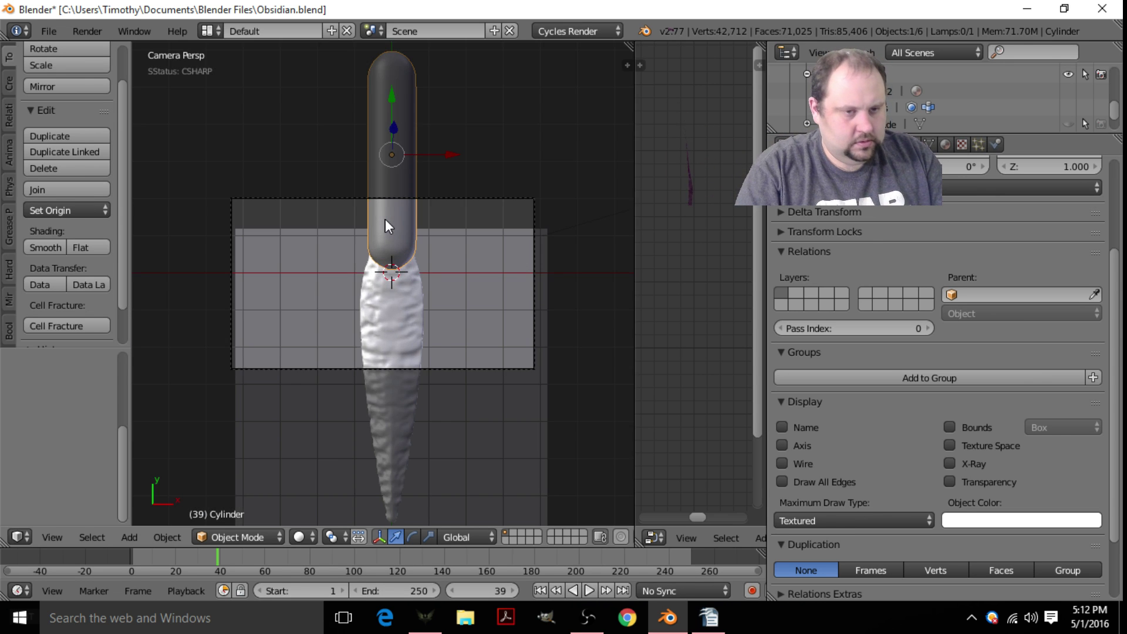
- Rotate the camera about 90 degrees and reposition it so the blade lies horizontally inside the frame
right_click(457, 200)
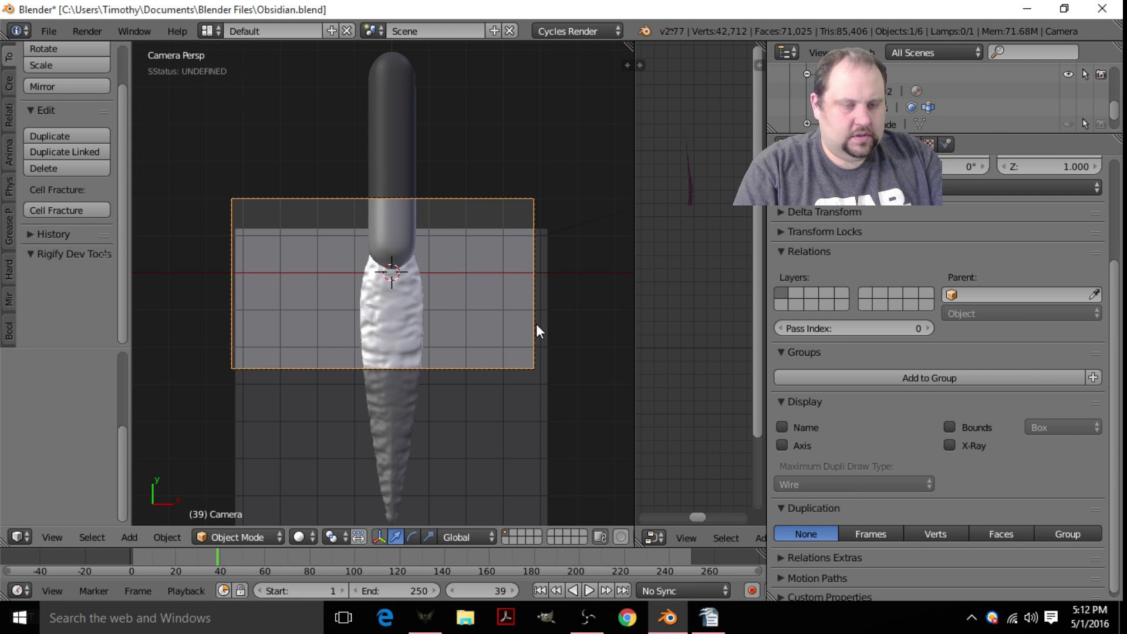
key("r")
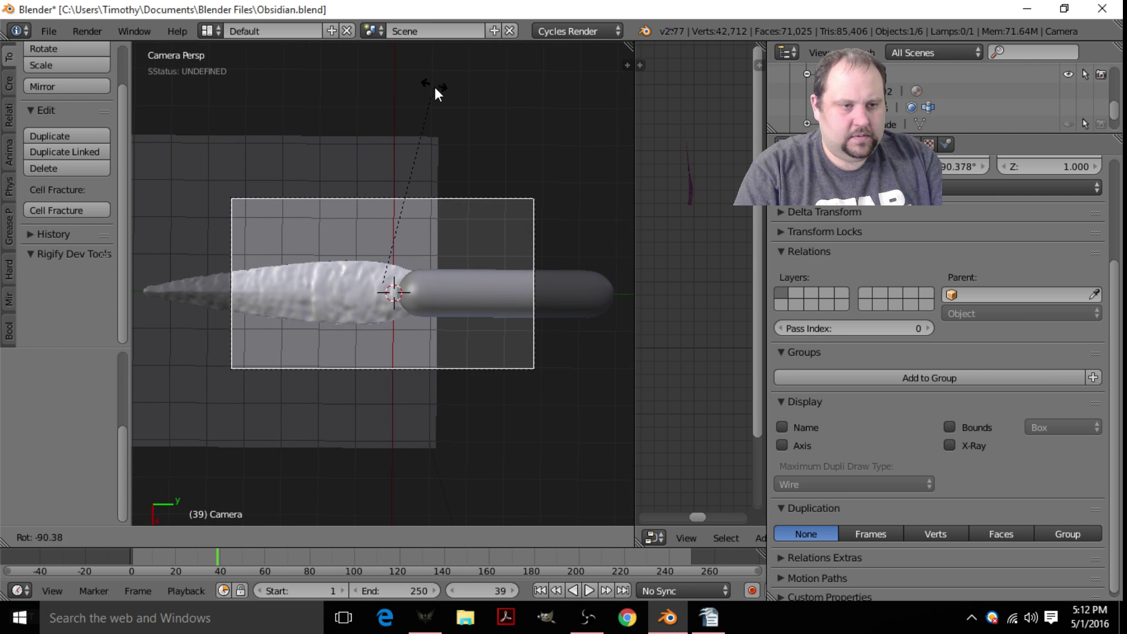
left_click(453, 112)
key("r")
left_click(333, 163)
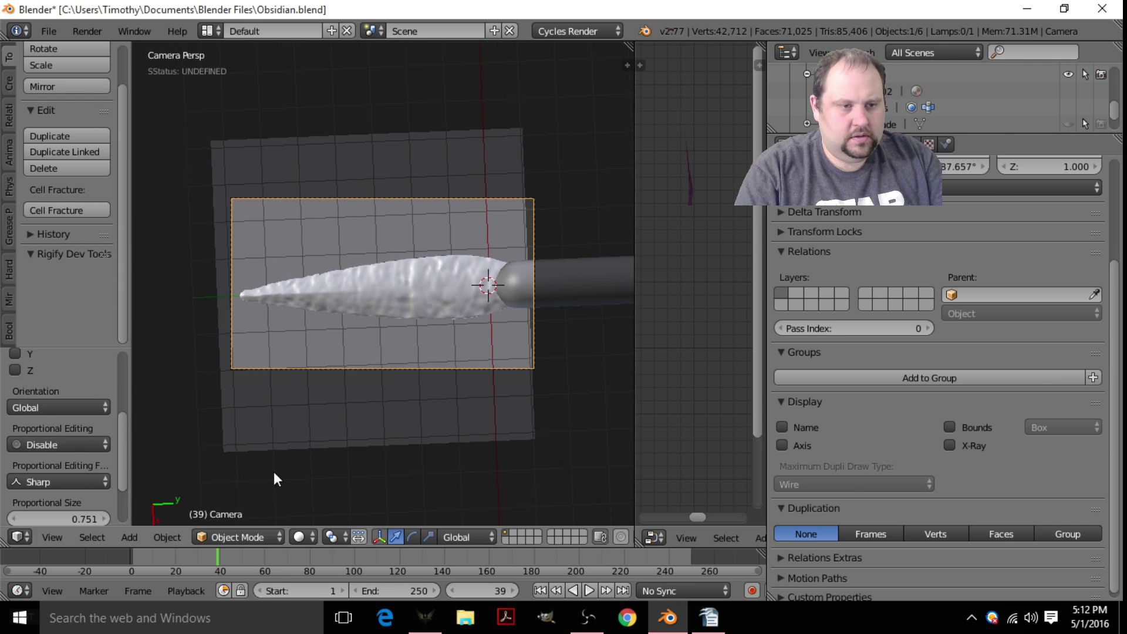
- Preview the scene in Rendered shading, inspect the joint between handle and blade up close, and return to Solid shading
left_click(298, 537)
left_click(325, 426)
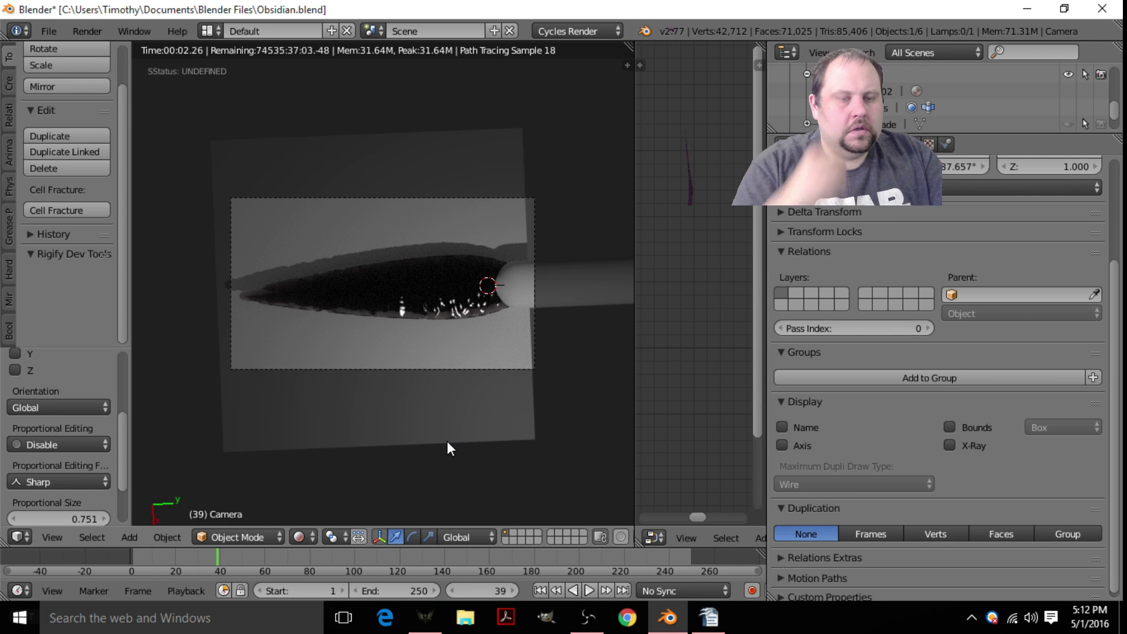
middle_click_drag(468, 404, 346, 308)
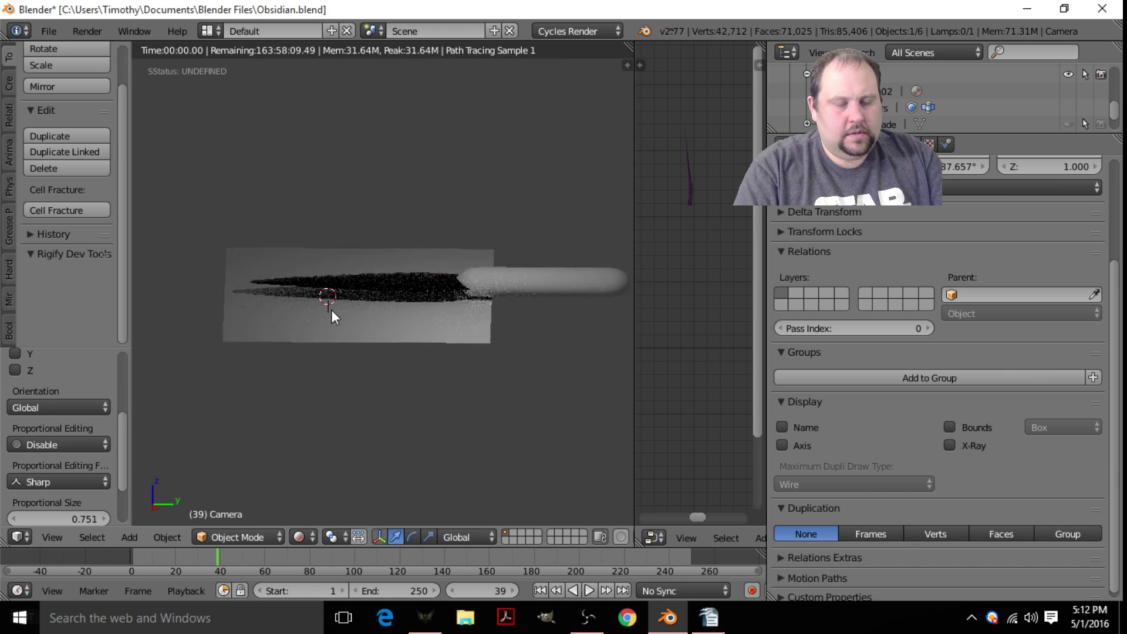
scroll(346, 309, "up", 7)
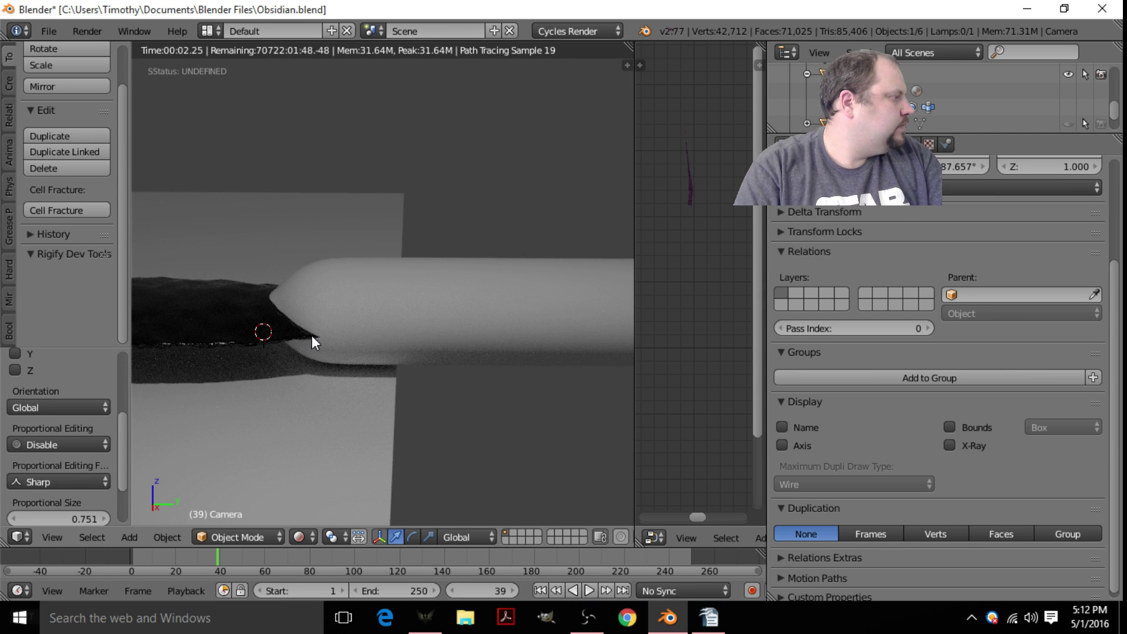
key("KP_5")
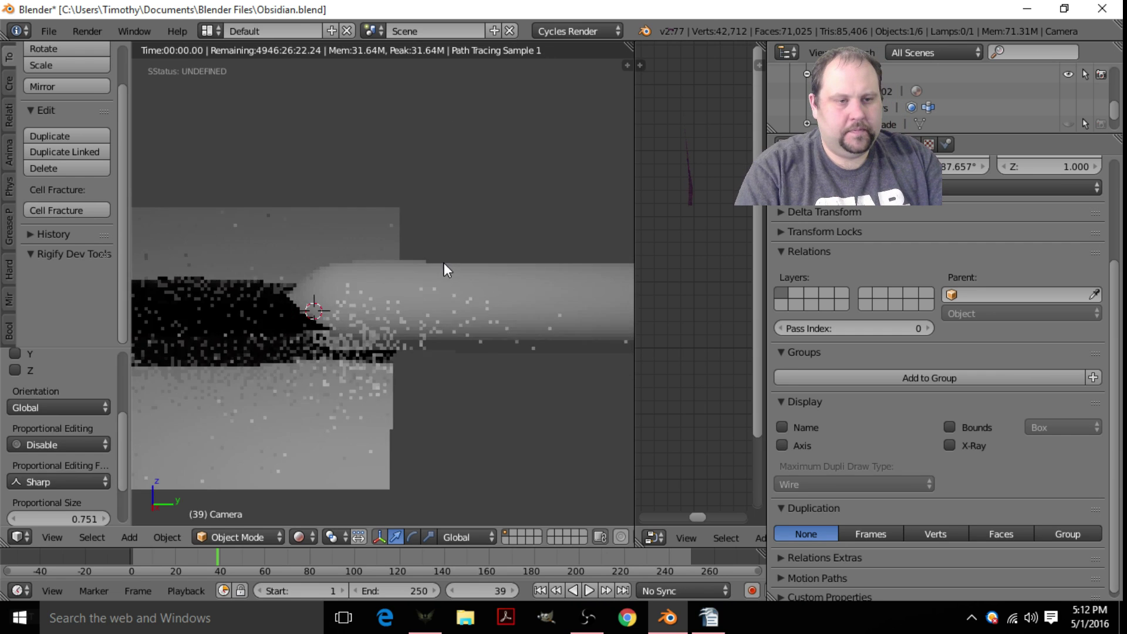
key("shift+z")
- Select the knife handle and open its mesh for editing in top view, framed near the blade end
right_click(446, 305)
middle_click_drag(447, 305, 405, 309)
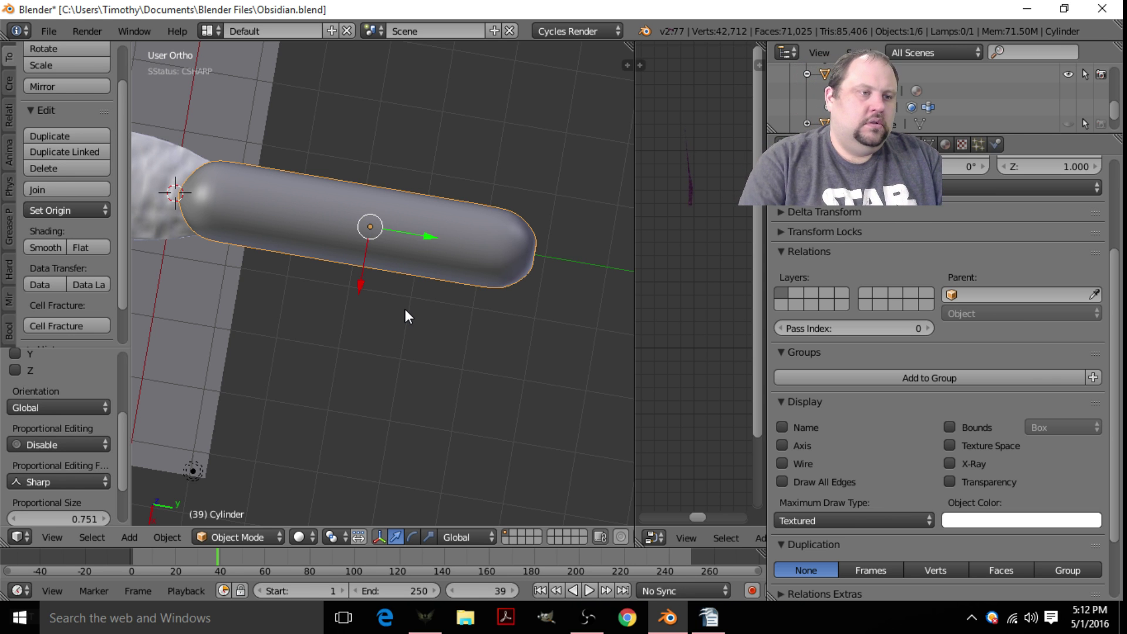
middle_click_drag(405, 309, 353, 289)
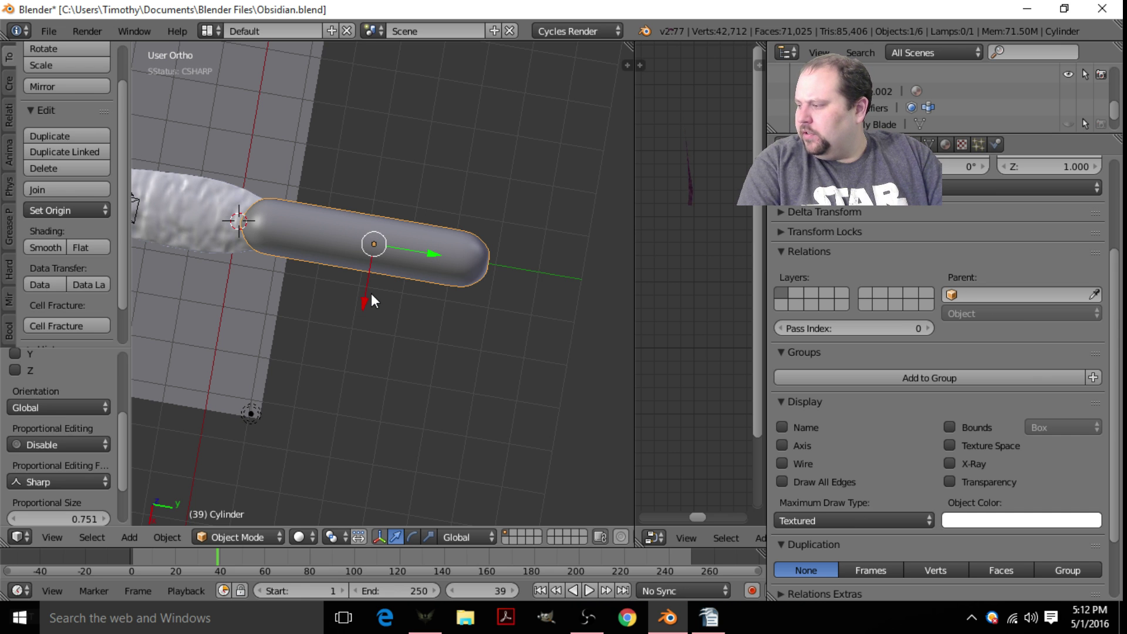
middle_click_drag(432, 303, 387, 286)
key("KP_7")
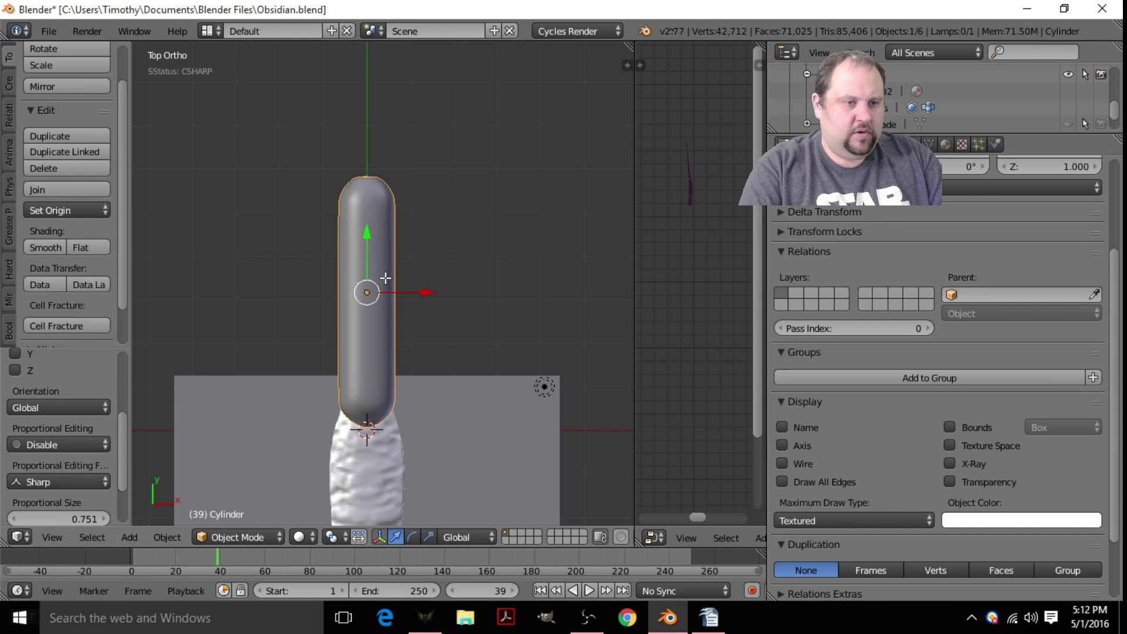
key("Tab")
scroll(388, 296, "up", 5)
middle_click_drag(409, 226, 474, 115, "shift")
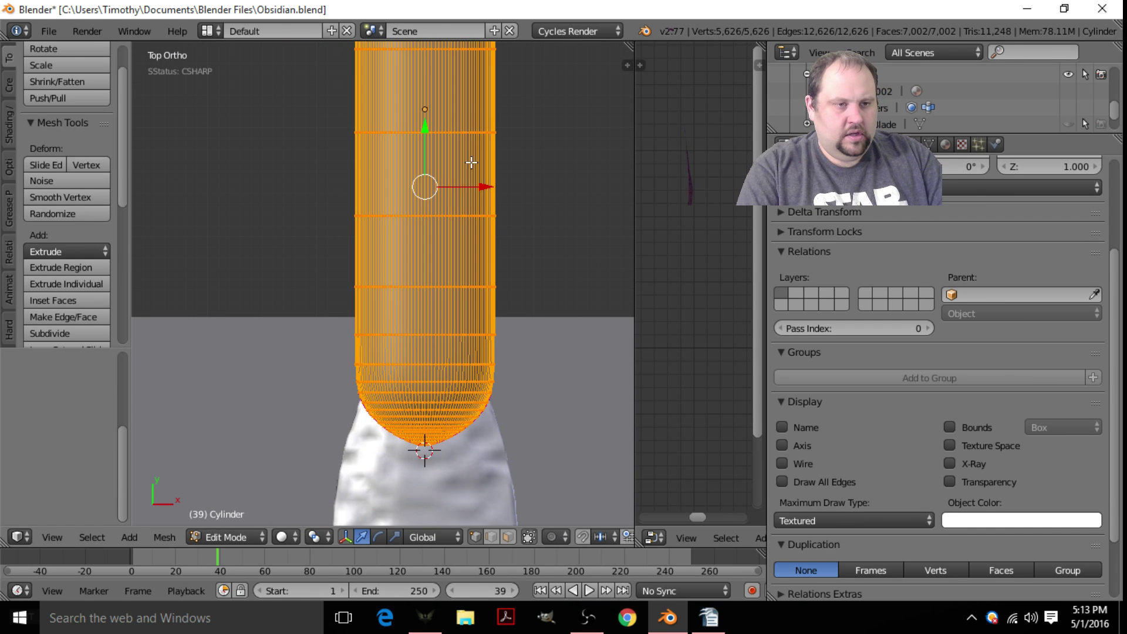
- Add three centred loop cuts across separate segments of the handle's straight middle part, without sliding them
key("ctrl+r")
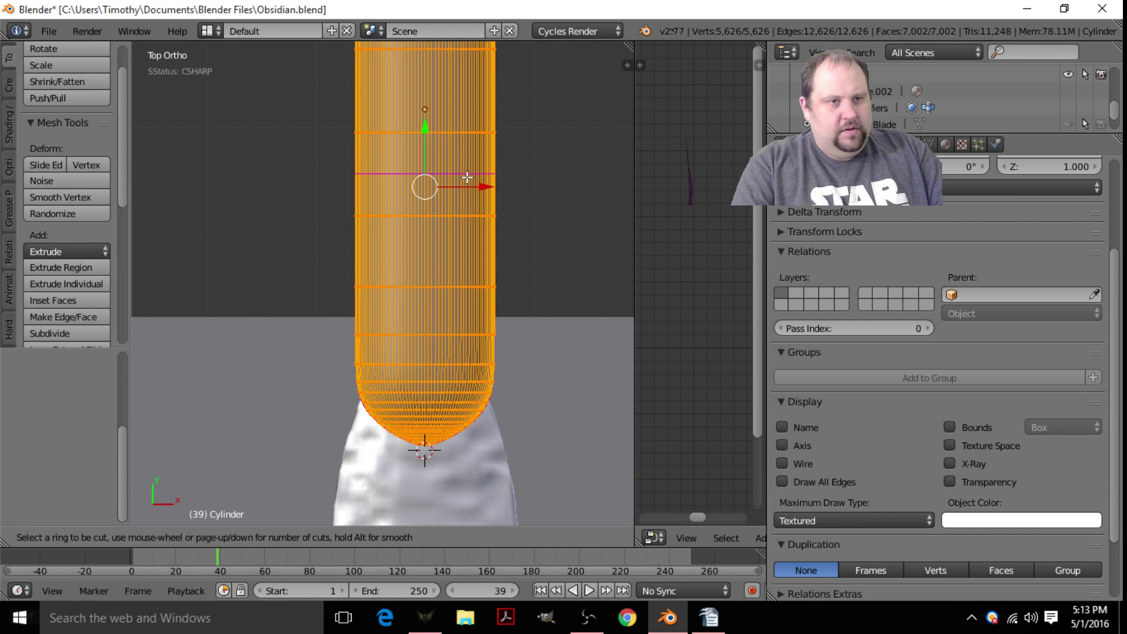
left_click(468, 177)
right_click(470, 173)
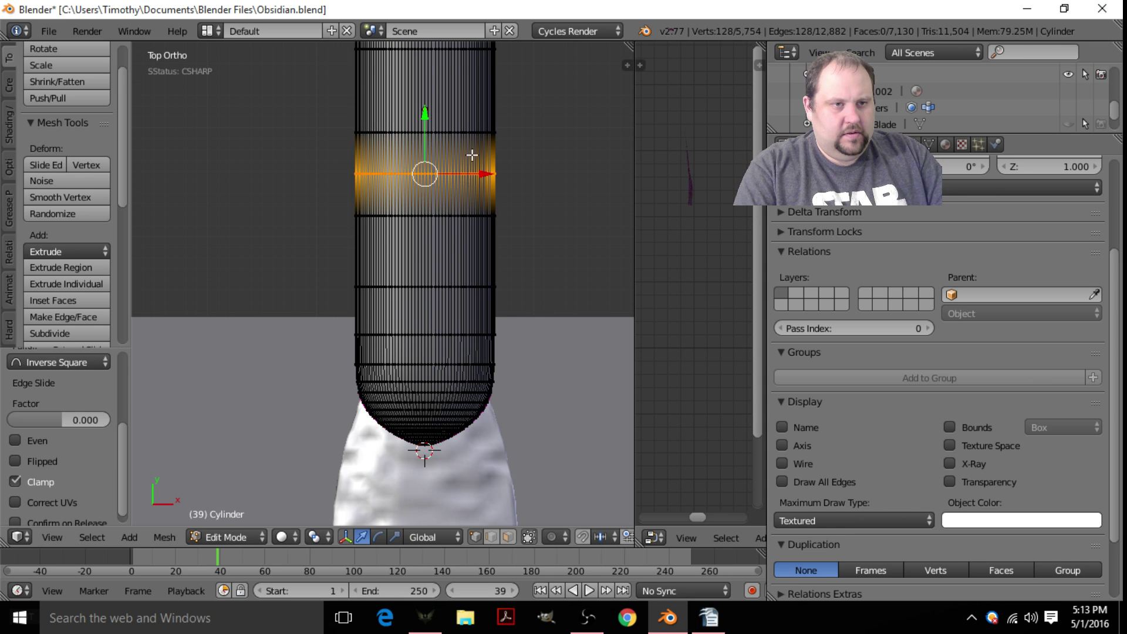
middle_click_drag(472, 170, 420, 195, "shift")
left_click(420, 195)
right_click(423, 167)
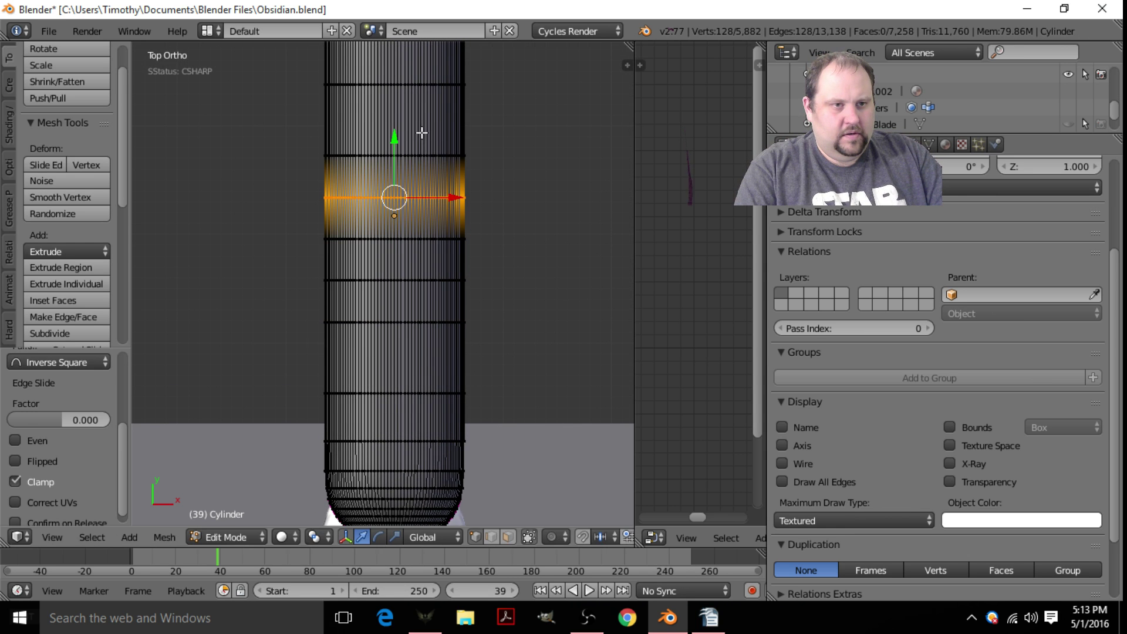
key("ctrl+r")
left_click(427, 114)
right_click(425, 116)
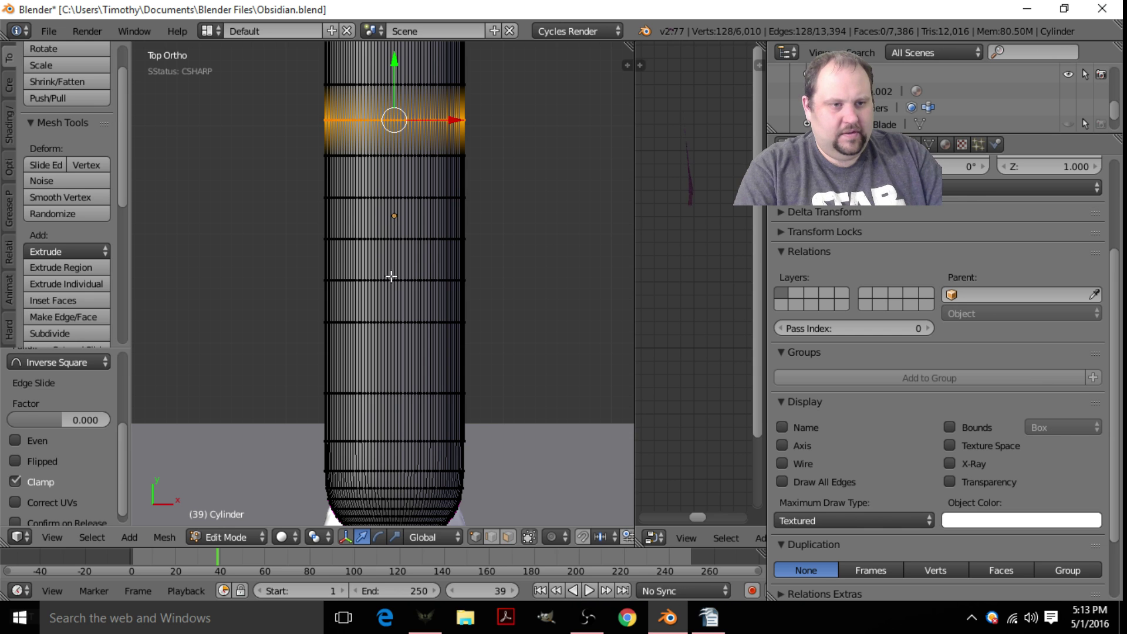
- Try to select alternate edge loops around the handle's middle part
right_click(390, 279, "alt")
right_click(409, 199, "alt+shift")
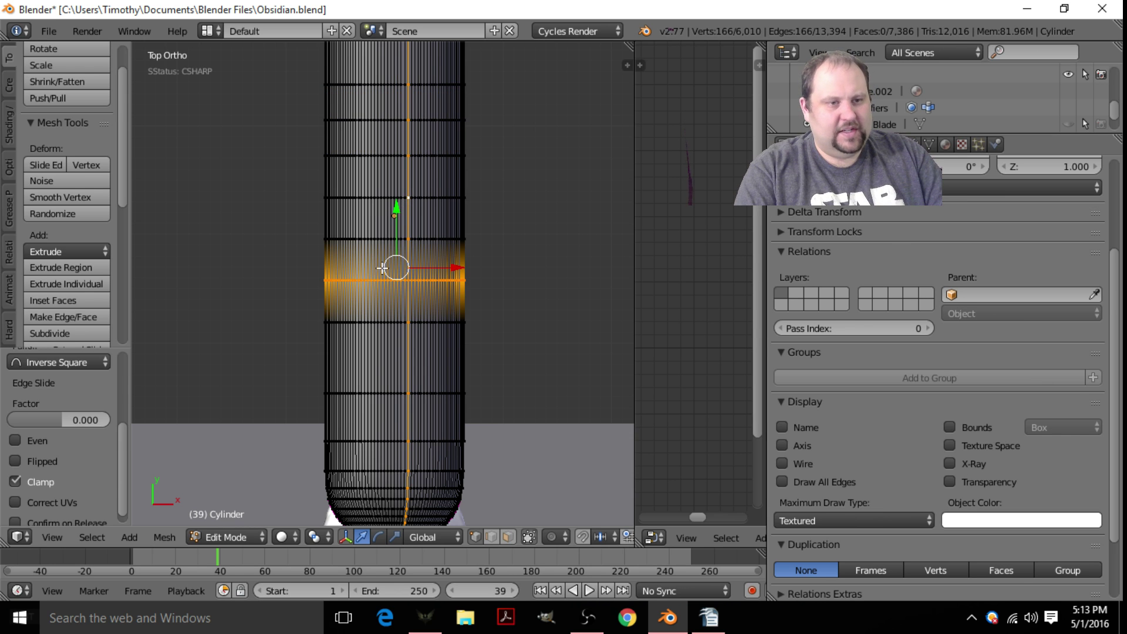
scroll(377, 253, "up", 5)
right_click(402, 173, "alt+shift")
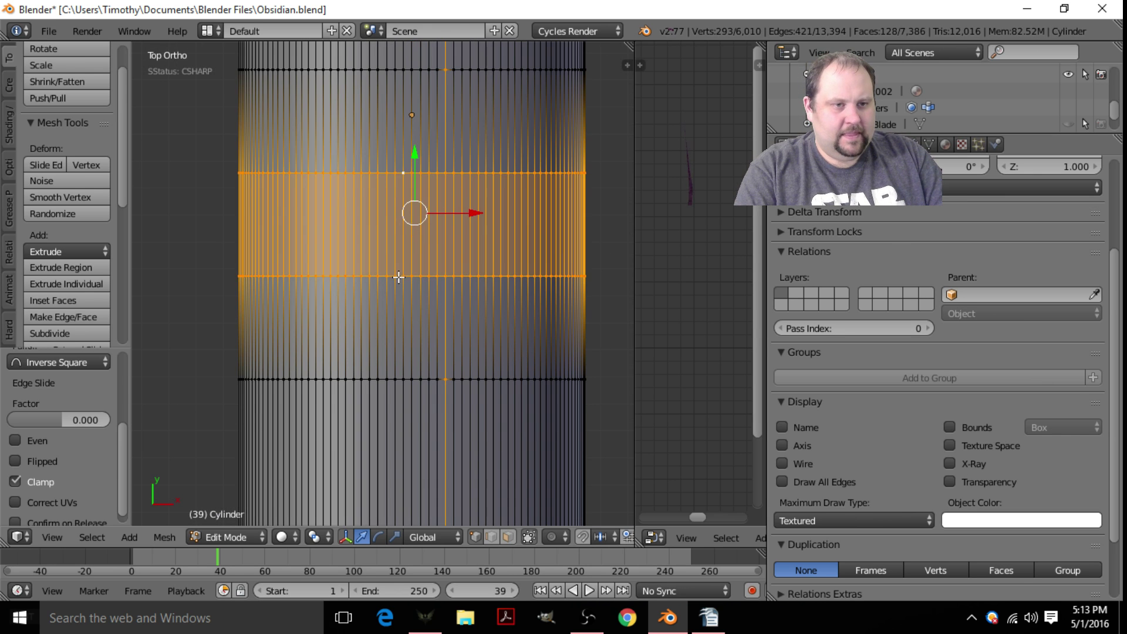
right_click(399, 276, "alt")
middle_click_drag(433, 127, 417, 287, "shift")
right_click(382, 209, "alt+shift")
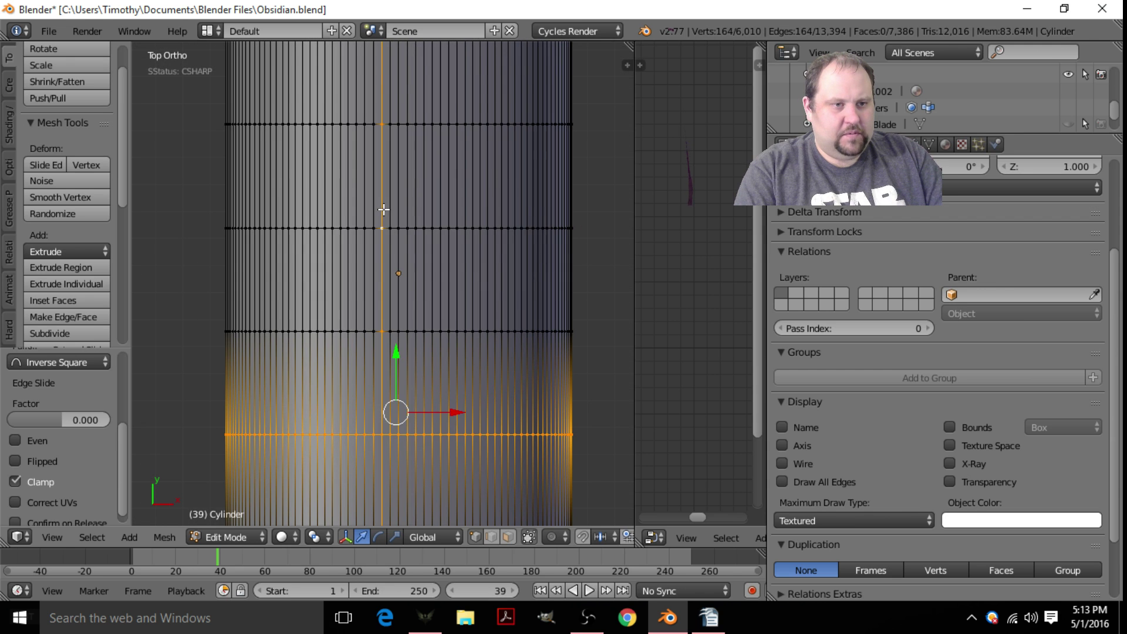
right_click(387, 226, "alt+shift")
key("ctrl+z")
key("ctrl+z")
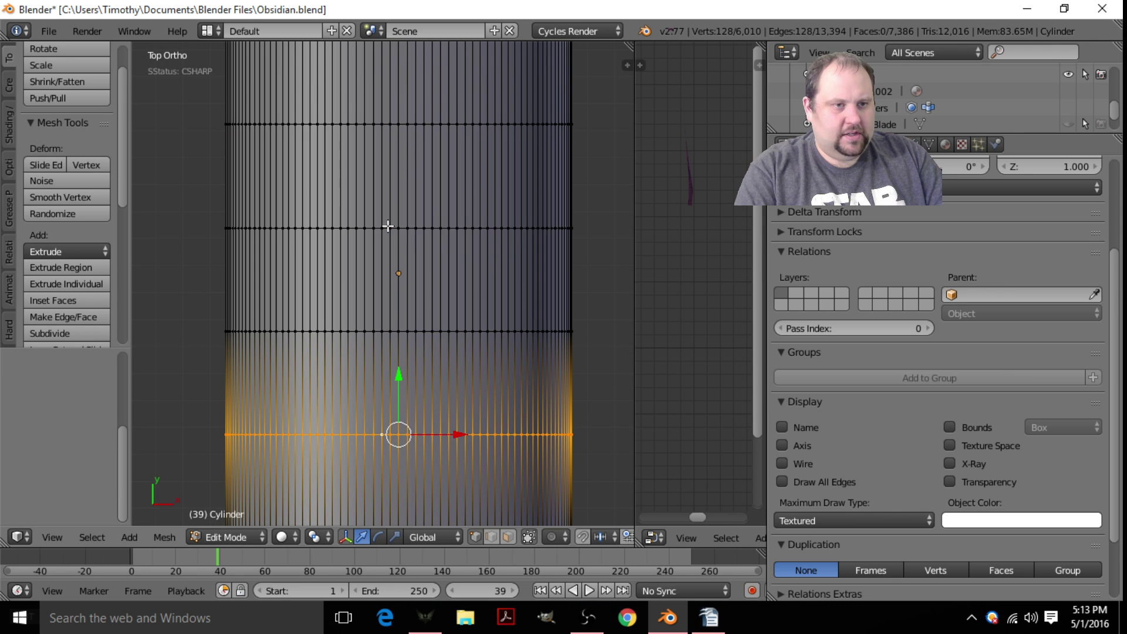
right_click(387, 226, "alt+shift")
middle_click_drag(419, 194, 418, 372, "shift")
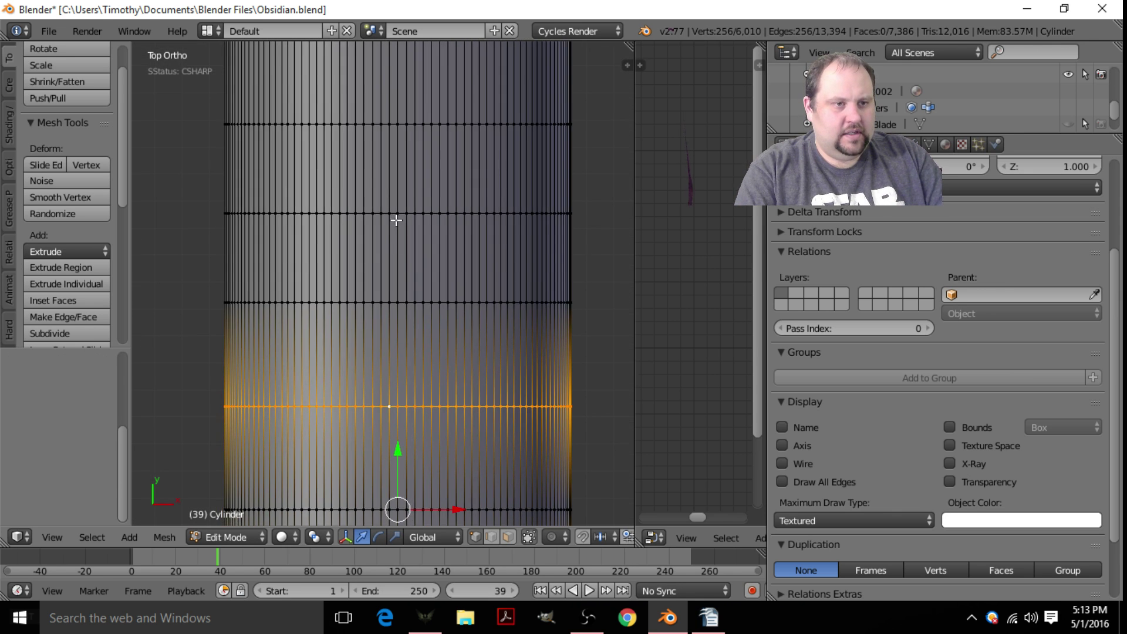
- Add one more centred loop cut across the undivided straight segment on the handle's blade side
scroll(440, 253, "down", 5)
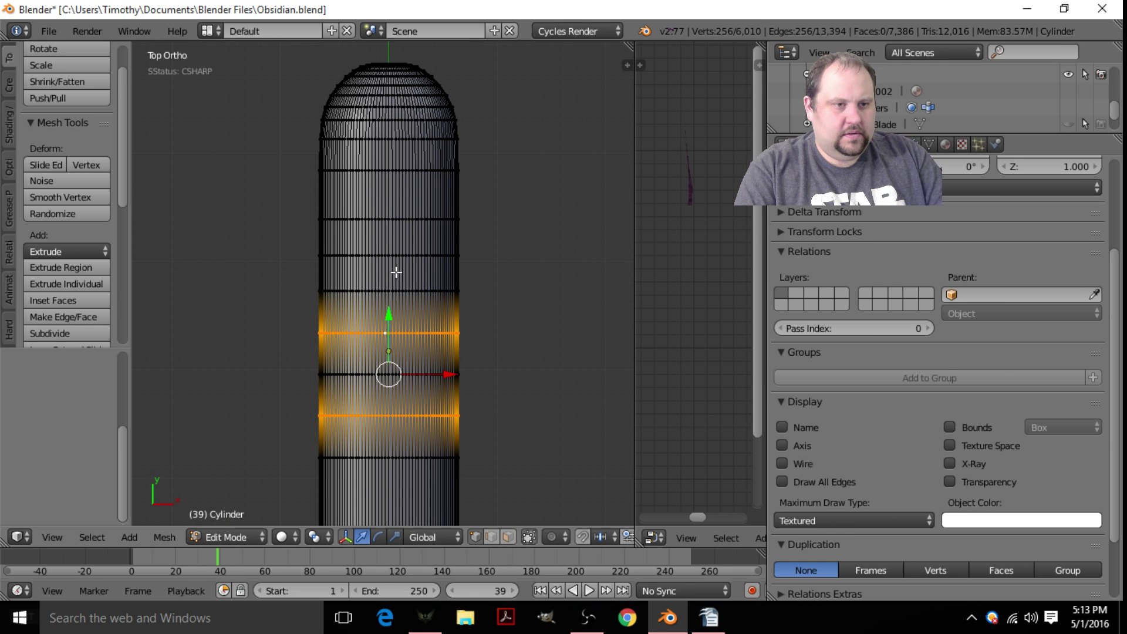
middle_click_drag(396, 272, 396, 112, "shift")
key("ctrl+r")
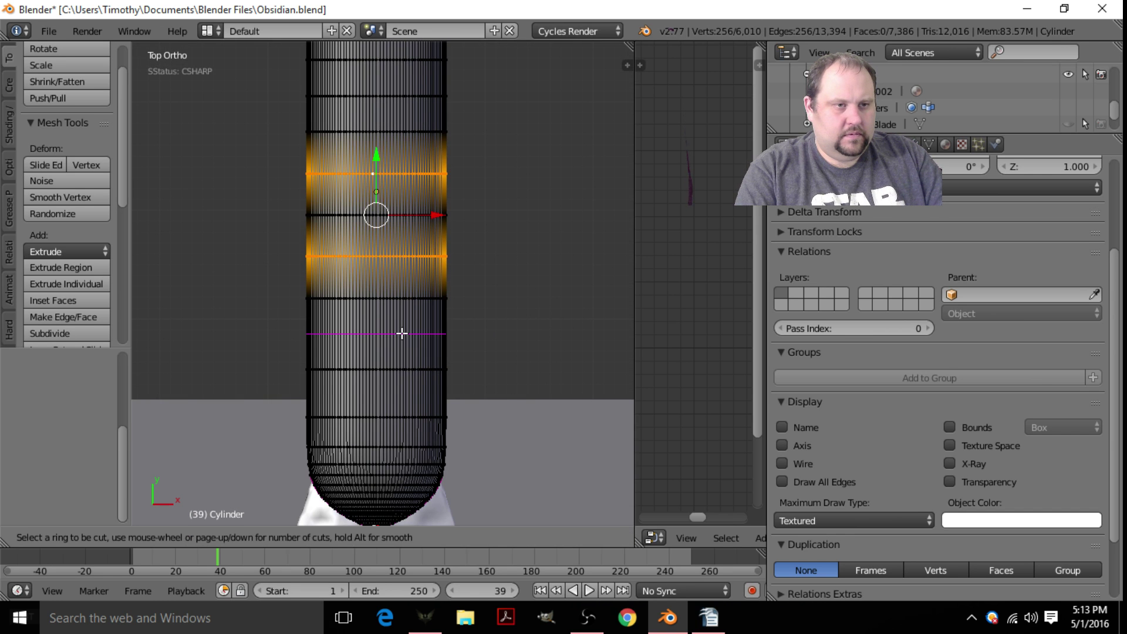
left_click(402, 333)
right_click(402, 333)
- Select every other edge loop along the handle's straight part, five loops in total, starting with the newest cut
scroll(380, 333, "up", 6)
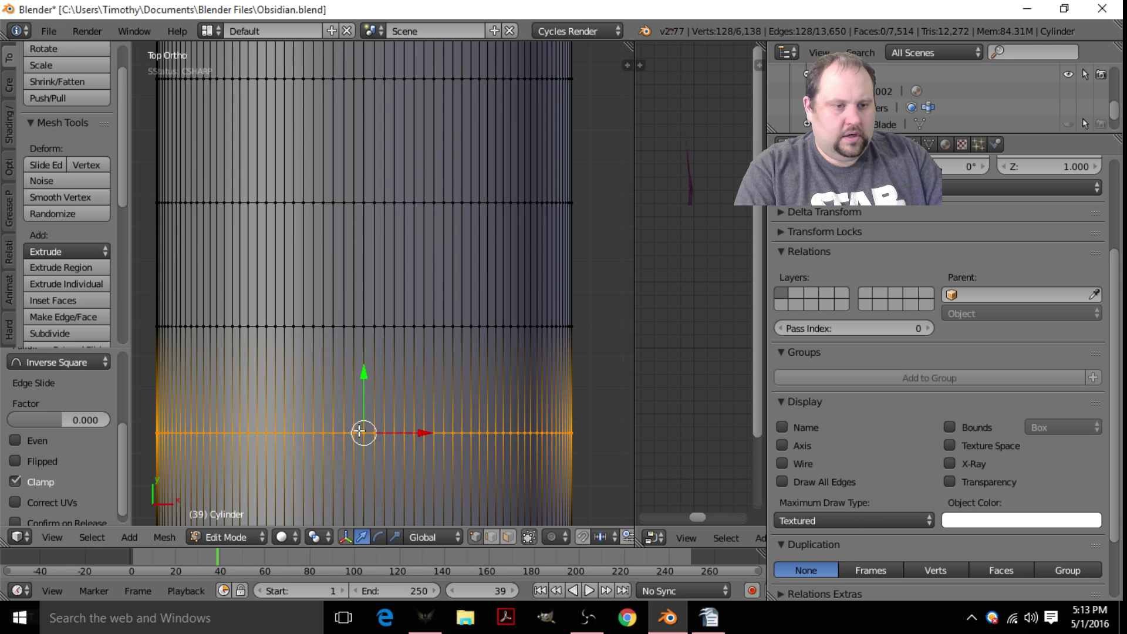
right_click(370, 201, "alt+shift")
middle_click_drag(437, 118, 451, 362, "shift")
right_click(379, 197, "alt+shift")
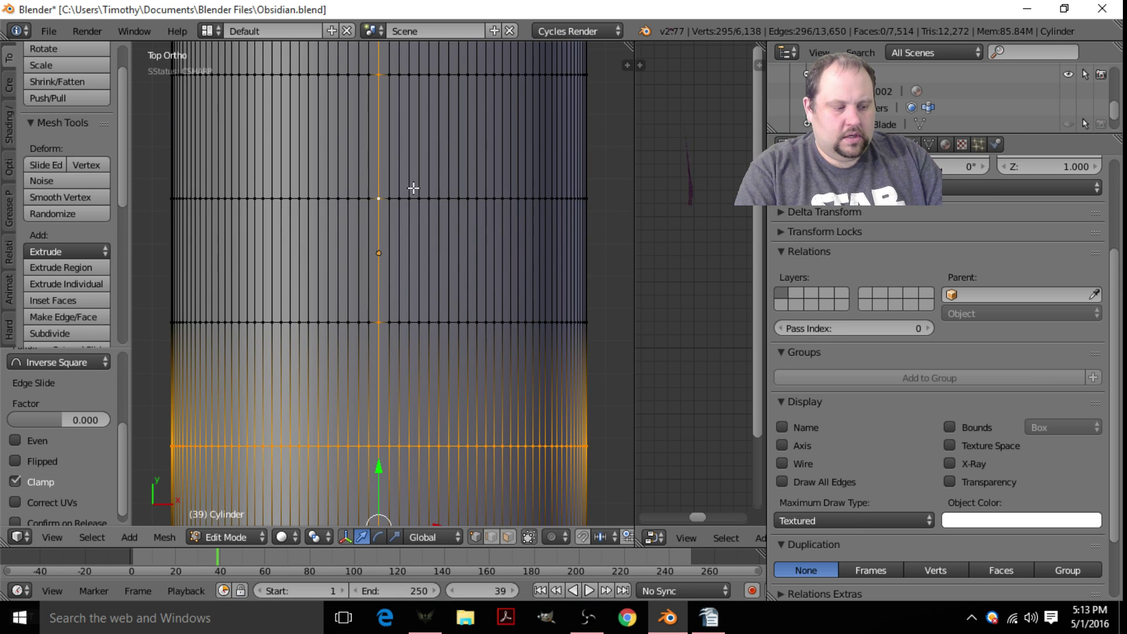
key("ctrl+z")
right_click(384, 198, "alt+shift")
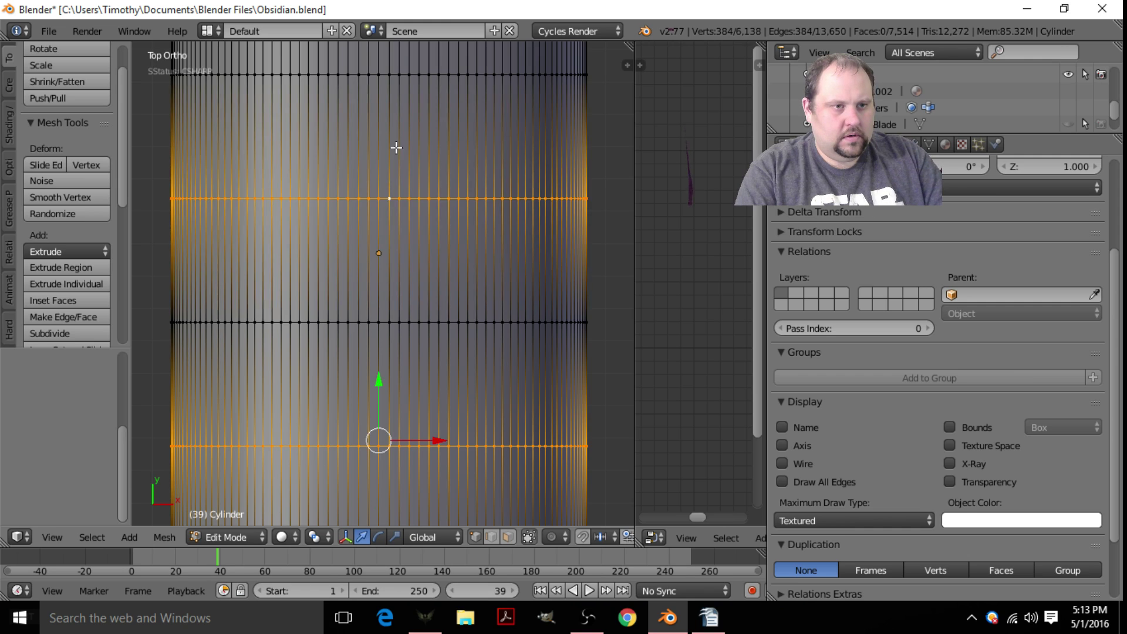
middle_click_drag(395, 146, 395, 353, "shift")
scroll(374, 188, "down", 1)
right_click(368, 192, "alt+shift")
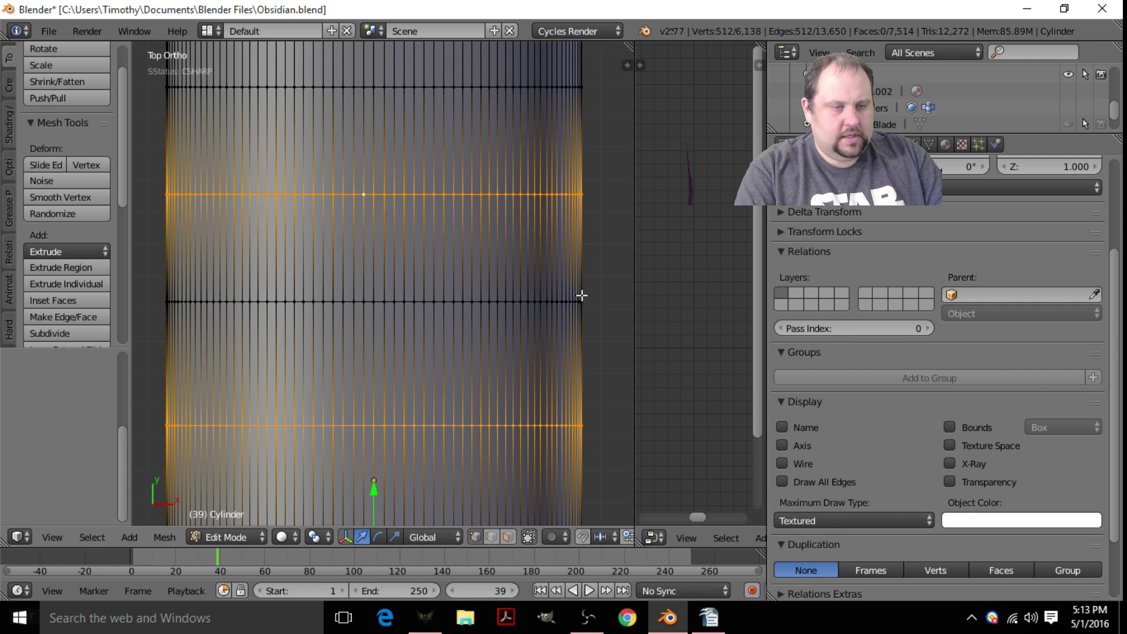
scroll(622, 382, "down", 2)
middle_click_drag(621, 382, 466, 289)
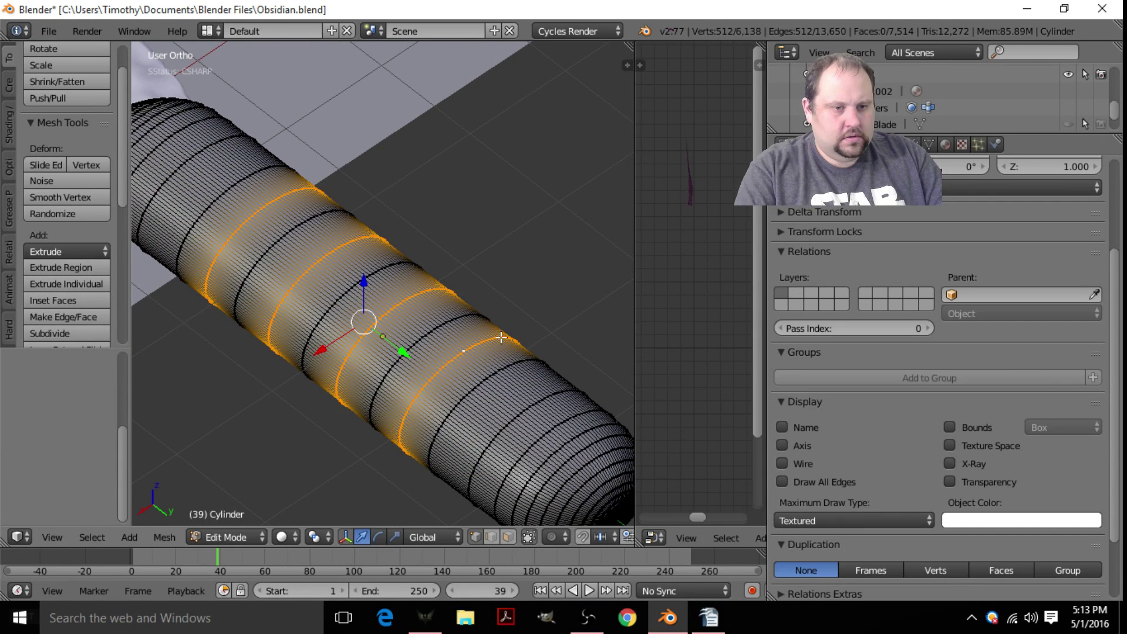
right_click(515, 417, "alt+shift")
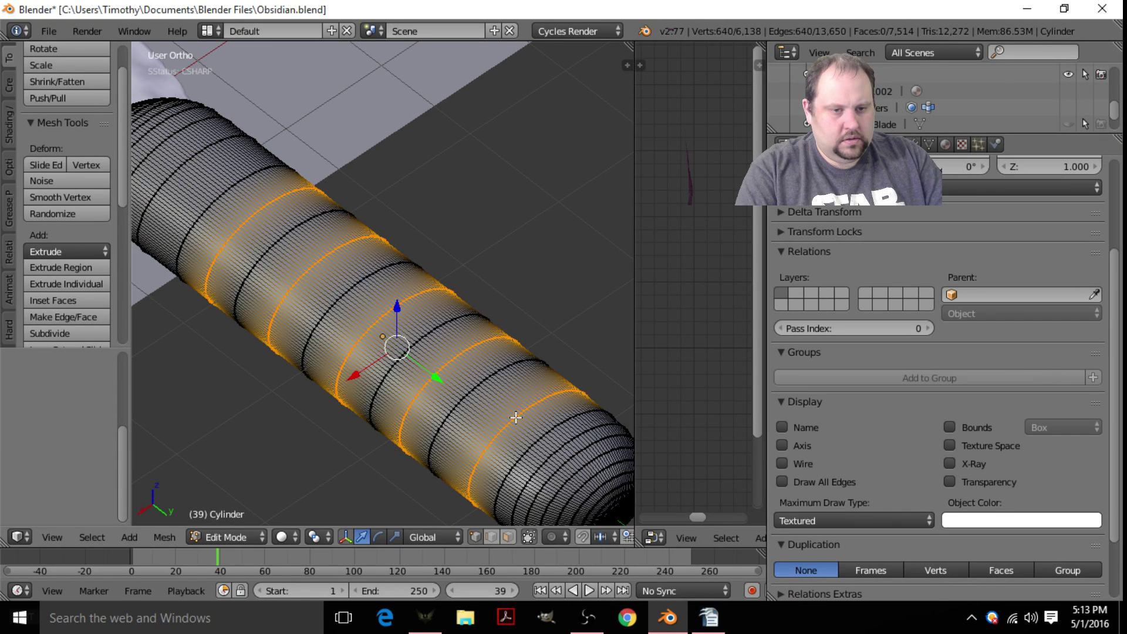
key("s")
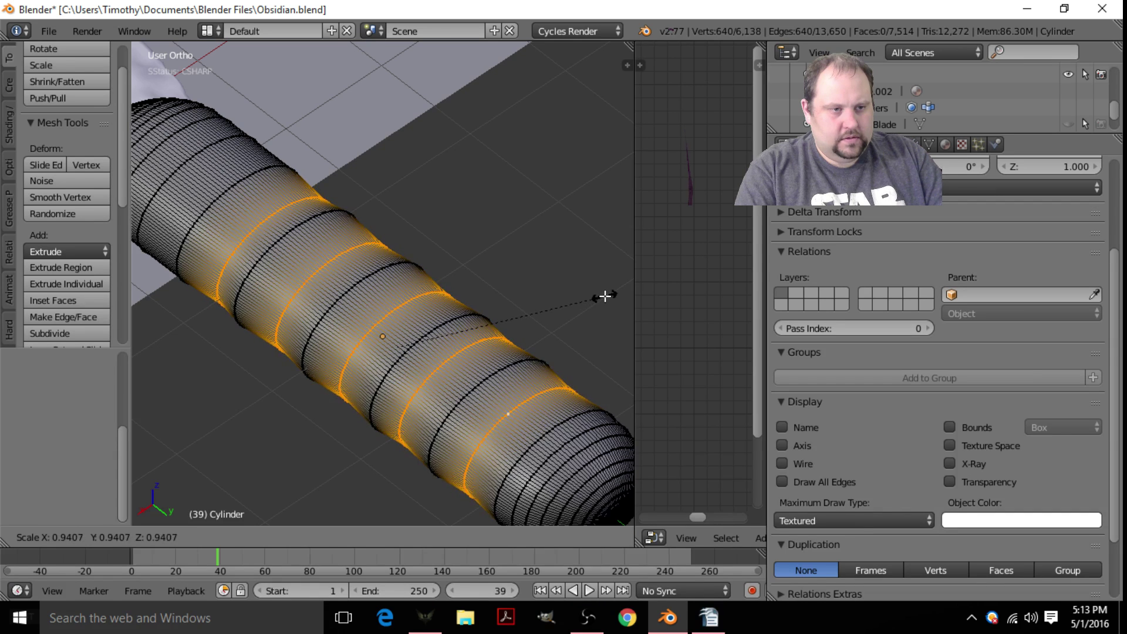
right_click(610, 297)
key("s")
right_click(597, 296)
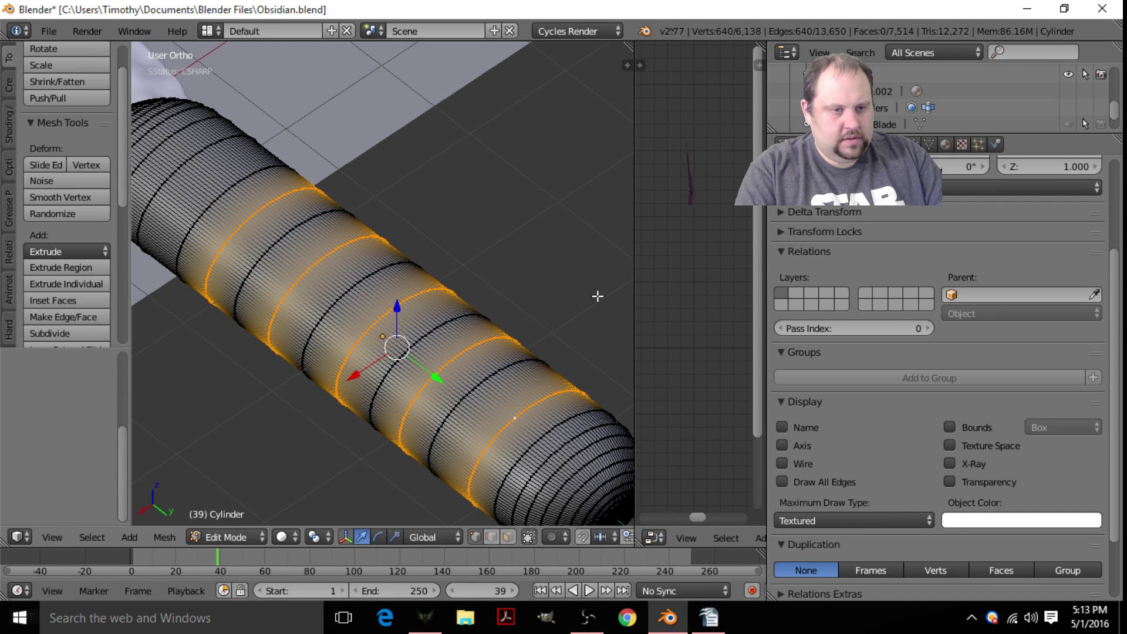
- Scale the selected loops to about 0.90 on X and Z only to form grip grooves, and return to Object Mode
key("s")
key("shift+y")
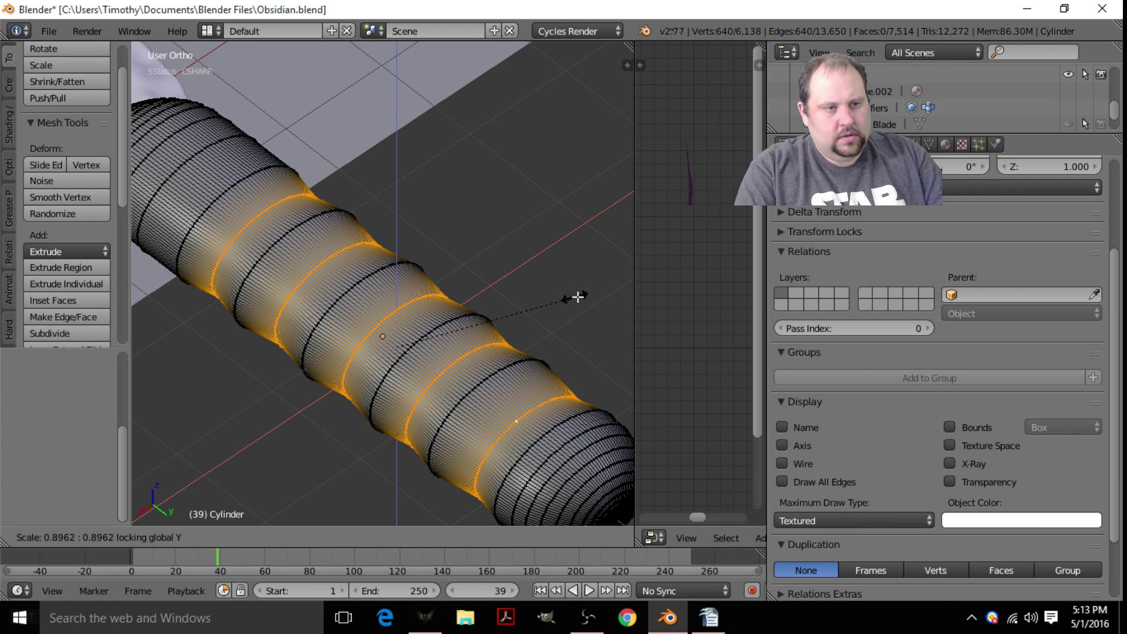
left_click(580, 295)
key("Tab")
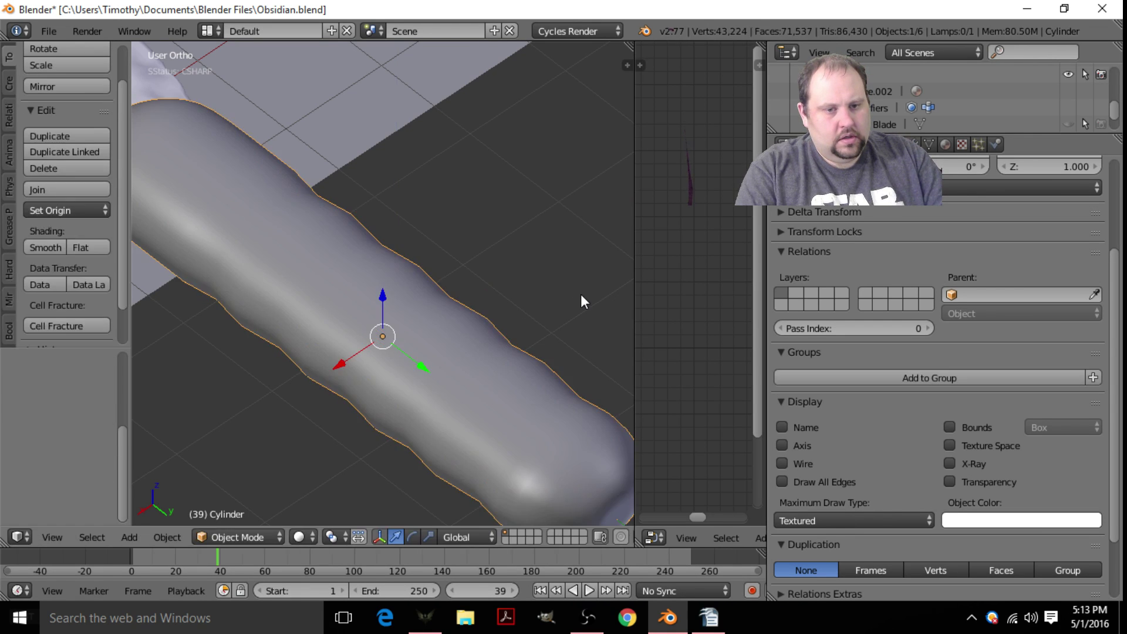
scroll(580, 295, "down", 4)
middle_click_drag(536, 292, 343, 355)
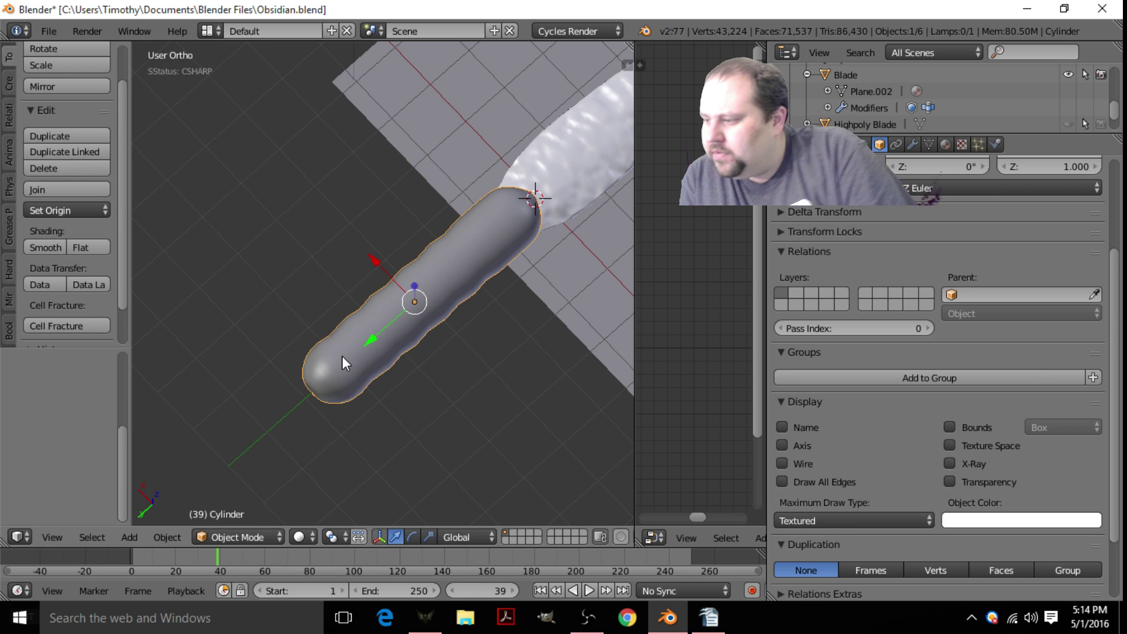
- Select the ground plane and scale it up until it extends beneath the whole handle
key("KP_7")
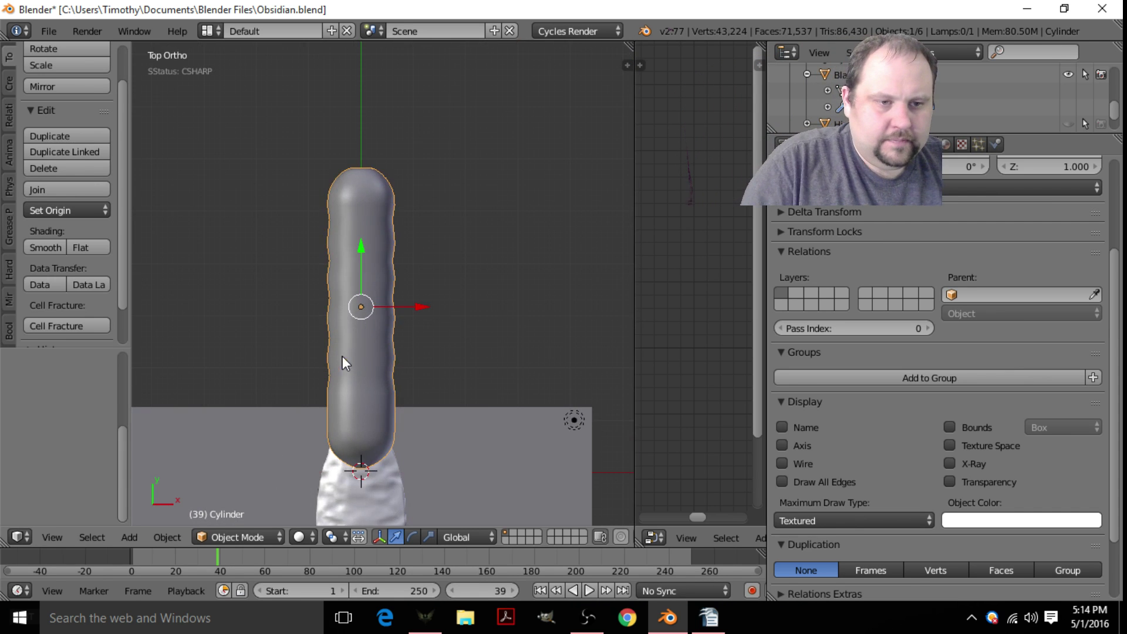
middle_click_drag(526, 354, 148, 284)
right_click(181, 395)
scroll(188, 392, "down", 2)
right_click(222, 357)
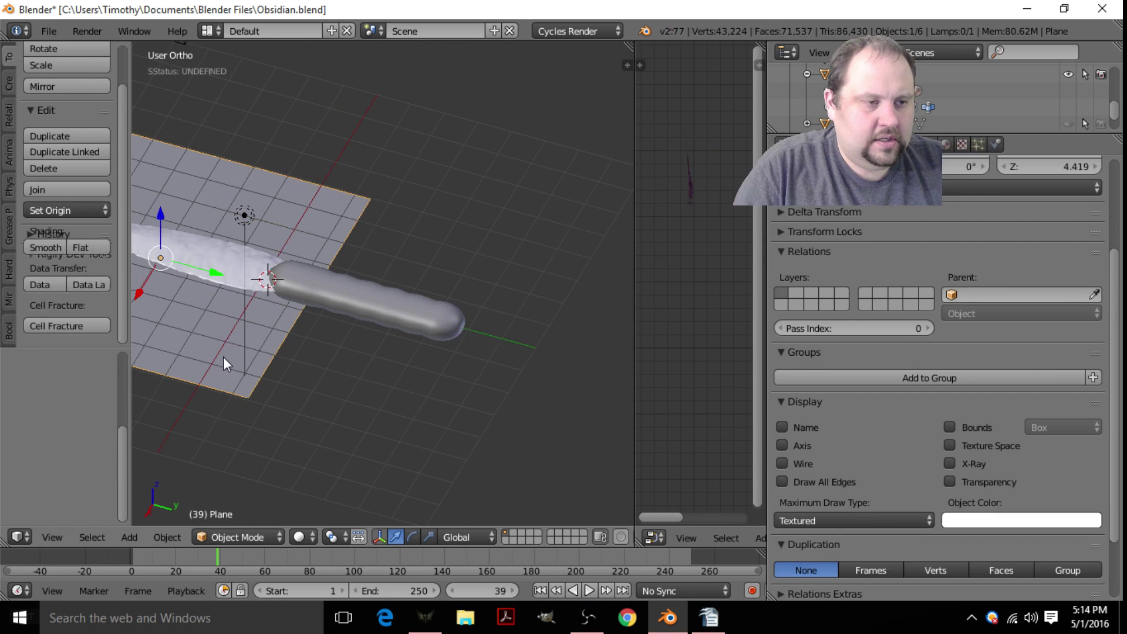
key("s")
left_click(511, 410)
- Create a new material on the handle and name it Lead
right_click(372, 302)
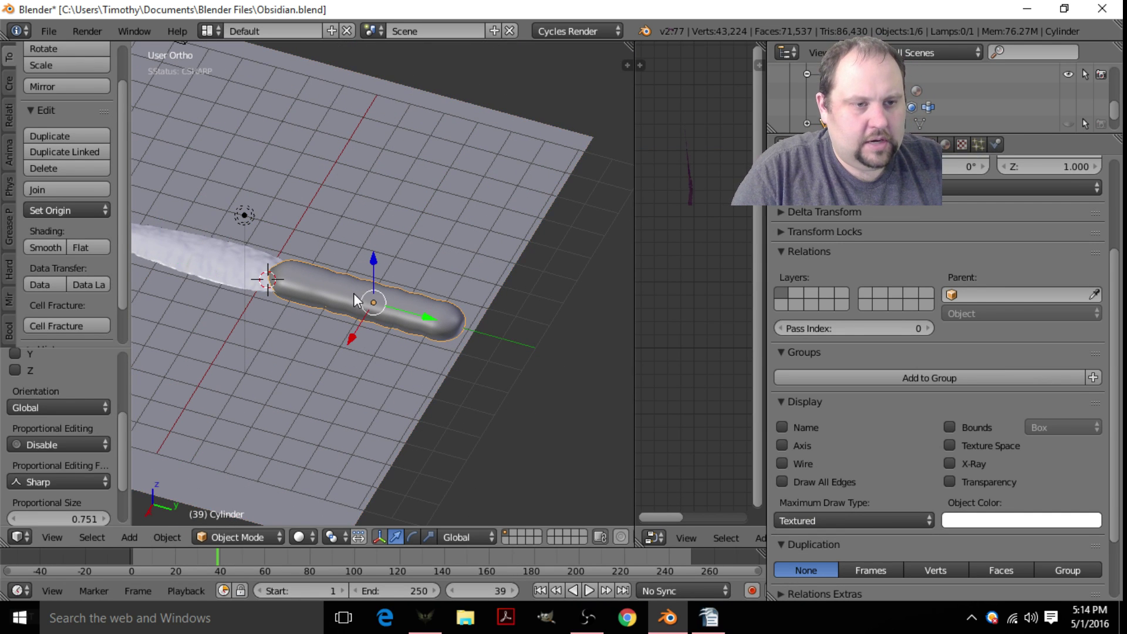
left_click(946, 145)
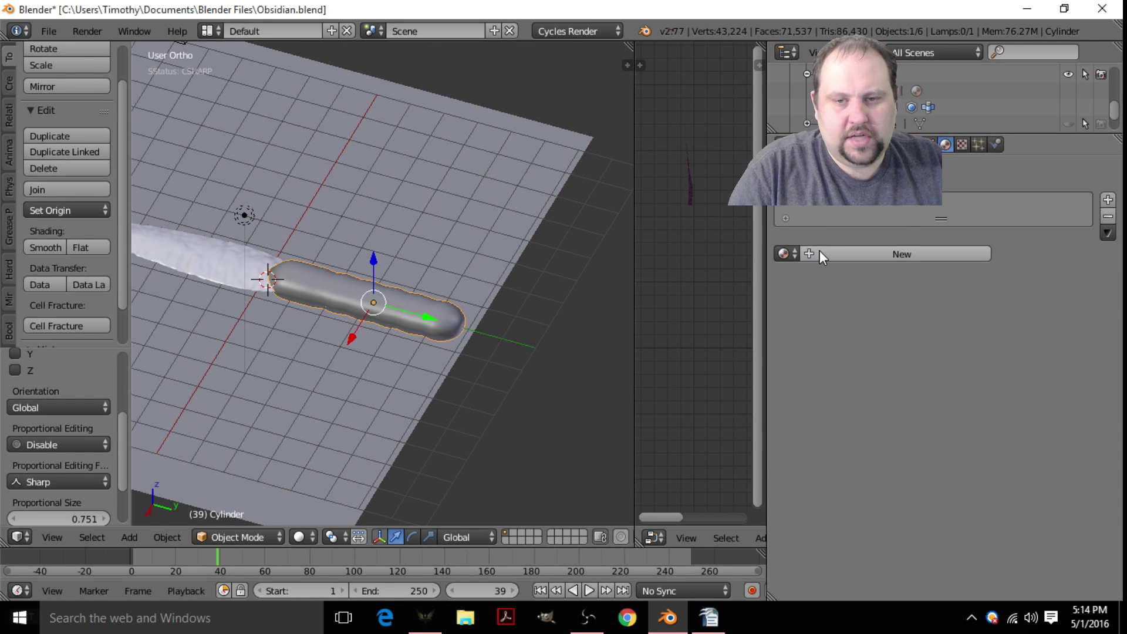
left_click(843, 253)
left_click(833, 258)
type("Lea")
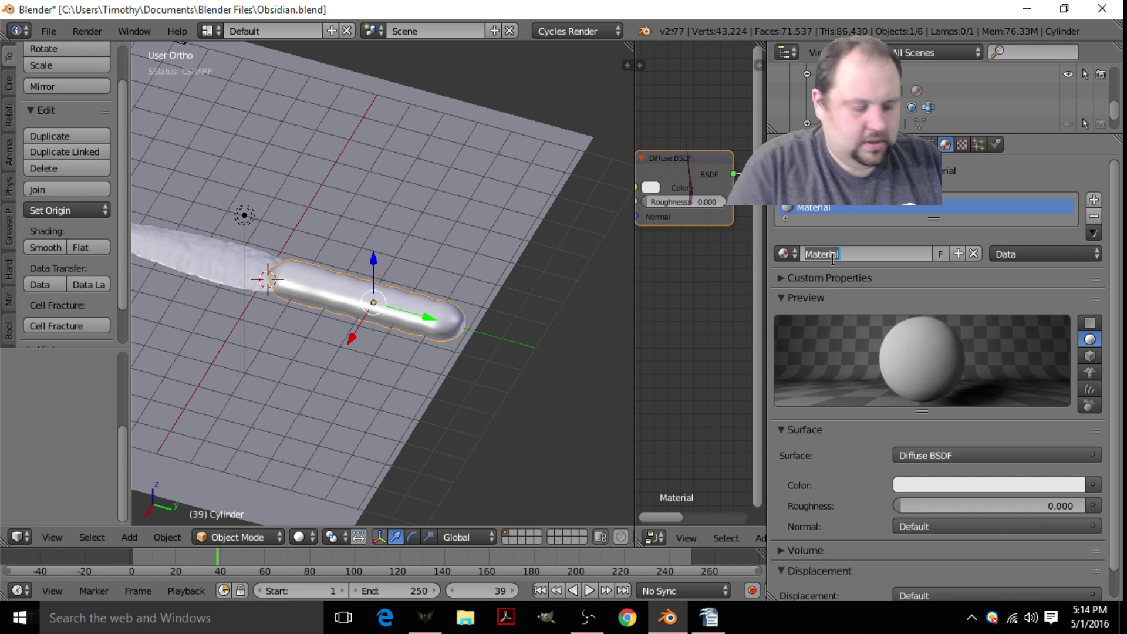
type("d")
key("Return")
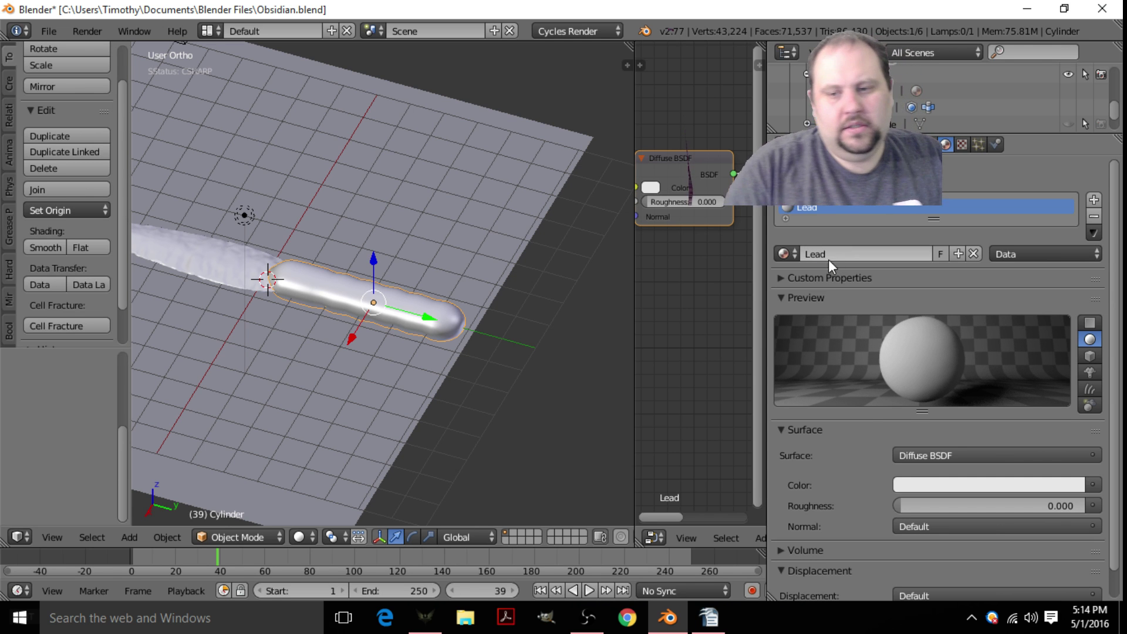
- Set the Lead material's surface shader to Glossy BSDF
left_click(977, 455)
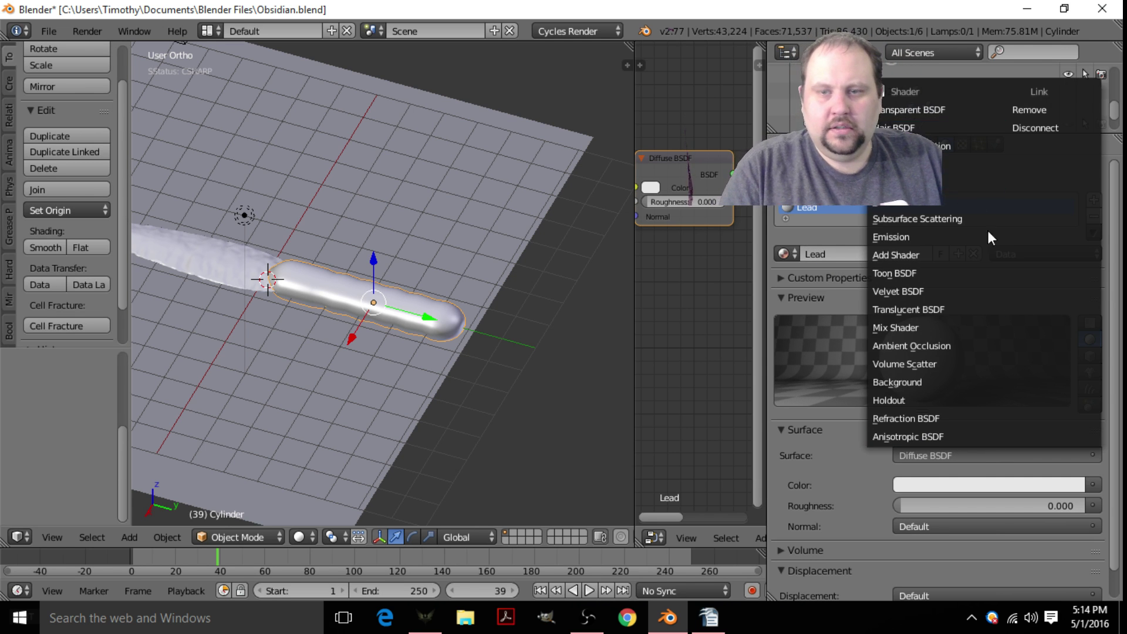
left_click(915, 458)
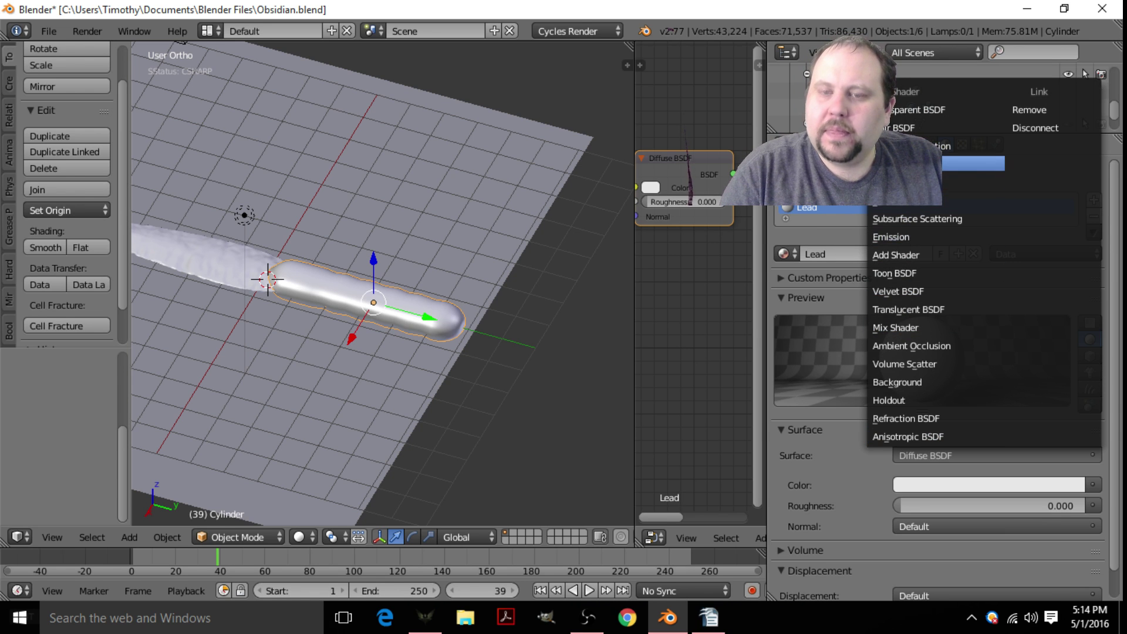
left_click(907, 182)
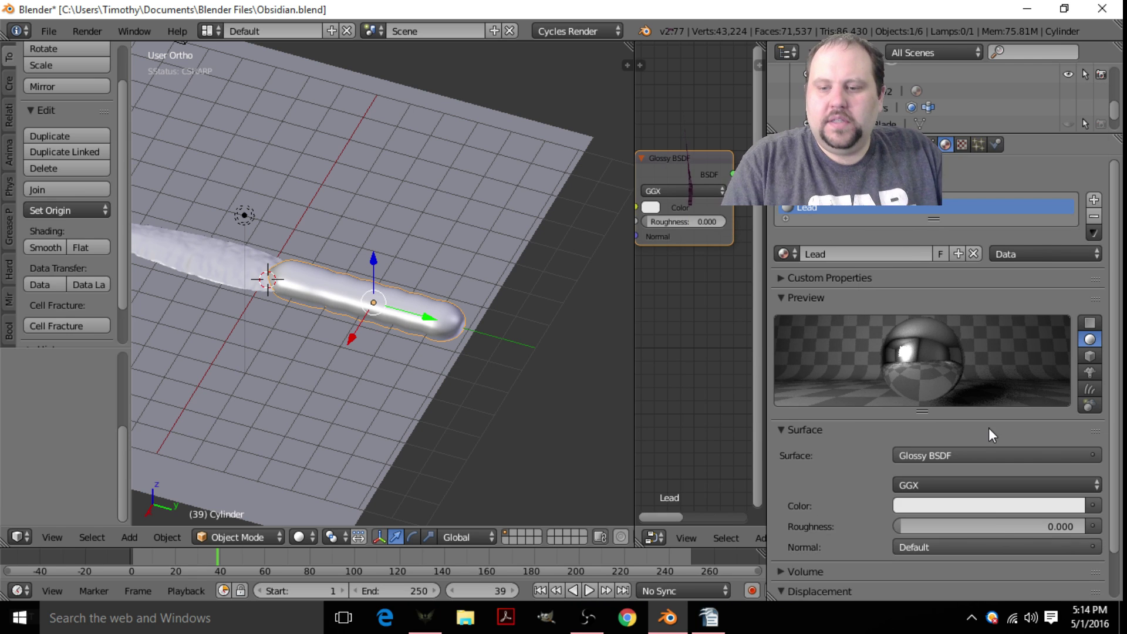
- Try a roughness of 0.2 on the Lead material's Glossy BSDF and settle on 0.15
left_click(990, 525)
type(".2")
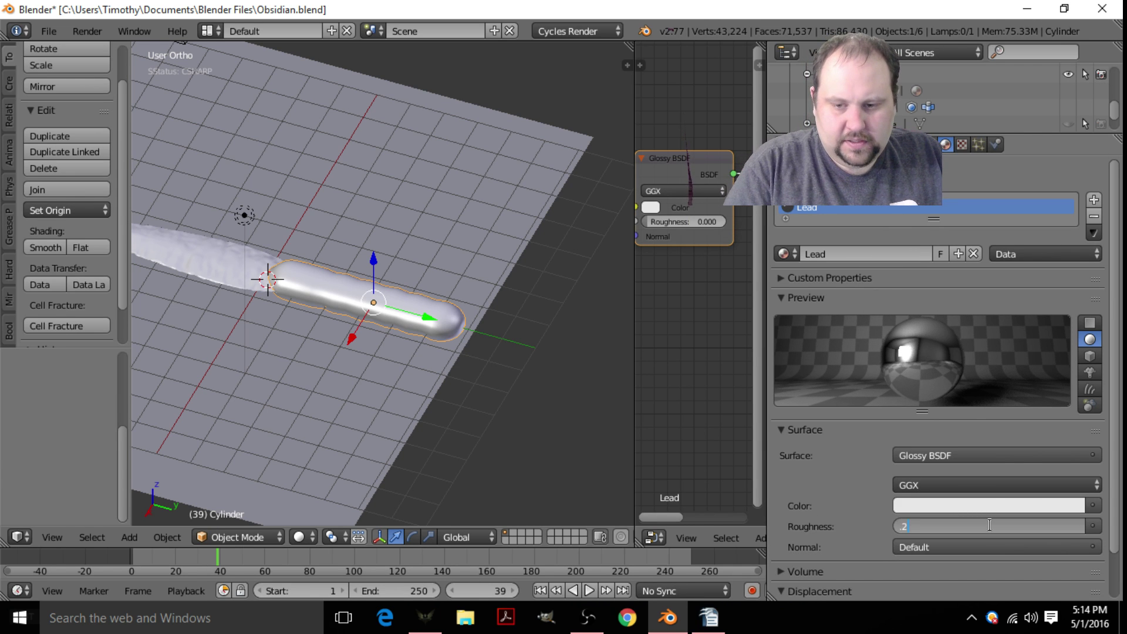
key("Return")
left_click(991, 524)
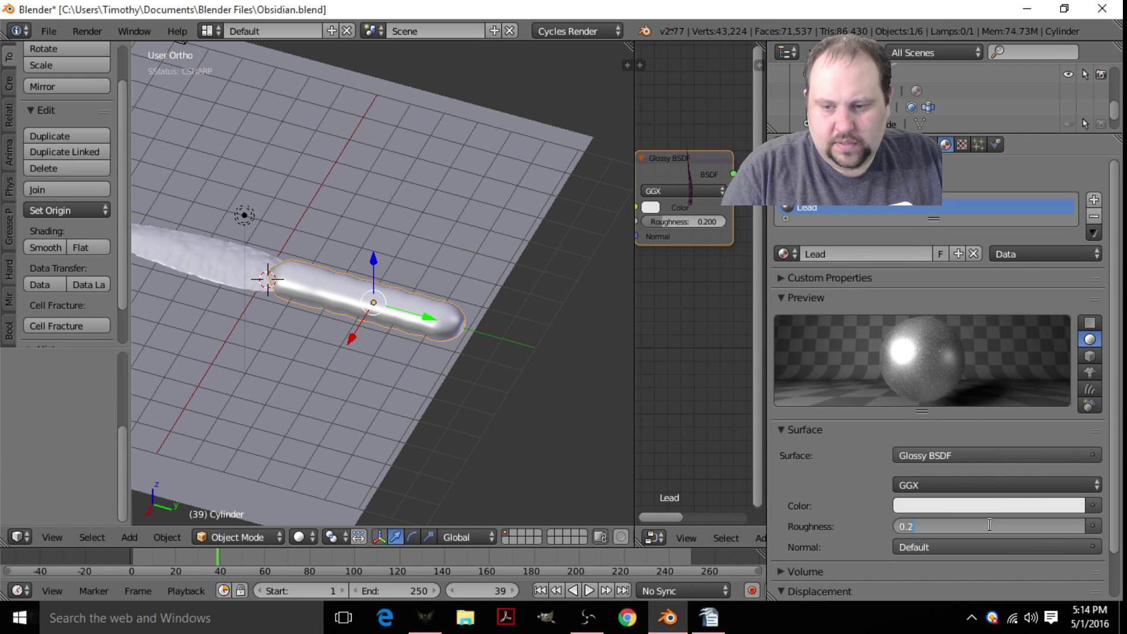
type(".15")
key("Return")
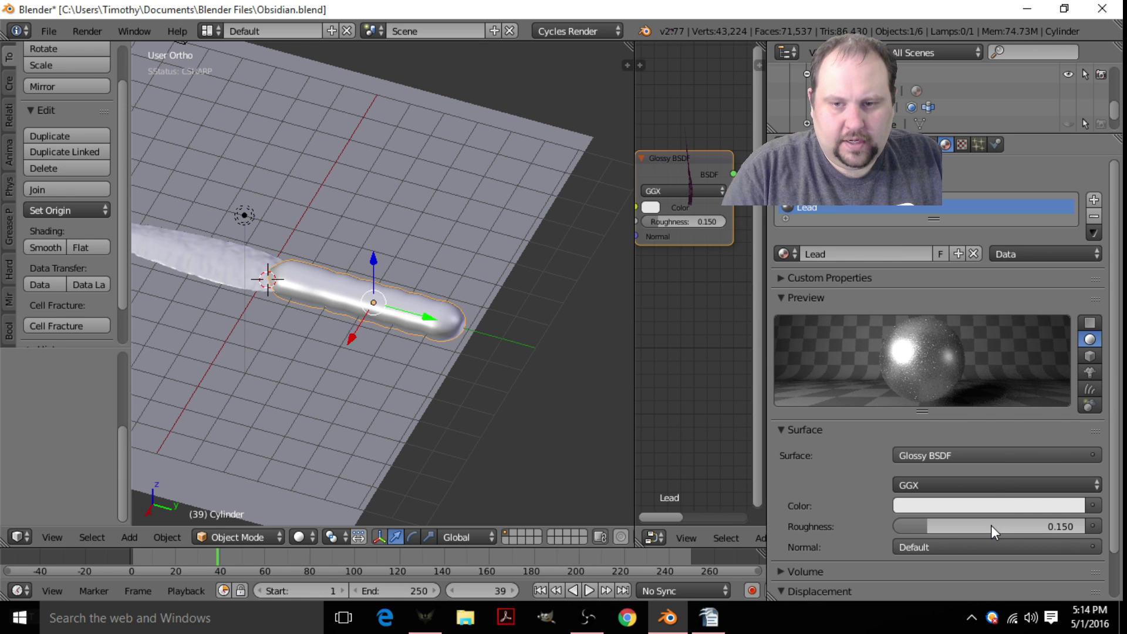
- Darken the Lead material's Glossy BSDF color from near white to a medium grey
left_click(971, 506)
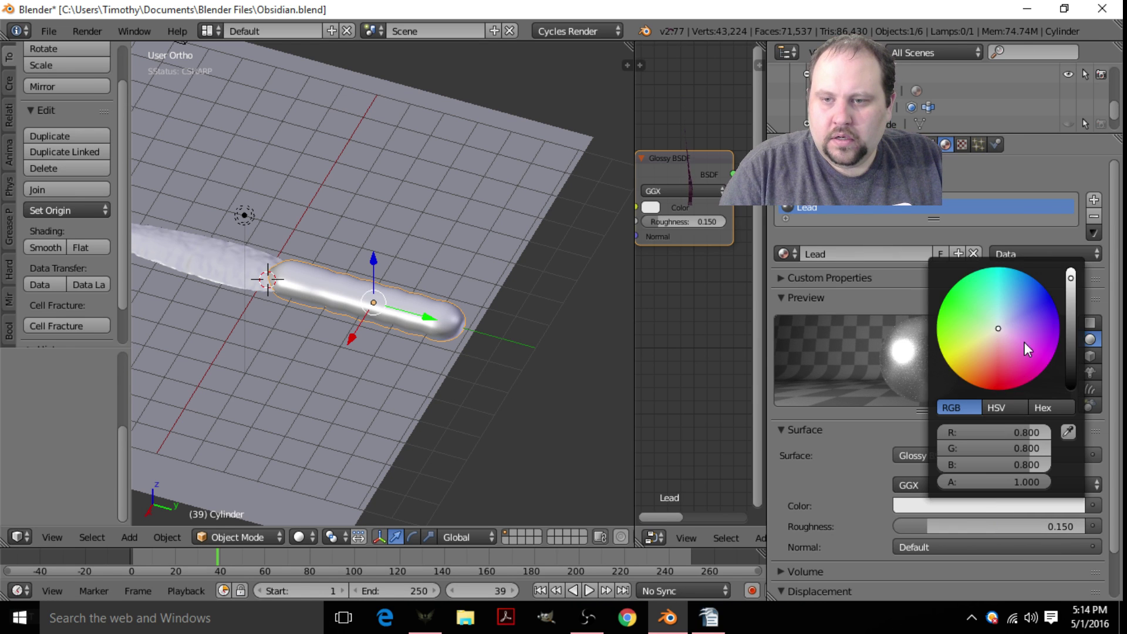
left_click(1070, 342)
left_click_drag(1071, 342, 1072, 317)
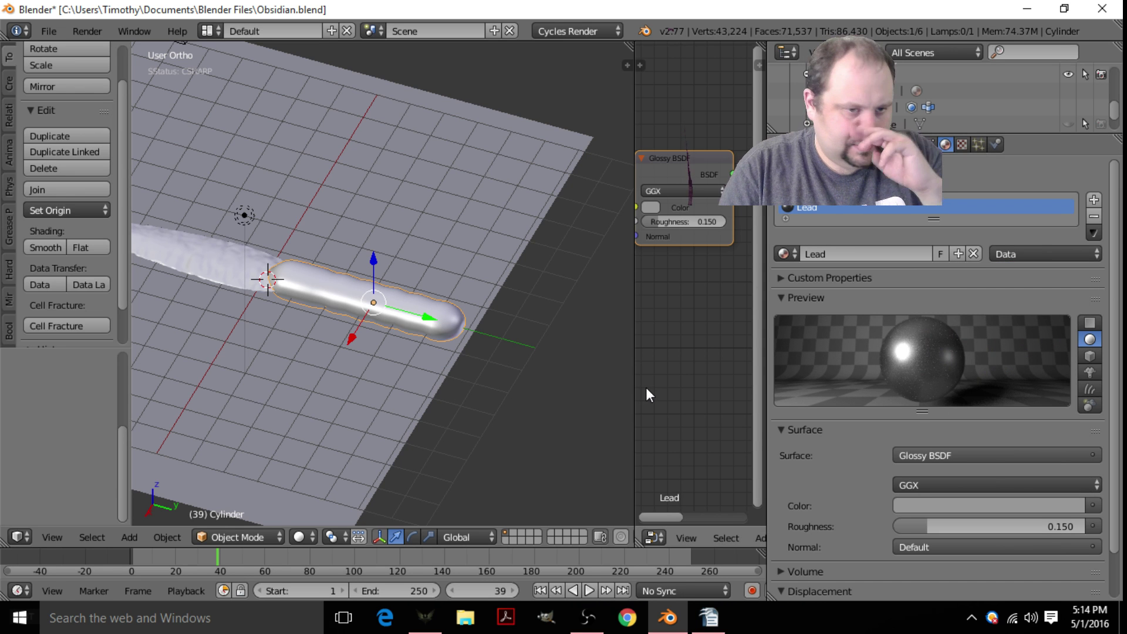
- Merge the 3D view over the narrow node editor and shrink the properties area to widen the viewport
middle_click_drag(610, 378, 448, 360)
left_click_drag(634, 337, 685, 337)
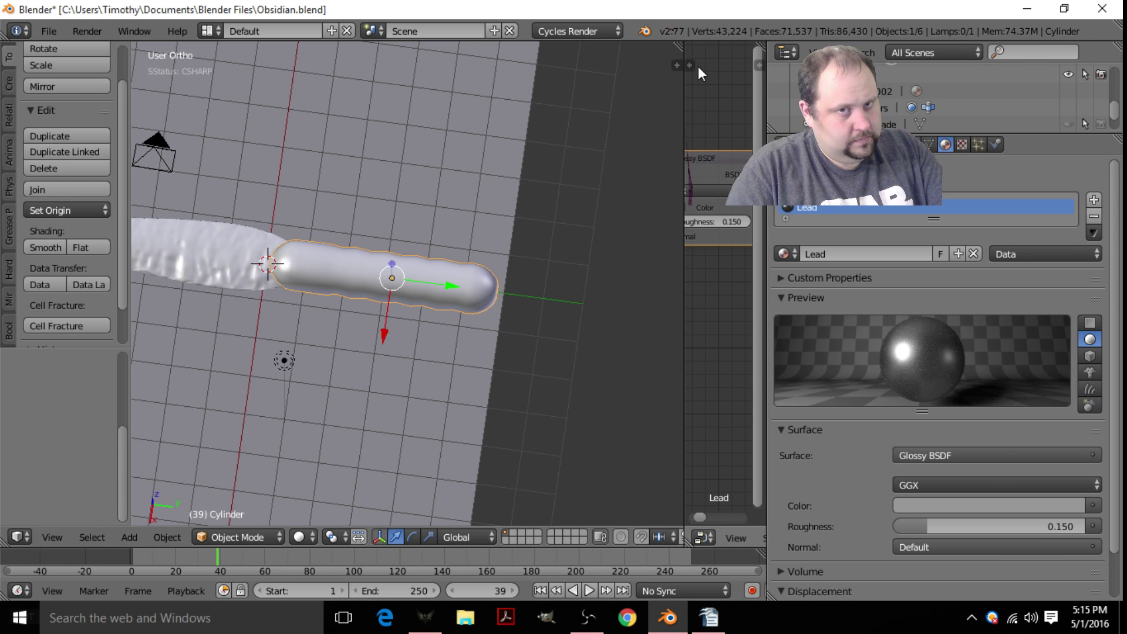
left_click_drag(678, 45, 727, 58)
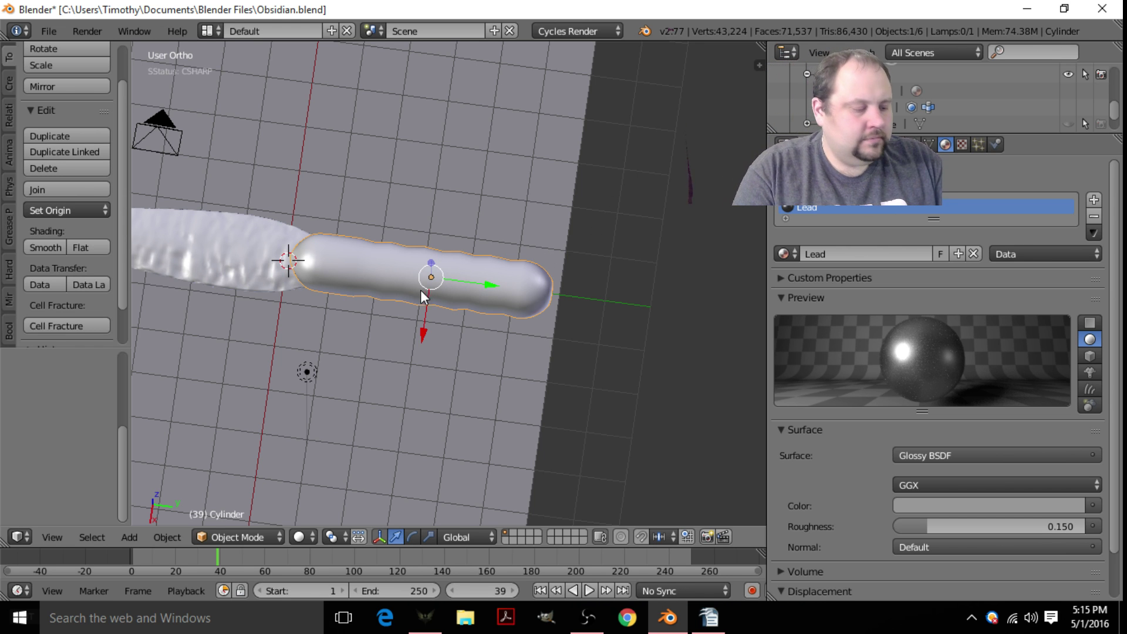
key("shift+a")
mouse_move(418, 270)
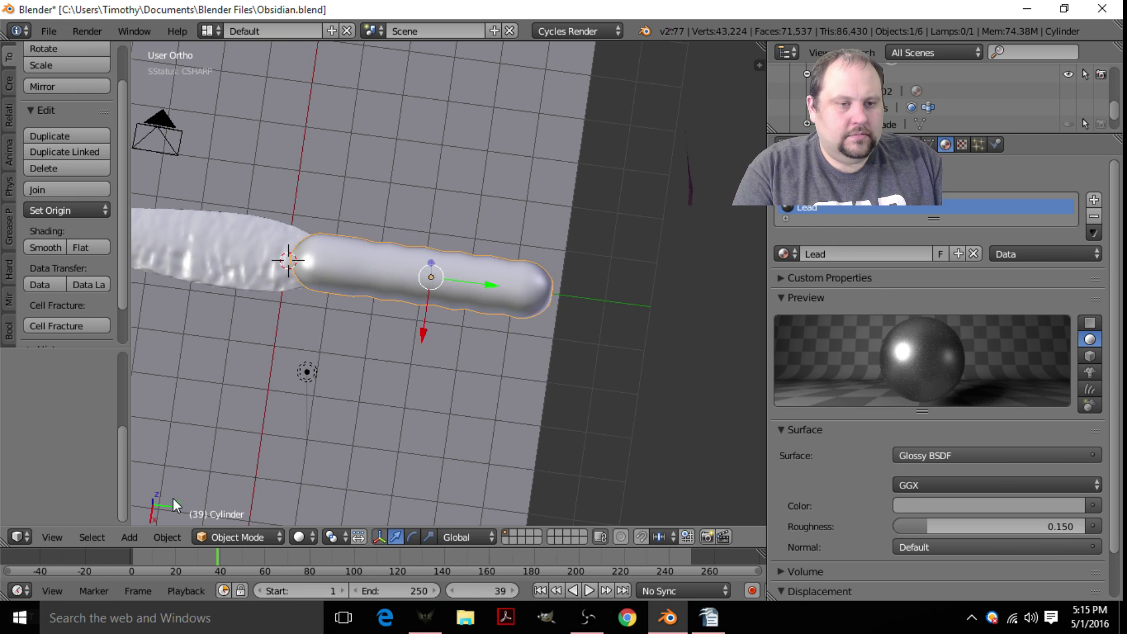
left_click_drag(766, 85, 899, 85)
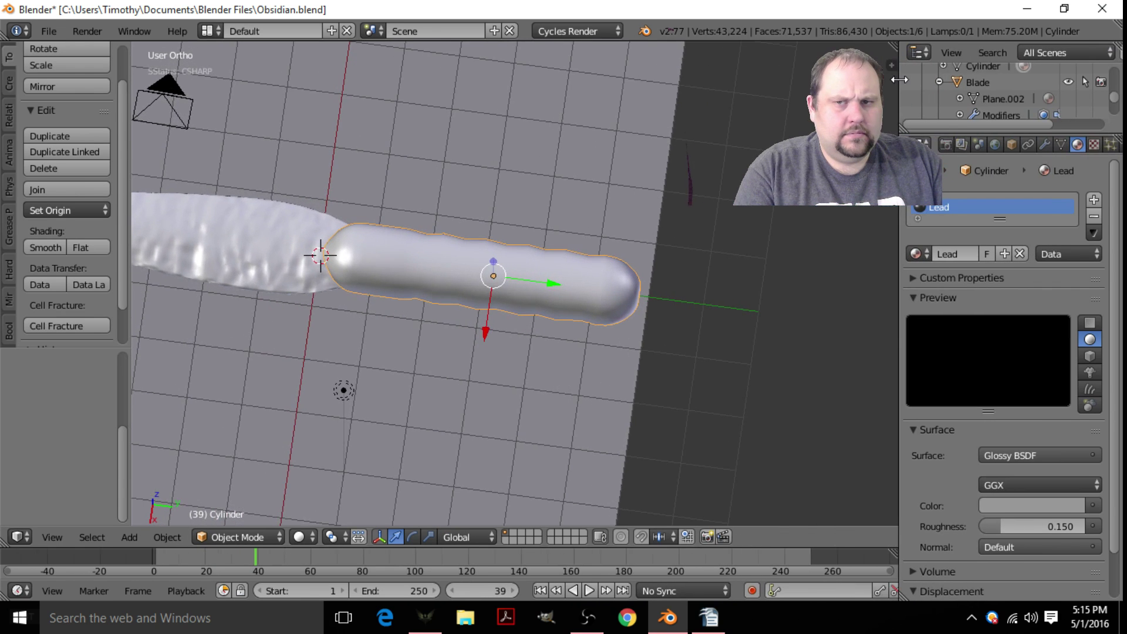
- Split the 3D view vertically and turn the larger part into a Node Editor for the Lead material
left_click_drag(895, 45, 276, 358)
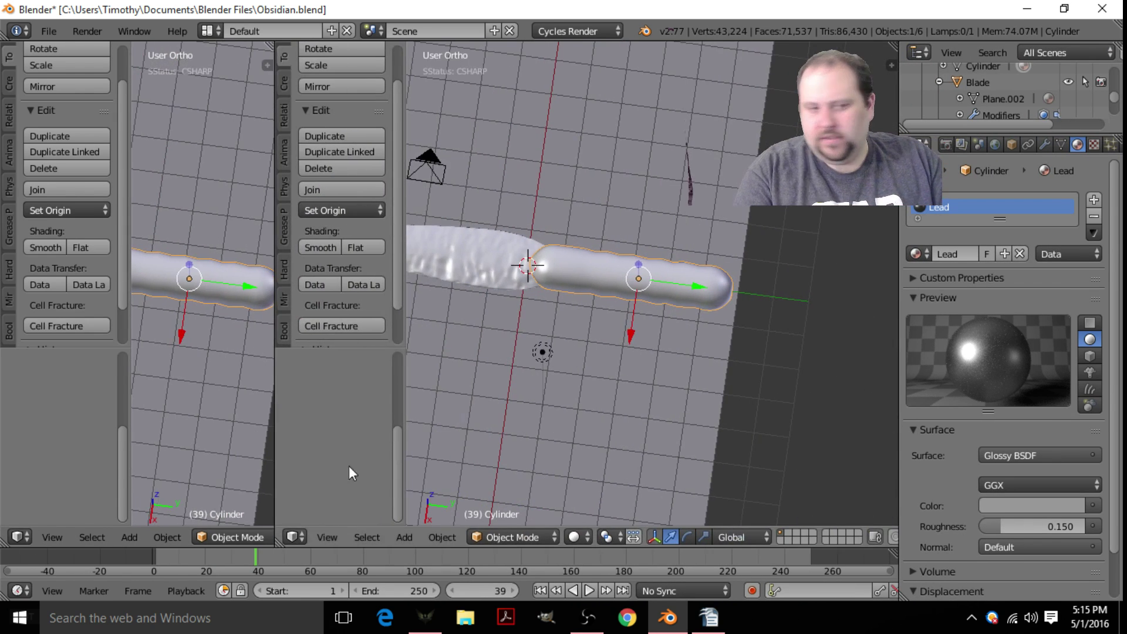
left_click(302, 541)
left_click(325, 333)
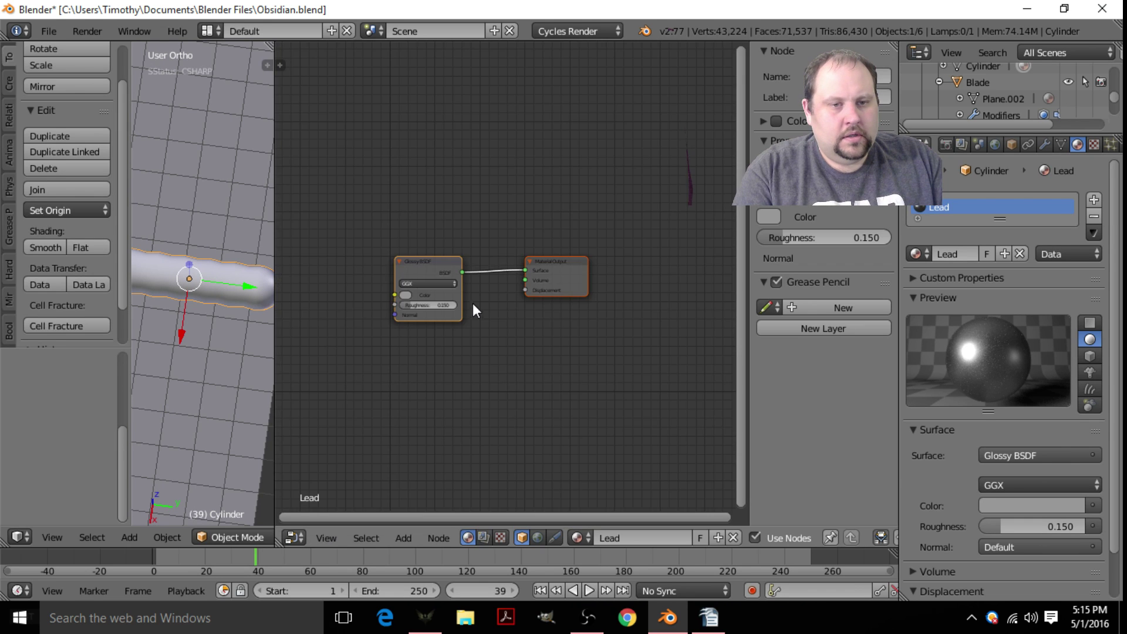
- Add a Bump node beside the Glossy BSDF and connect its Normal output to the shader's Normal input
middle_click_drag(482, 295, 611, 189)
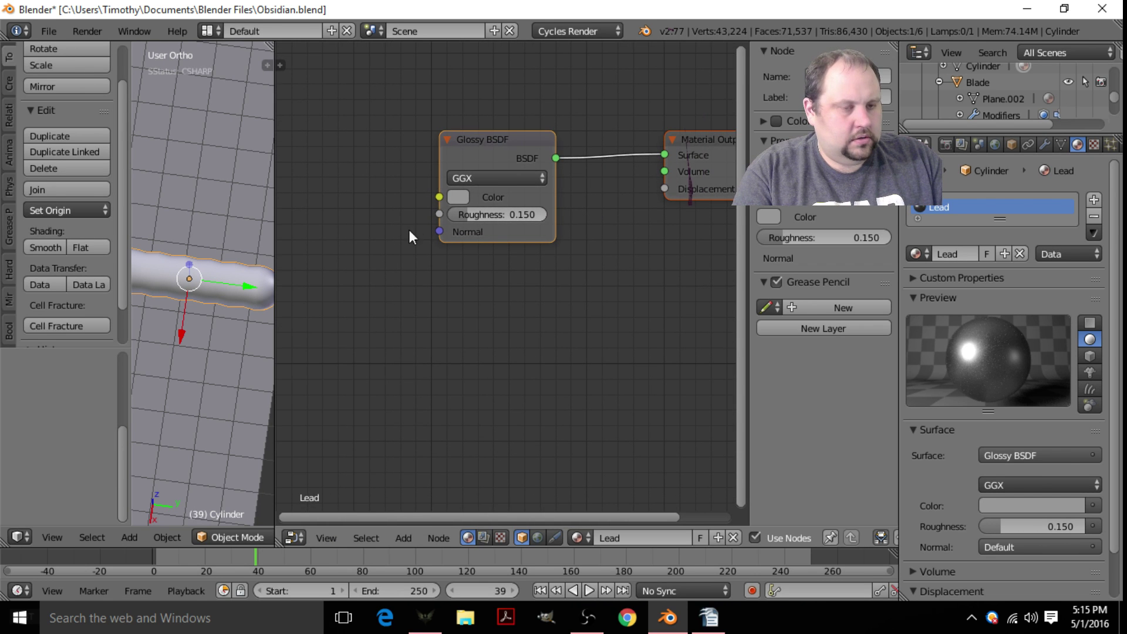
key("shift+a")
mouse_move(374, 331)
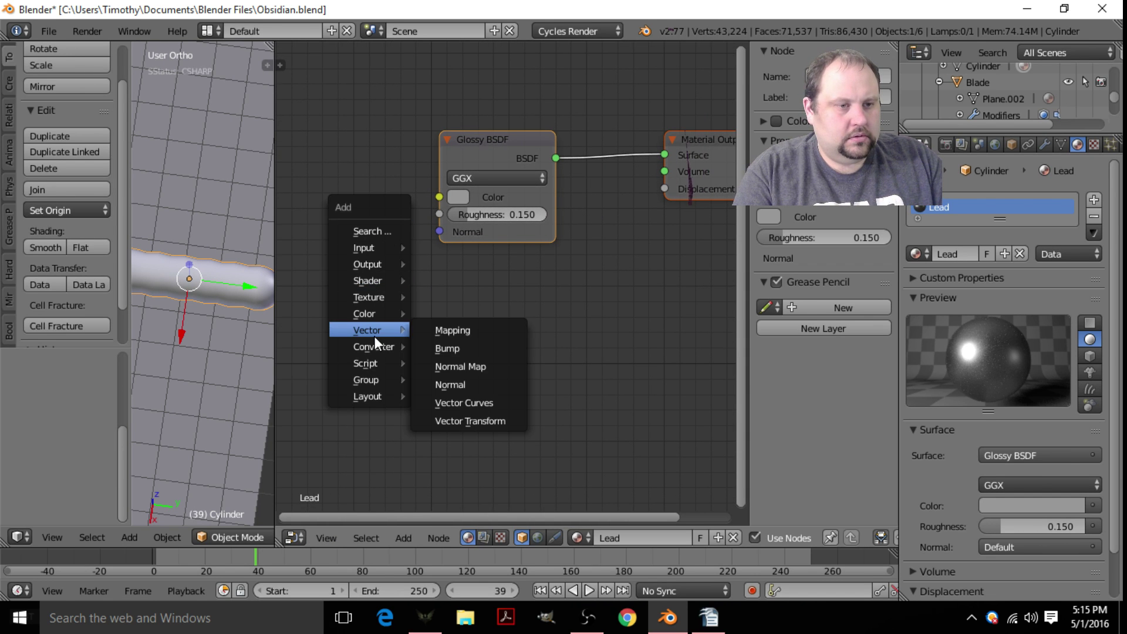
left_click(473, 350)
left_click(281, 259)
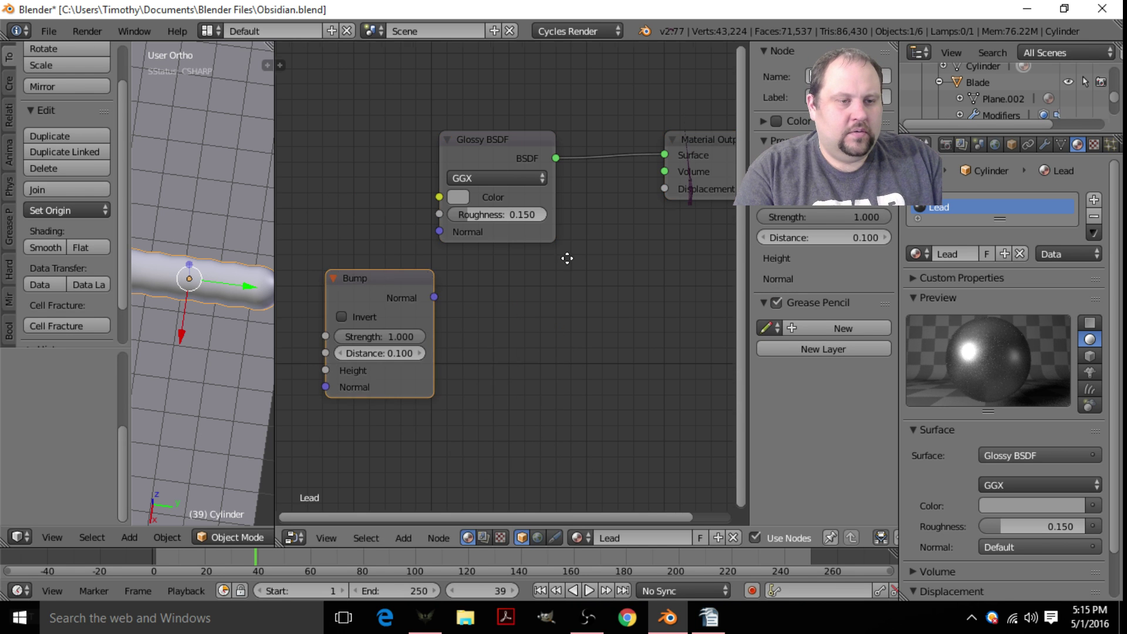
middle_click_drag(282, 258, 370, 336)
left_click_drag(473, 351, 393, 291)
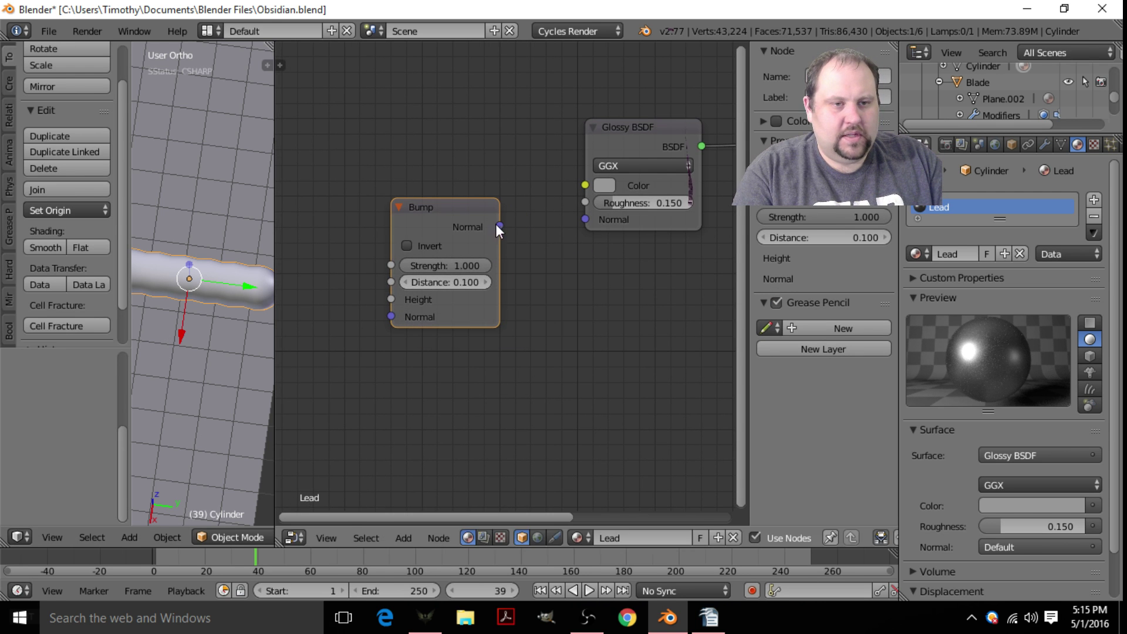
left_click_drag(499, 226, 585, 219)
- Add a Noise Texture node before the Bump node and connect its Fac output to the Bump's Height input
middle_click_drag(423, 246, 468, 202)
key("shift+a")
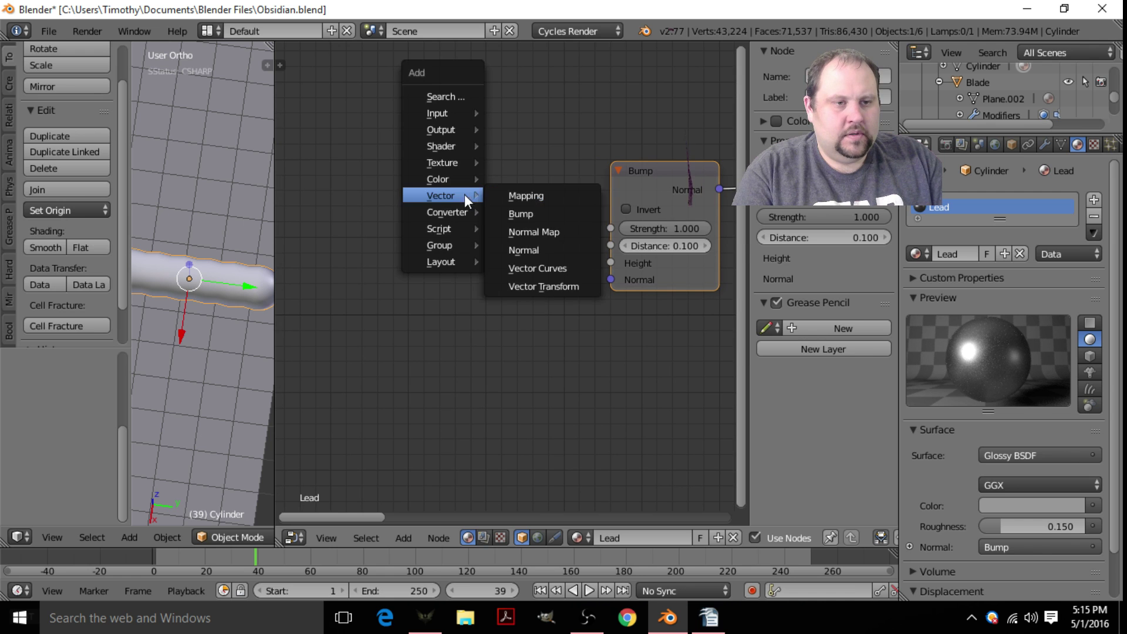
mouse_move(444, 218)
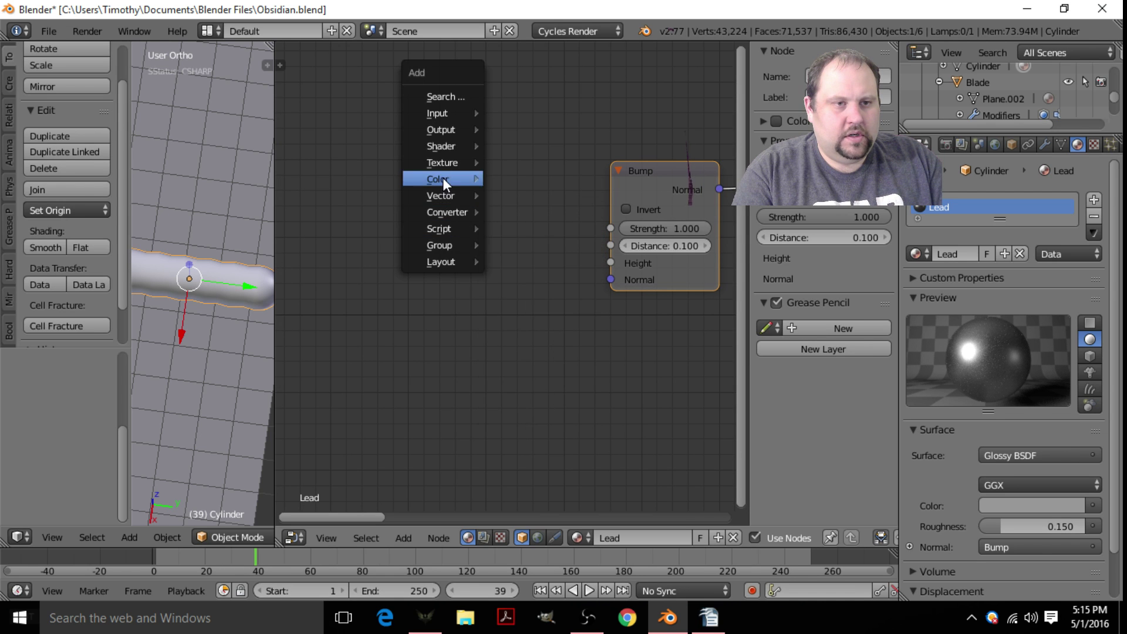
mouse_move(446, 145)
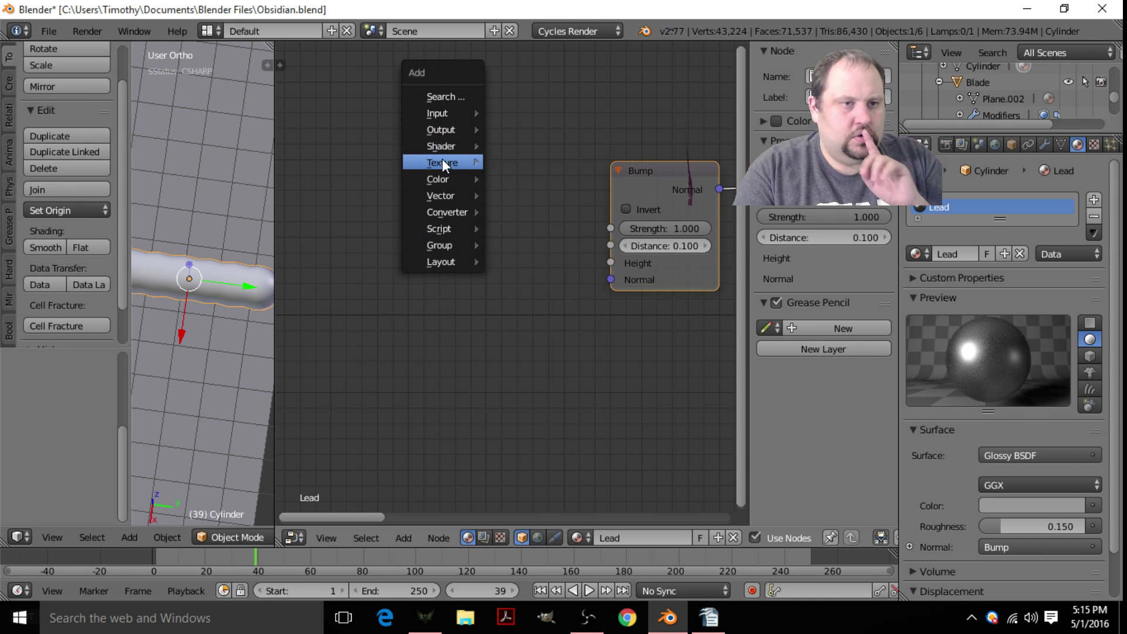
left_click(535, 216)
left_click(367, 201)
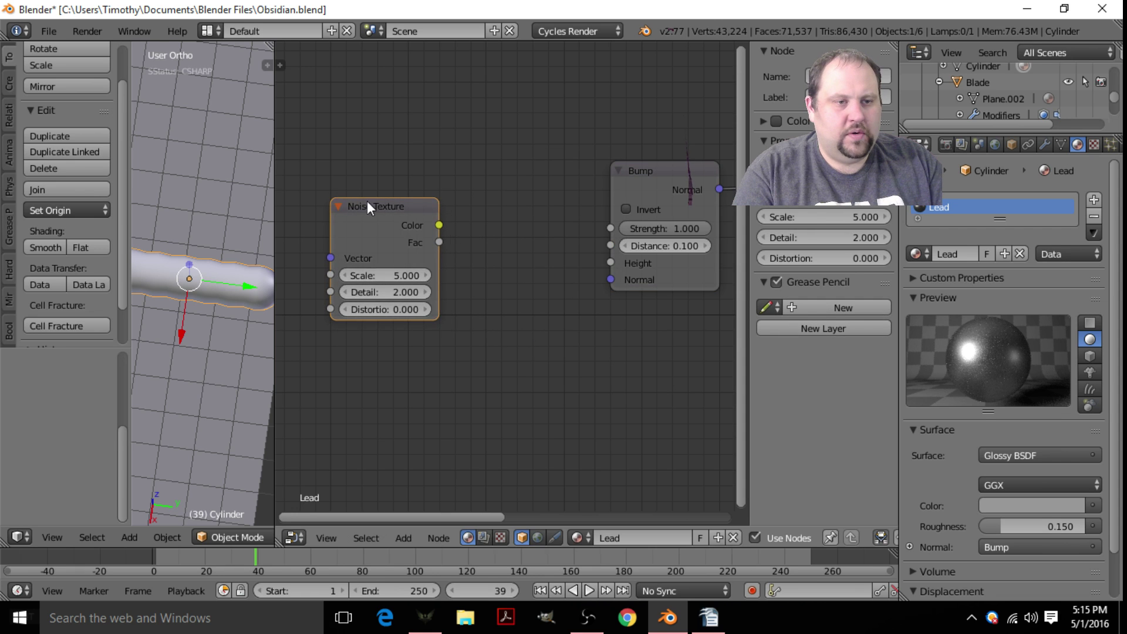
scroll(495, 251, "down", 1)
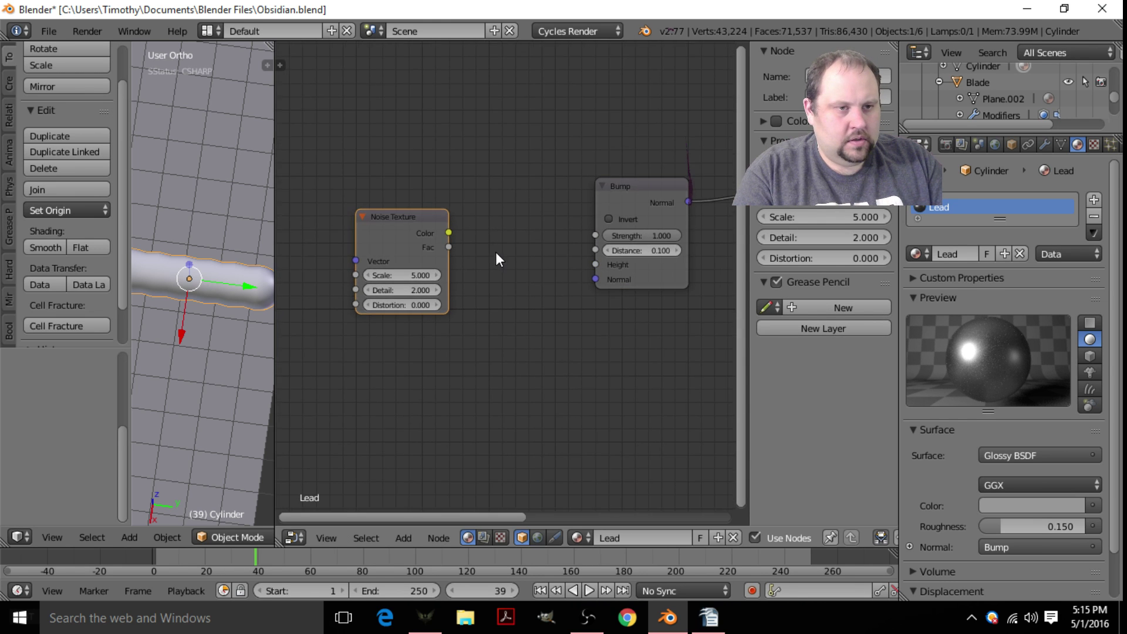
middle_click_drag(495, 252, 505, 291)
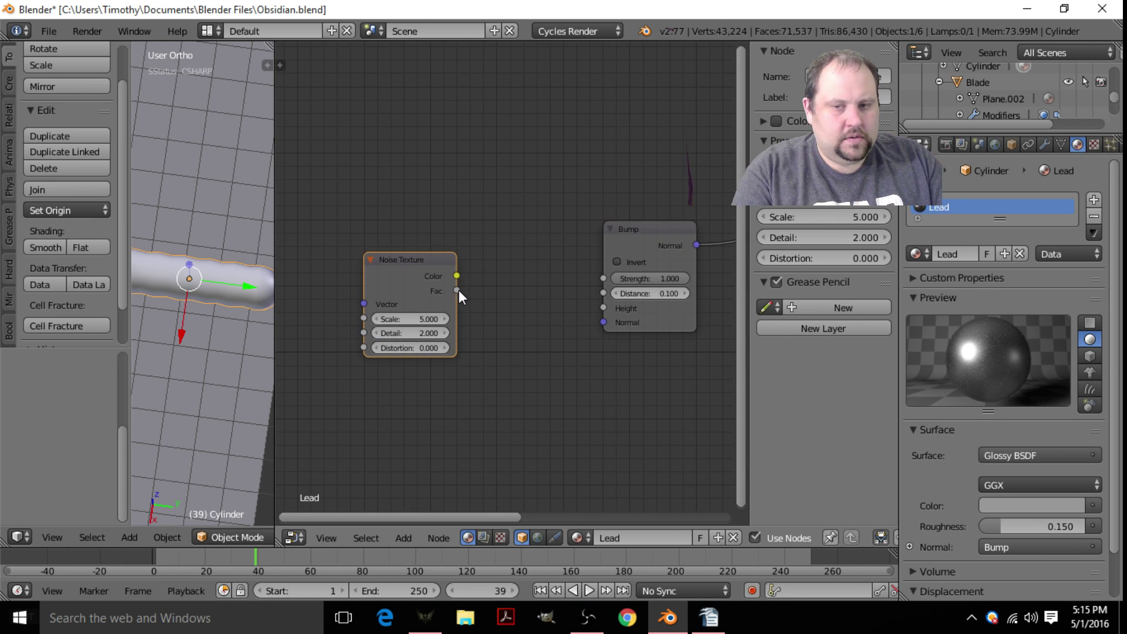
left_click_drag(457, 290, 602, 308)
- Set the Noise Texture's scale to 150
middle_click_drag(535, 315, 583, 266)
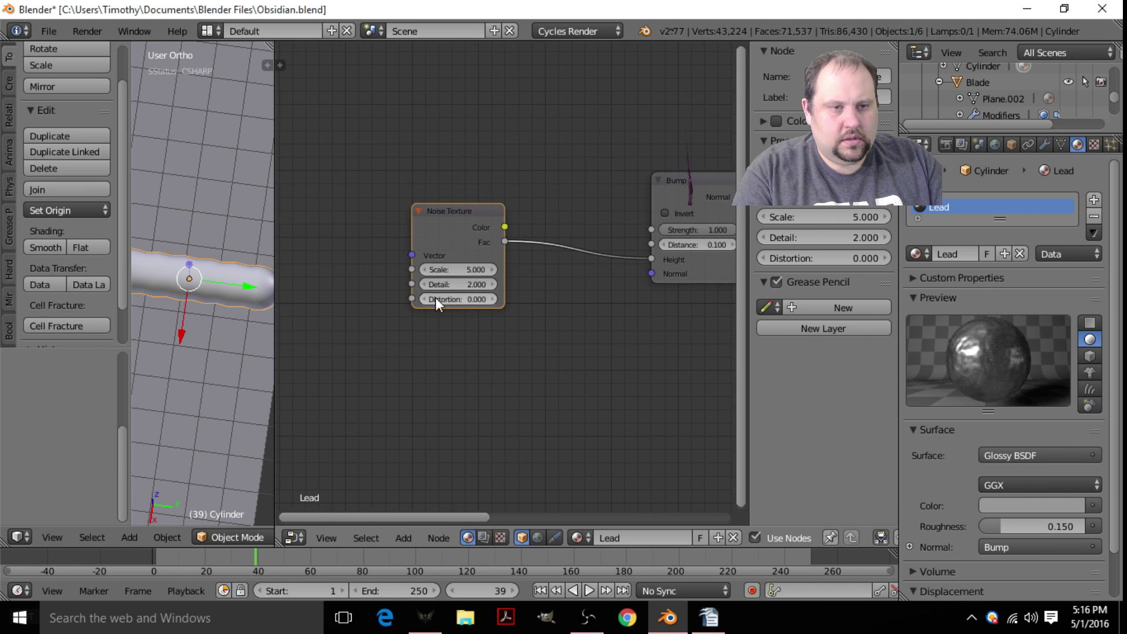
left_click(463, 271)
type("150")
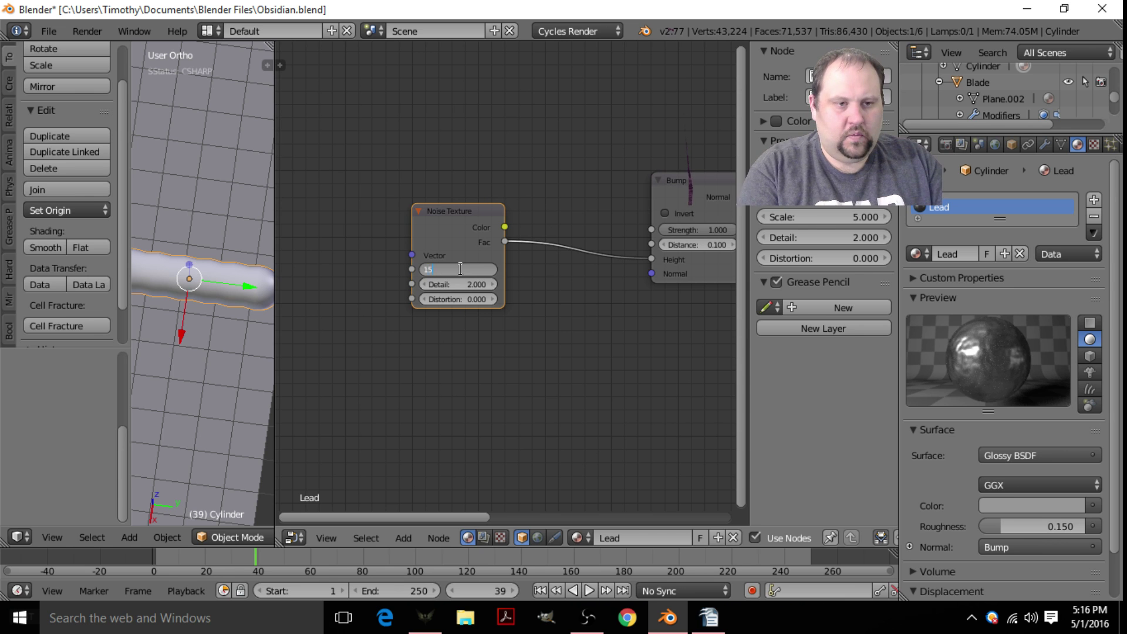
key("Return")
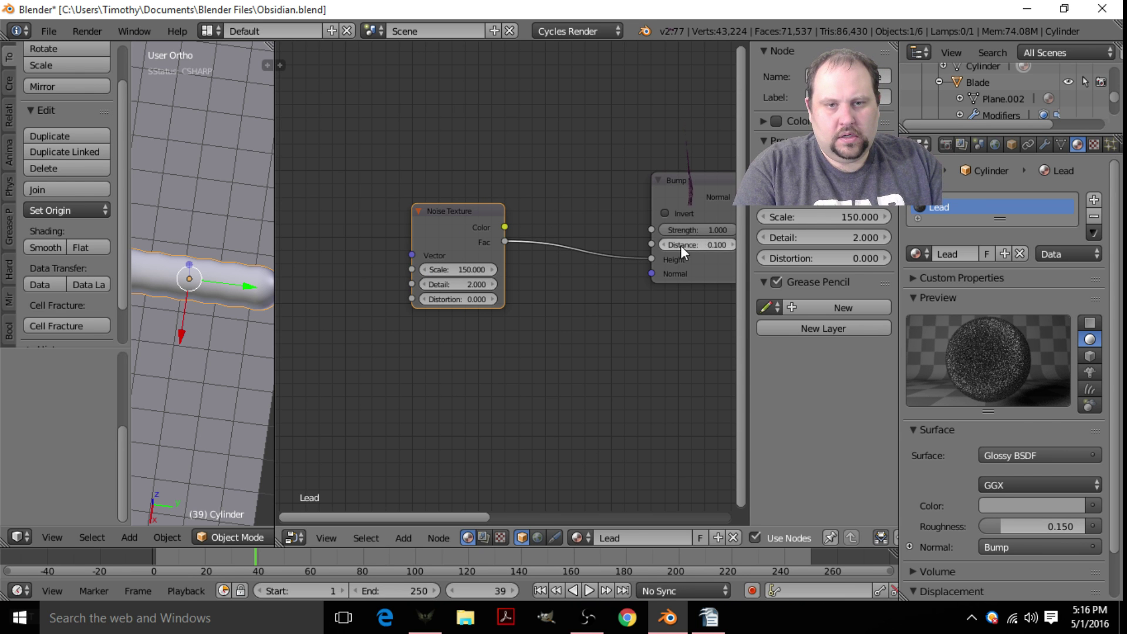
- Move the Noise Texture node farther from the Bump node and set its scale to 100
middle_click_drag(586, 282, 541, 292)
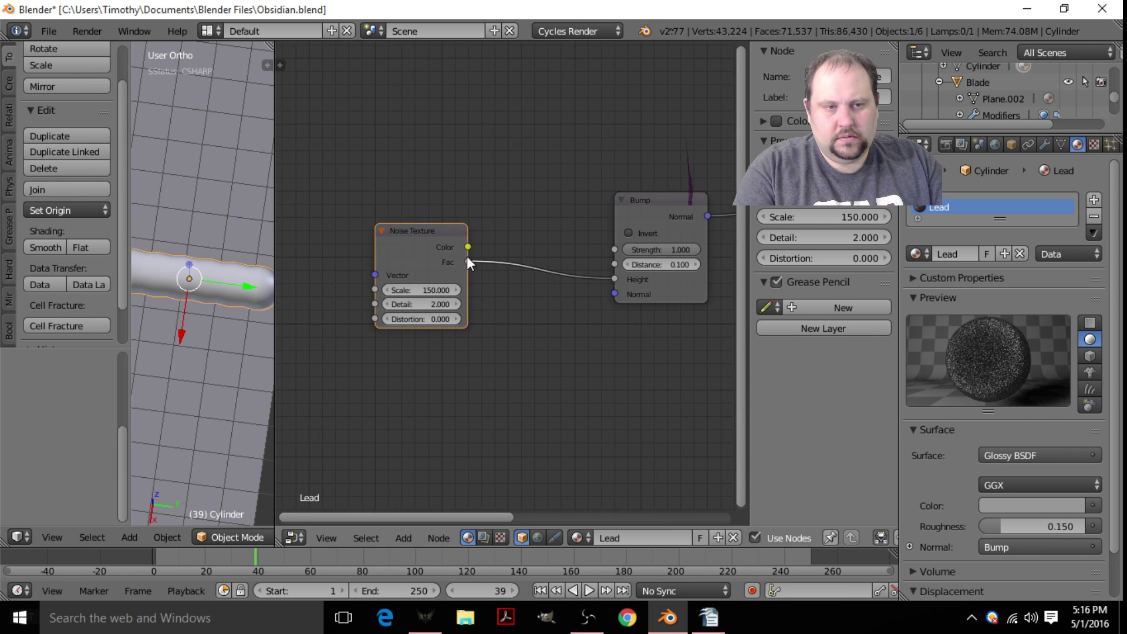
left_click_drag(451, 252, 358, 203)
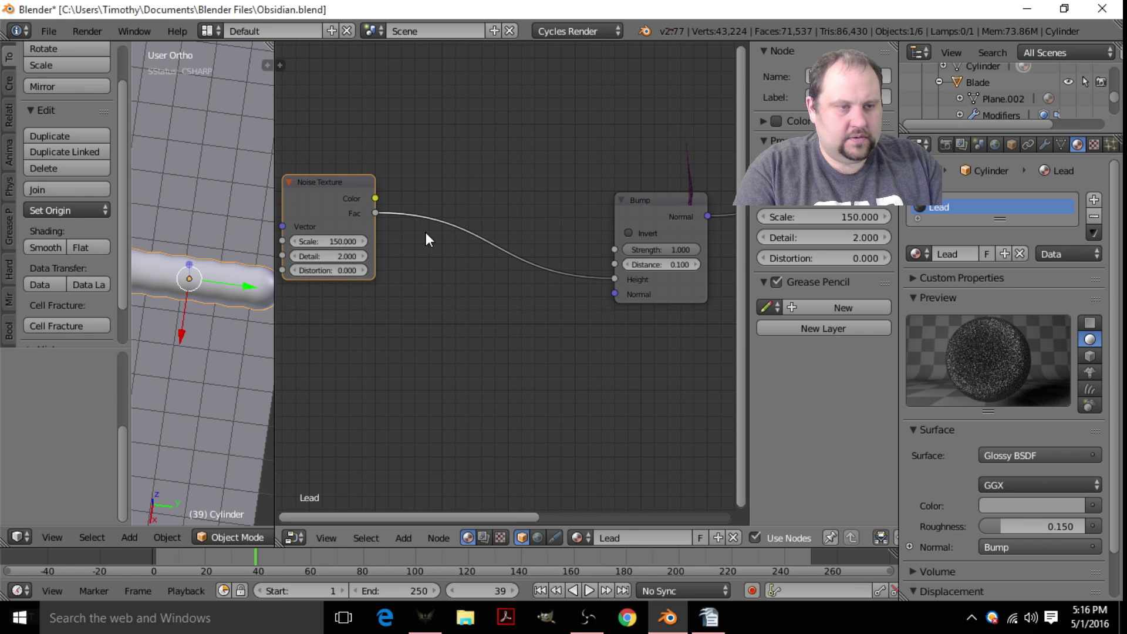
left_click(321, 240)
type("1")
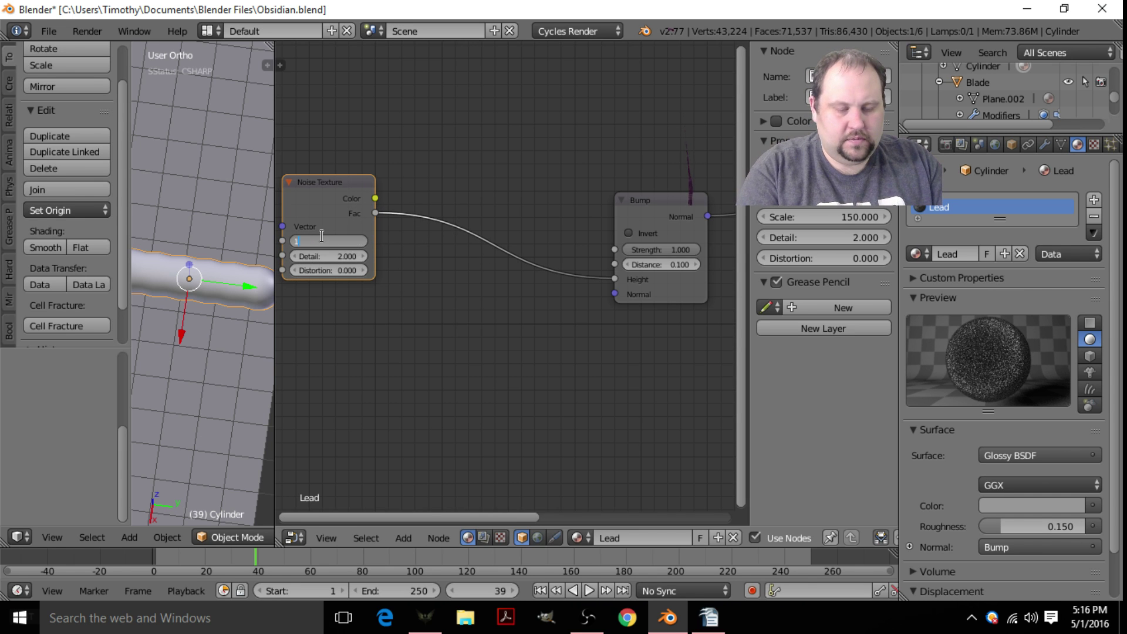
type("00")
key("Return")
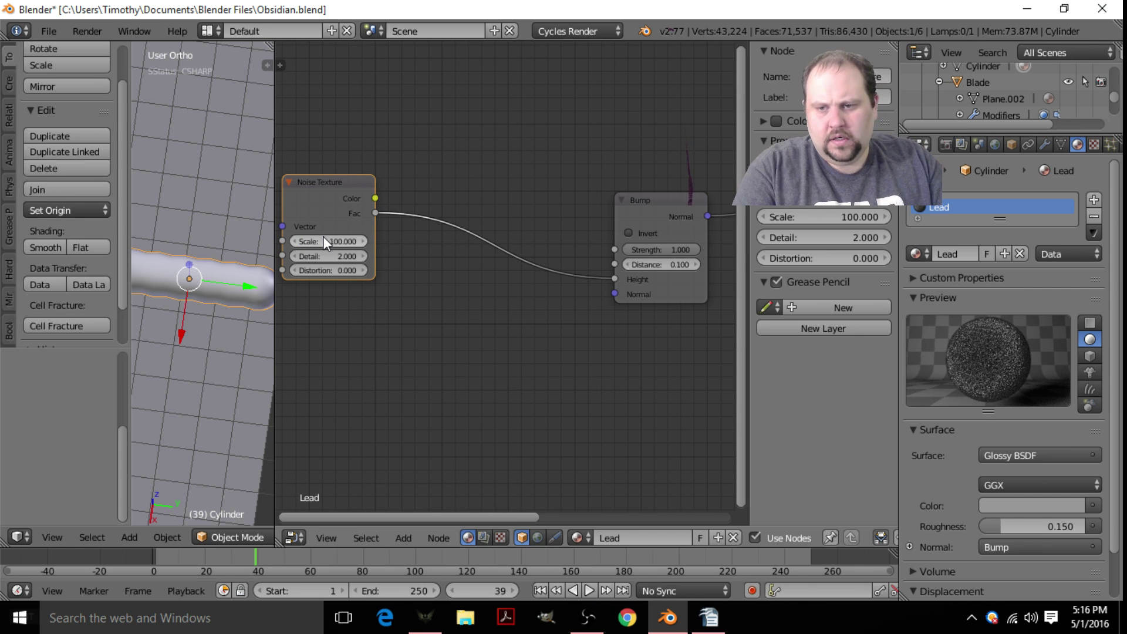
- Insert a Math node into the link between the Noise Texture and Bump nodes and set it to Multiply
middle_click_drag(444, 249, 476, 247)
key("shift+a")
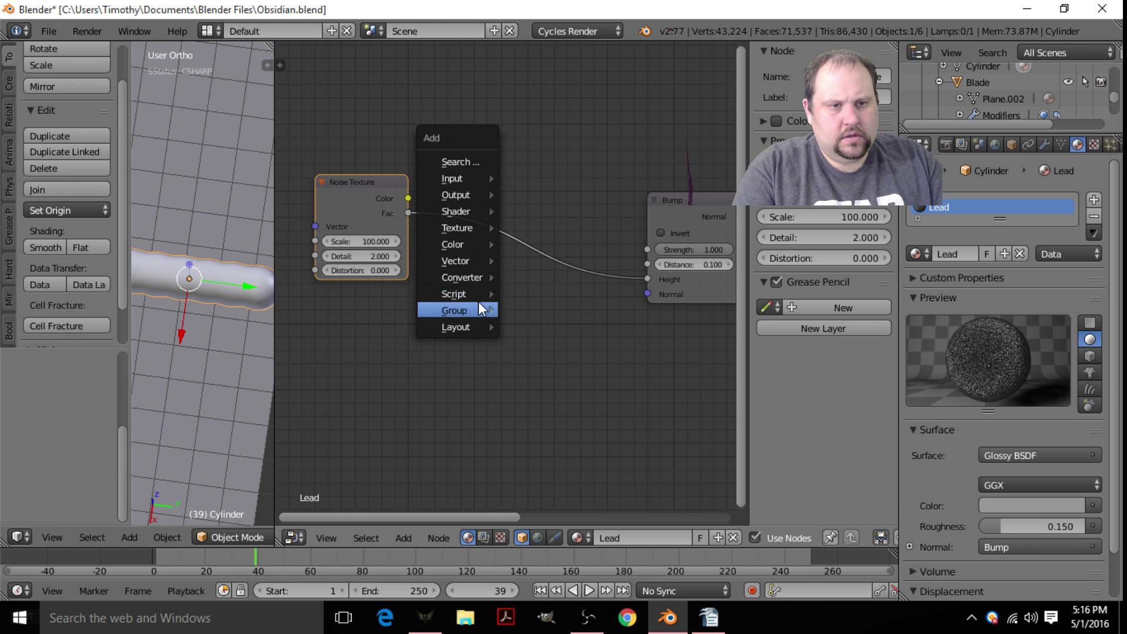
mouse_move(472, 279)
left_click(543, 284)
left_click(446, 153)
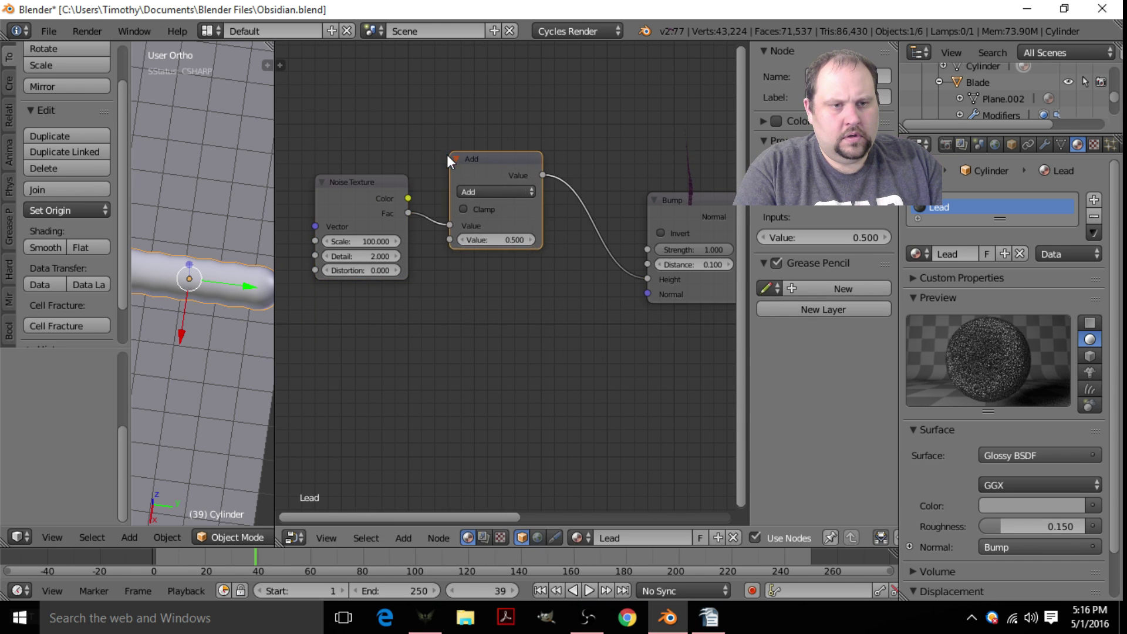
left_click(502, 192)
- Try 0.2 as the Multiply node's second value and settle on 0.05
left_click(497, 238)
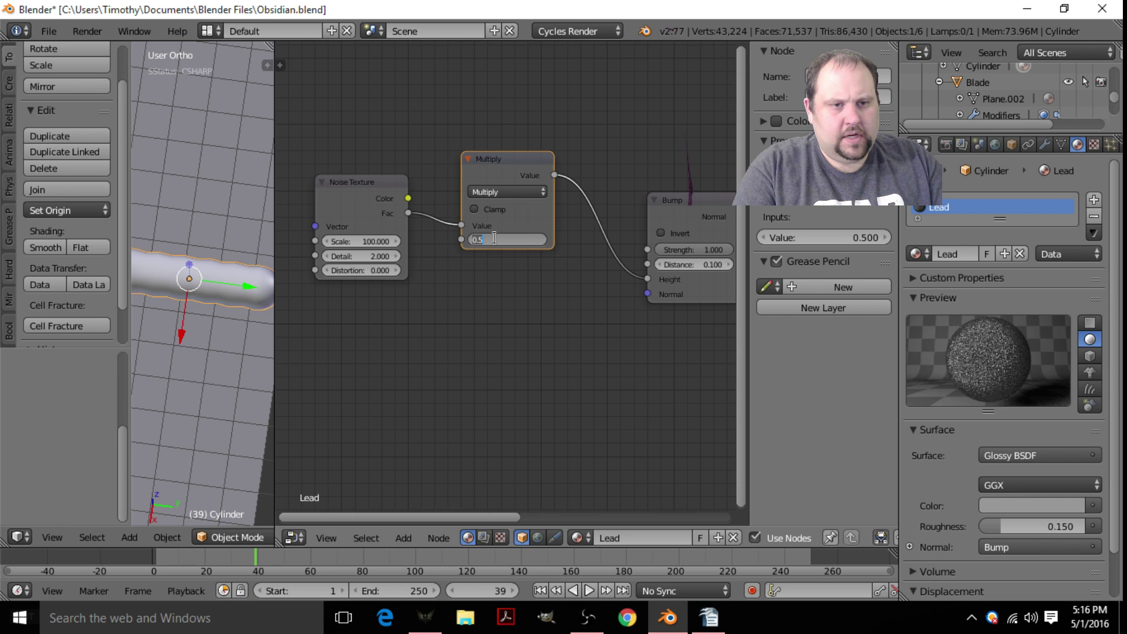
type(".2")
key("Return")
middle_click_drag(624, 310, 465, 345)
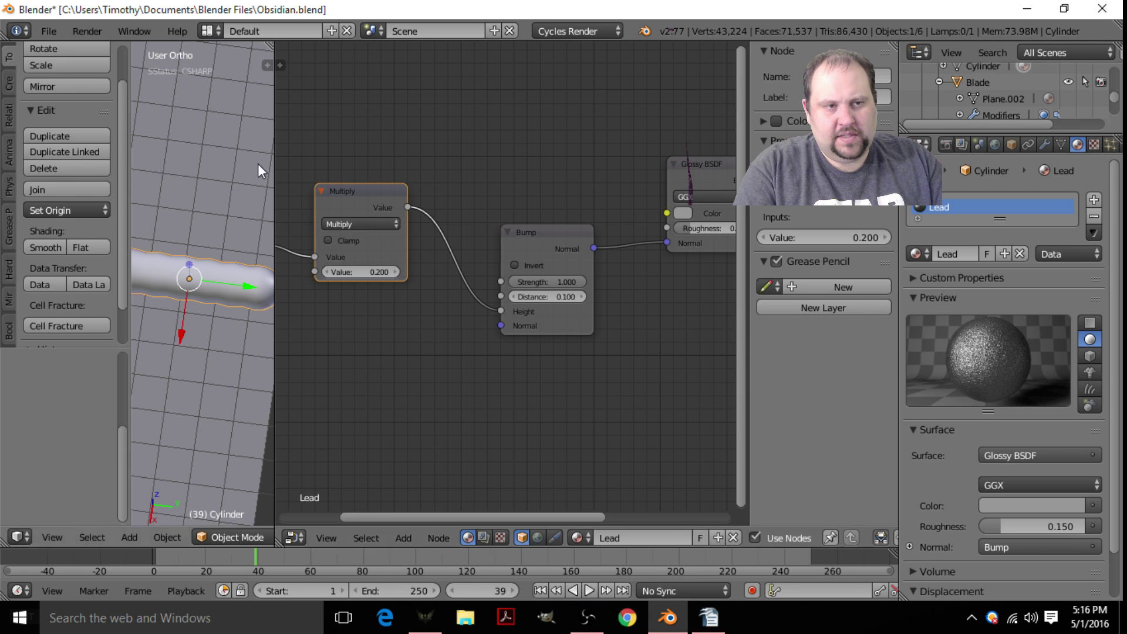
middle_click_drag(376, 276, 508, 286)
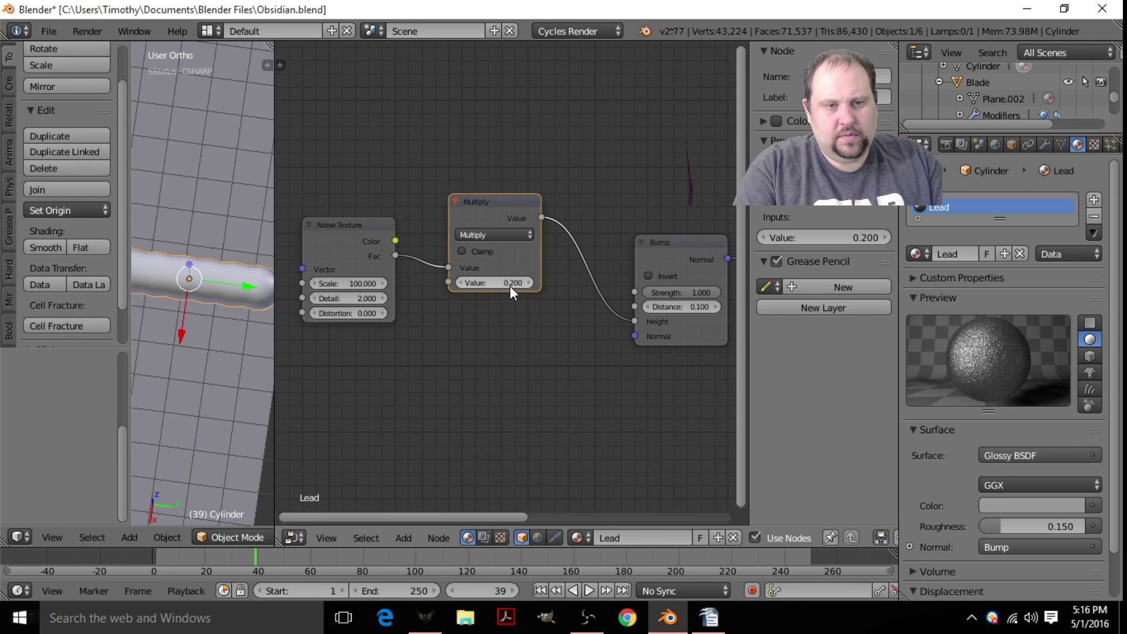
left_click(506, 286)
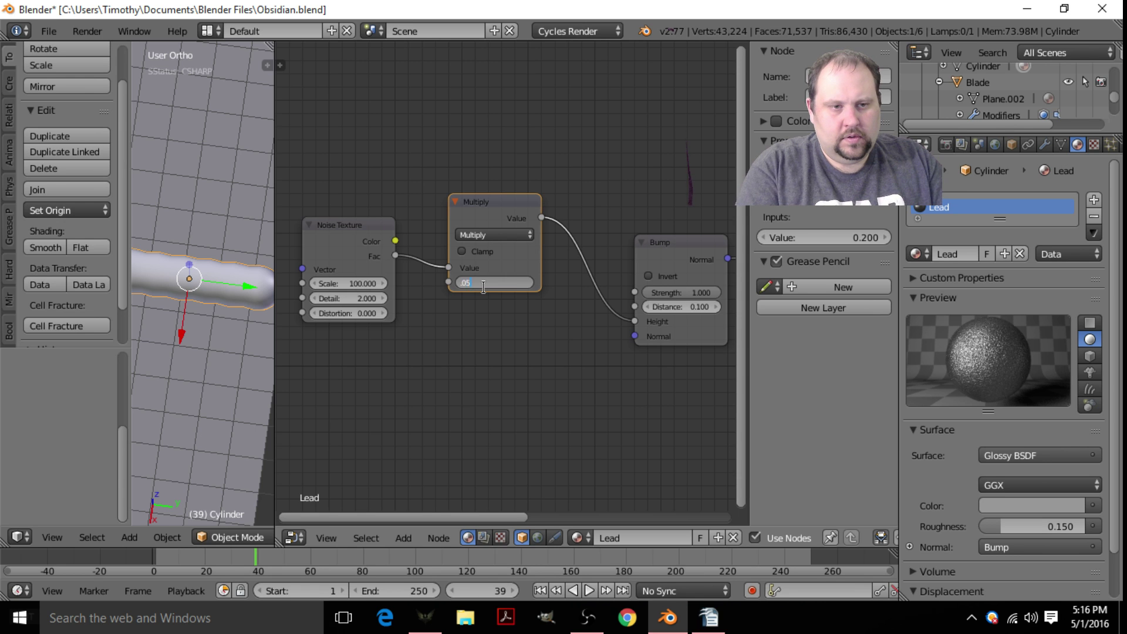
key("Return")
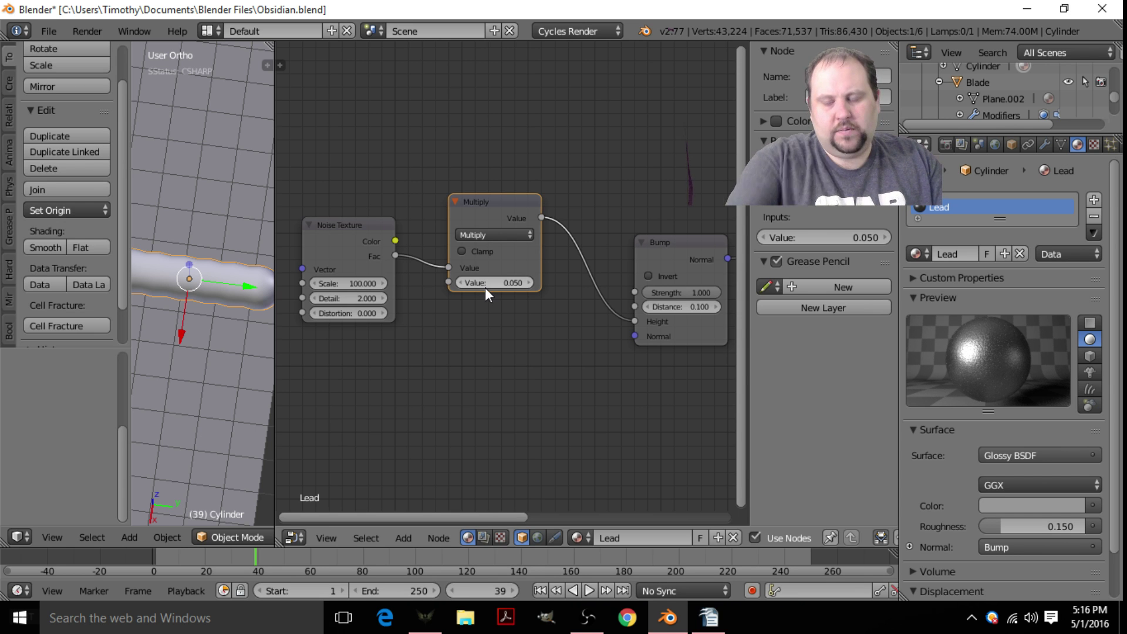
- Preview the material on the monkey head and add a Voronoi Texture node below the Noise Texture
left_click(1089, 372)
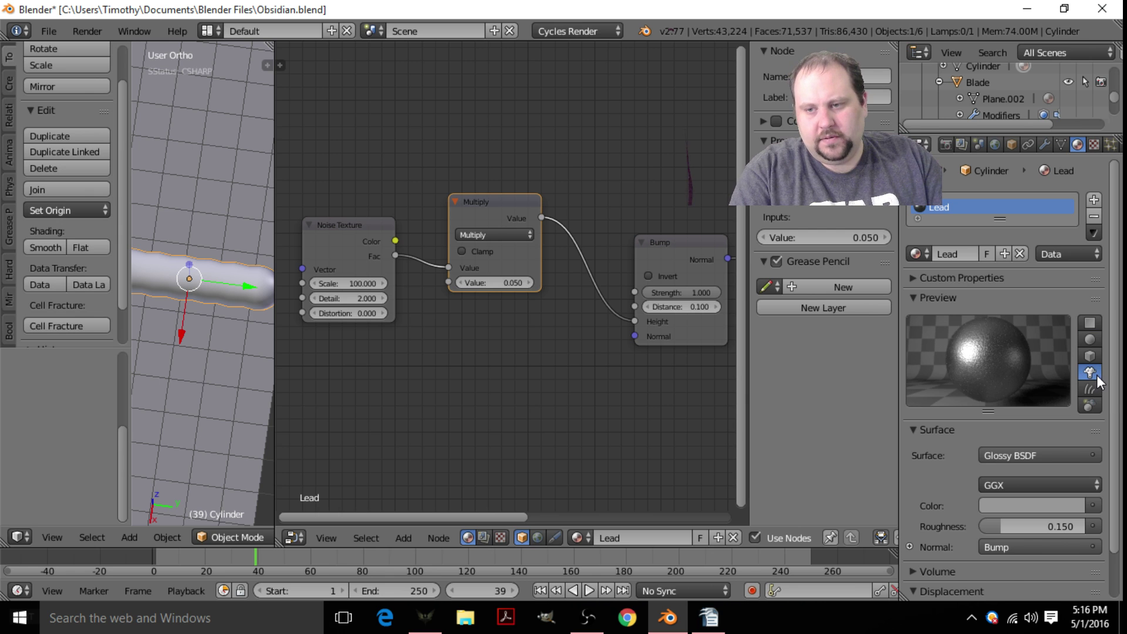
middle_click_drag(404, 307, 432, 158)
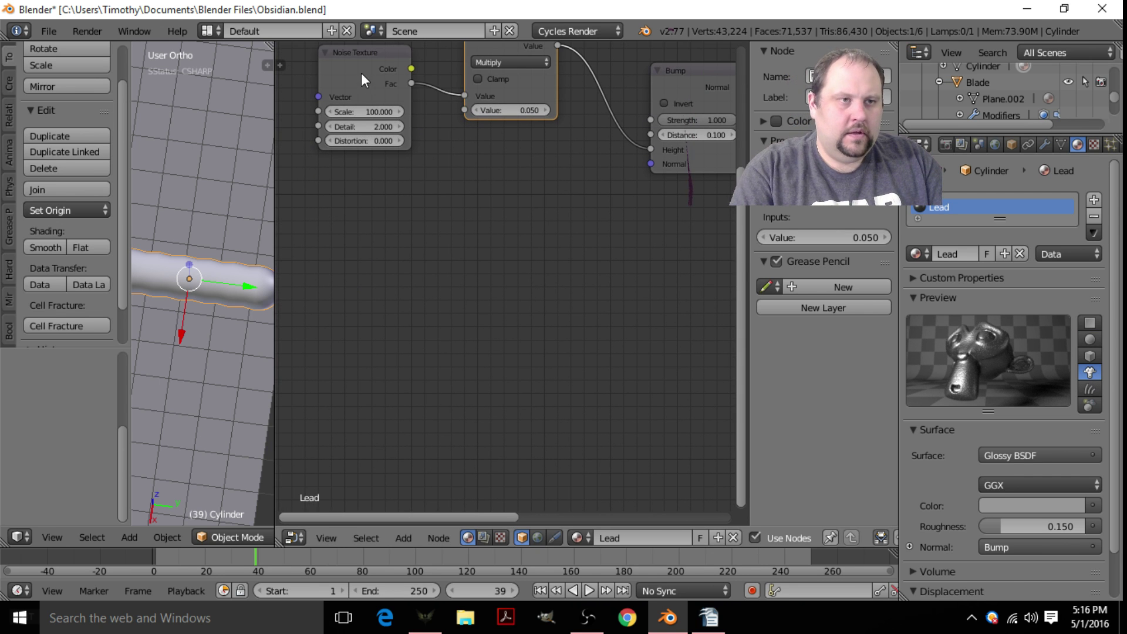
key("shift+a")
mouse_move(357, 160)
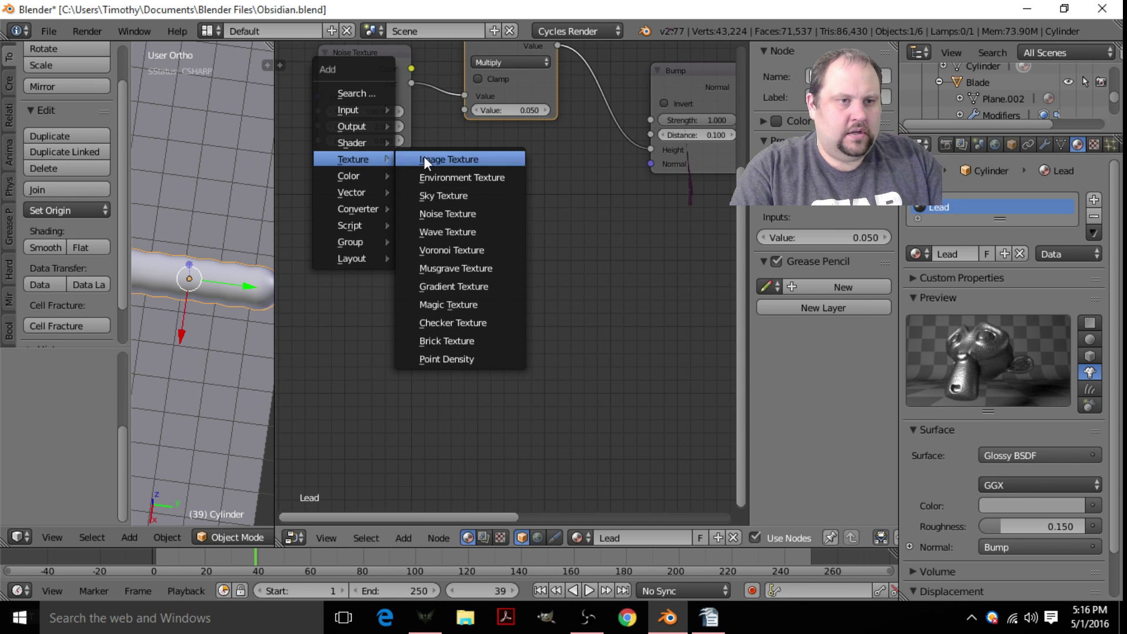
left_click(460, 246)
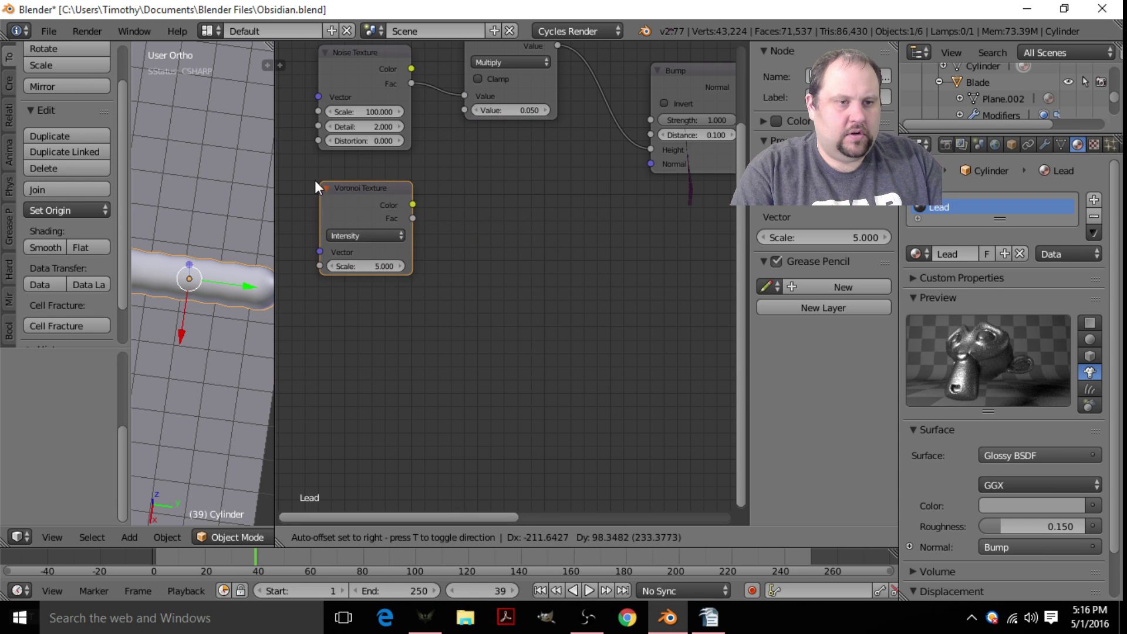
left_click(310, 184)
- Insert a duplicate of the Multiply node before the Bump node and link the Voronoi Texture's Fac output to its second value
left_click(541, 89)
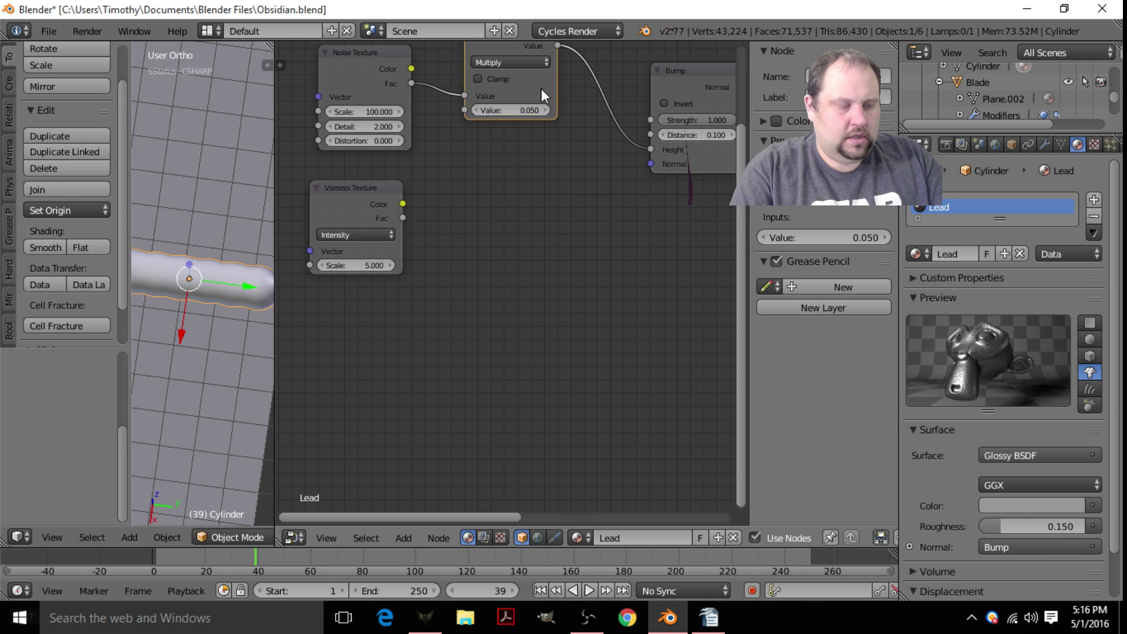
key("shift+d")
left_click(580, 133)
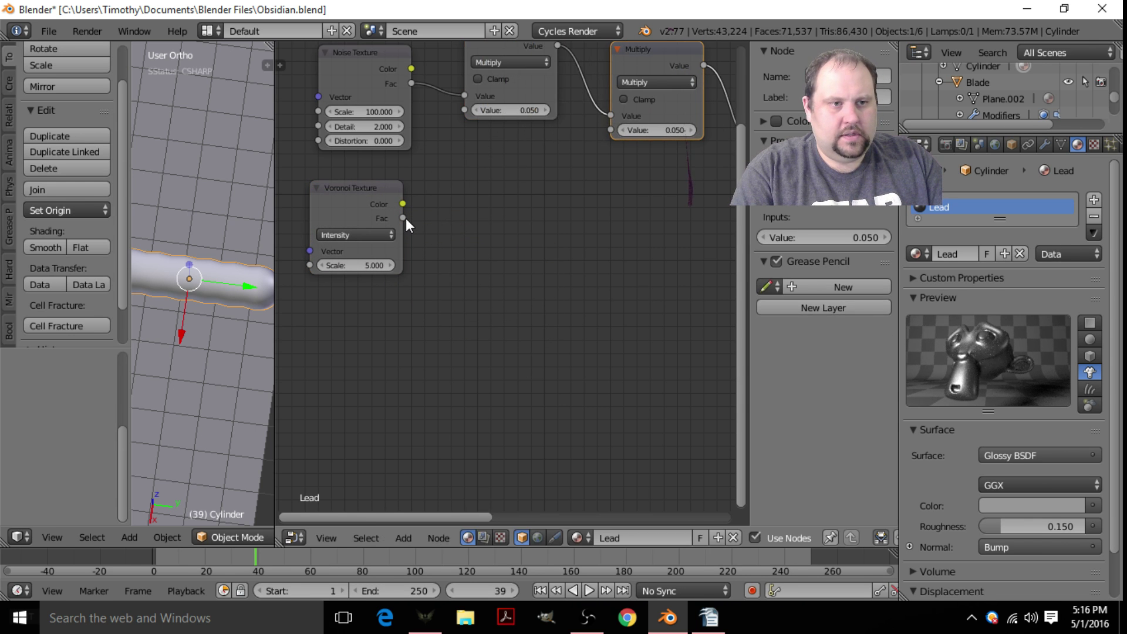
left_click_drag(403, 218, 617, 133)
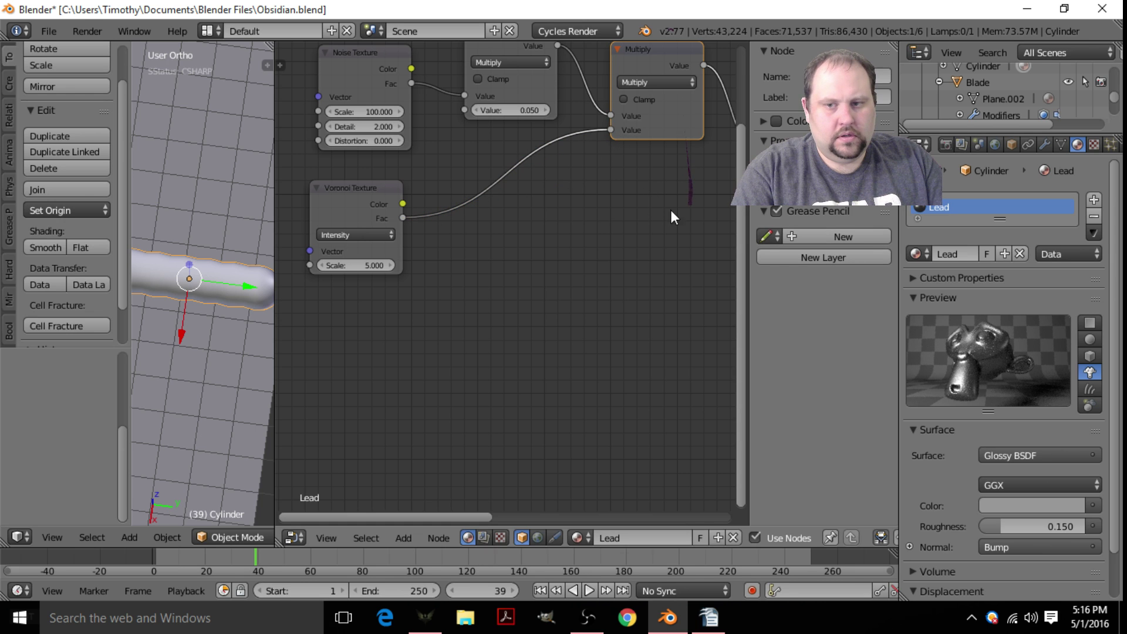
- Preview the material on a flat plane, try Cells coloring on the Voronoi Texture, and return it to Intensity
left_click(1089, 327)
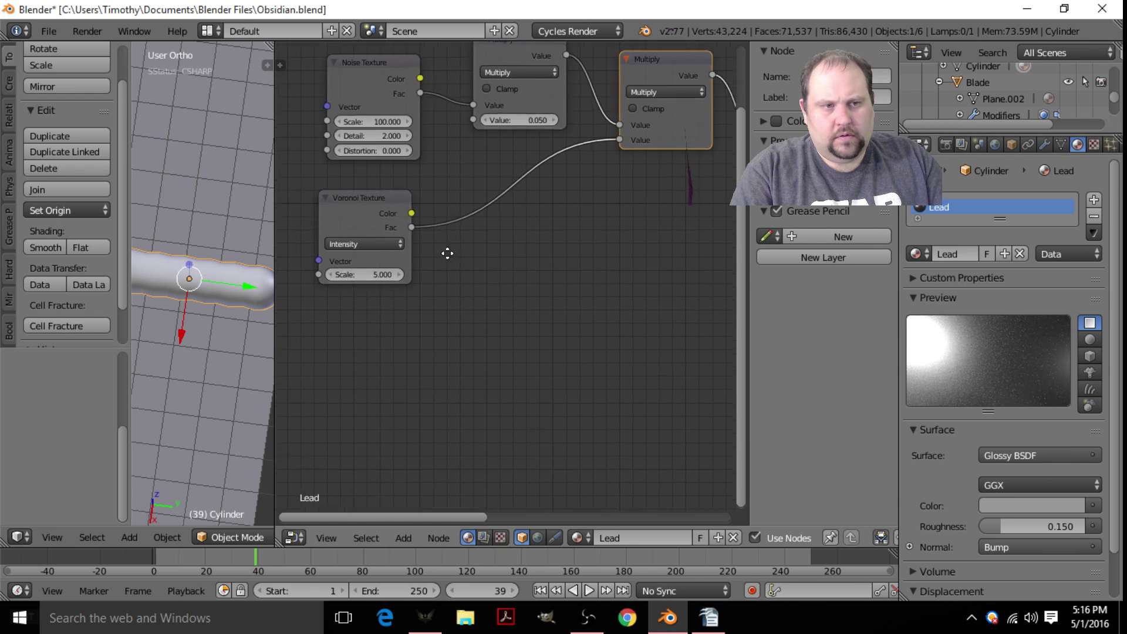
middle_click_drag(446, 252, 428, 302)
left_click(423, 293)
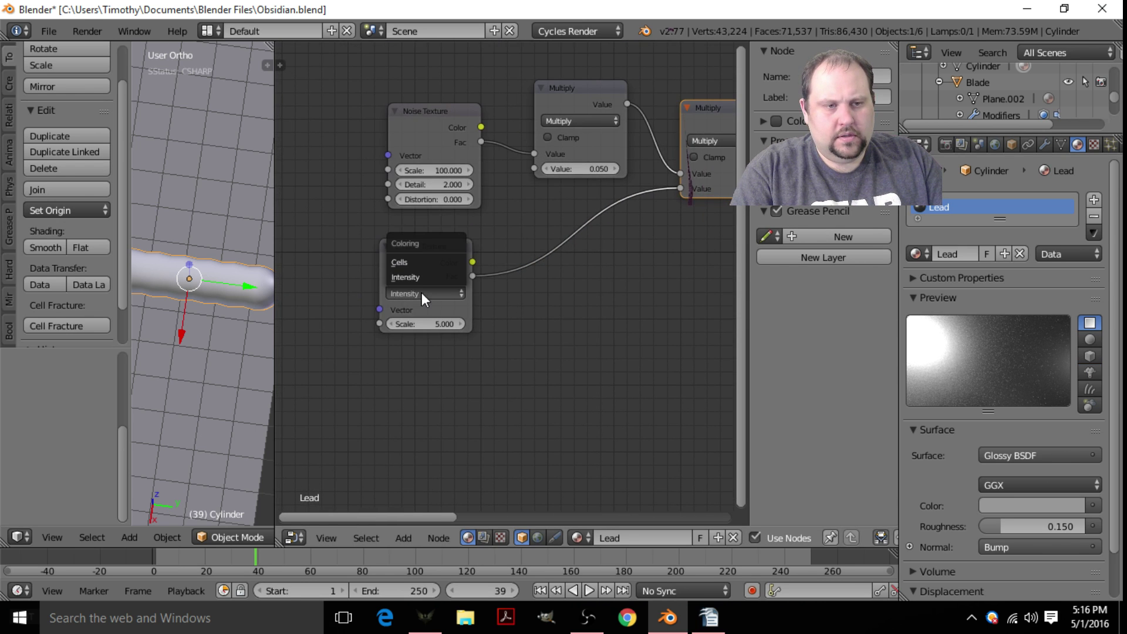
left_click(414, 262)
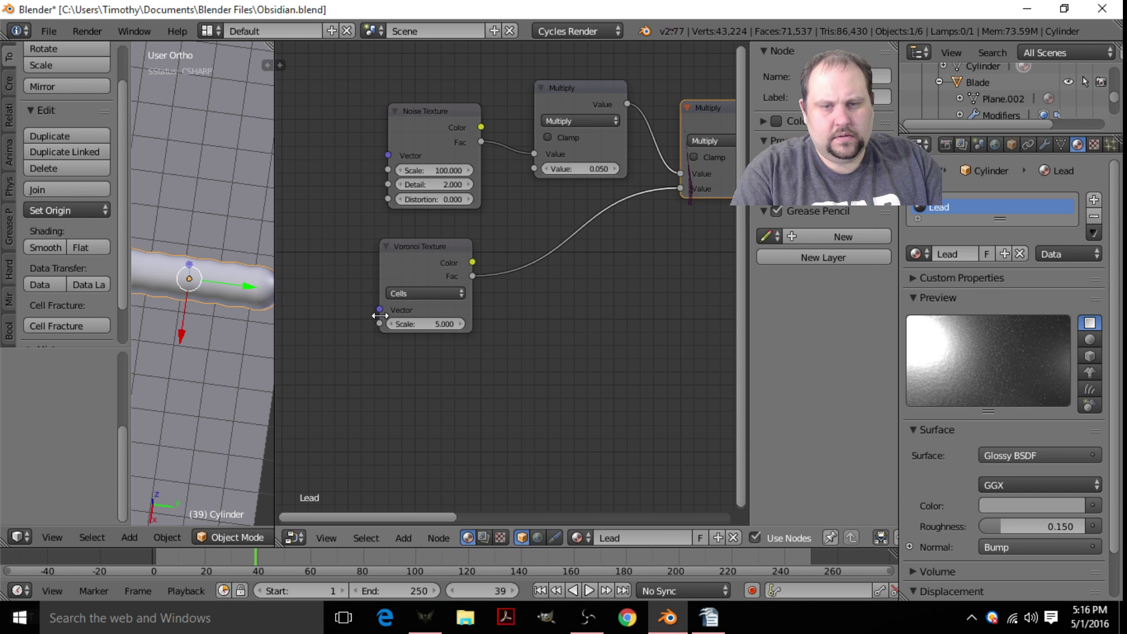
left_click(413, 277)
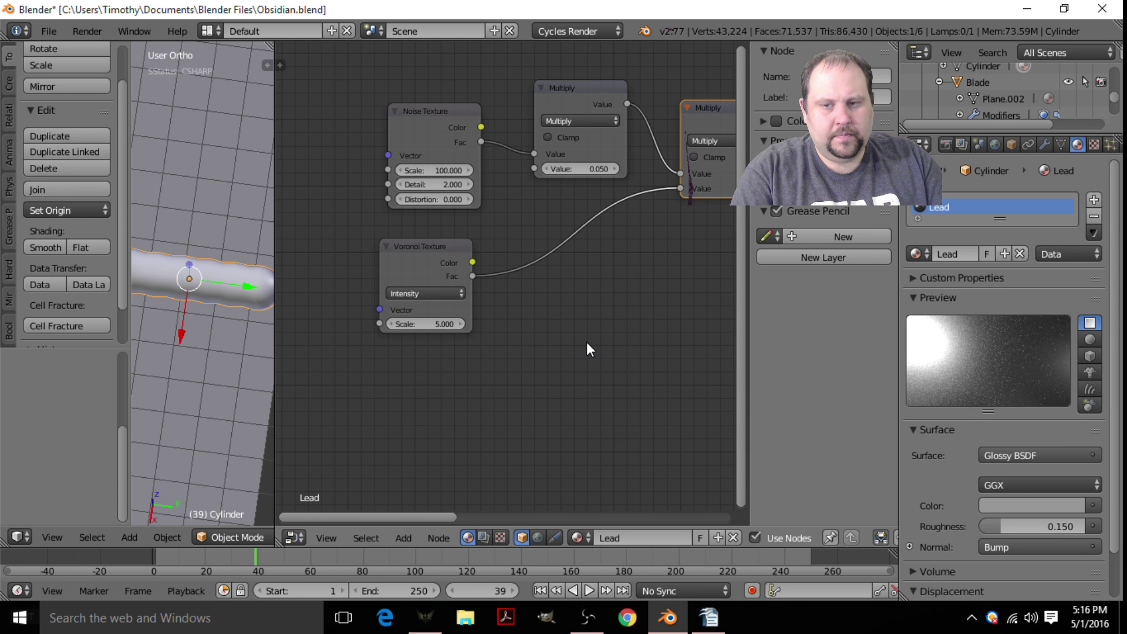
- Link the Voronoi Texture's Fac output directly to the Bump node's Height and preview the material on a cube
scroll(586, 341, "up", 1)
middle_click_drag(670, 306, 559, 348)
middle_click_drag(625, 252, 432, 305)
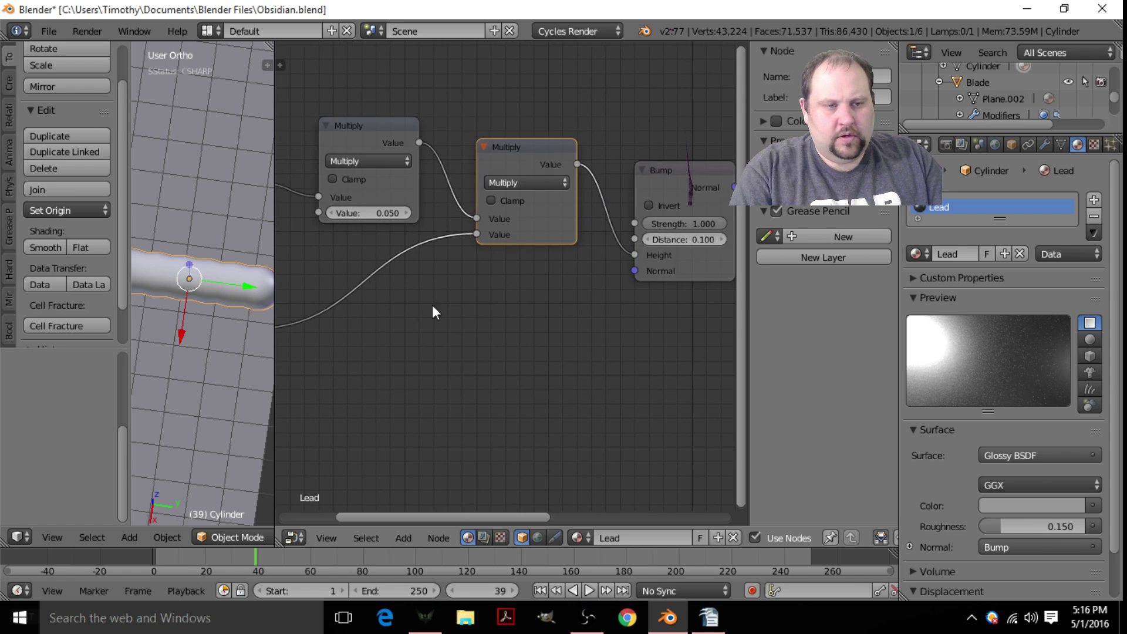
left_click_drag(317, 311, 698, 239)
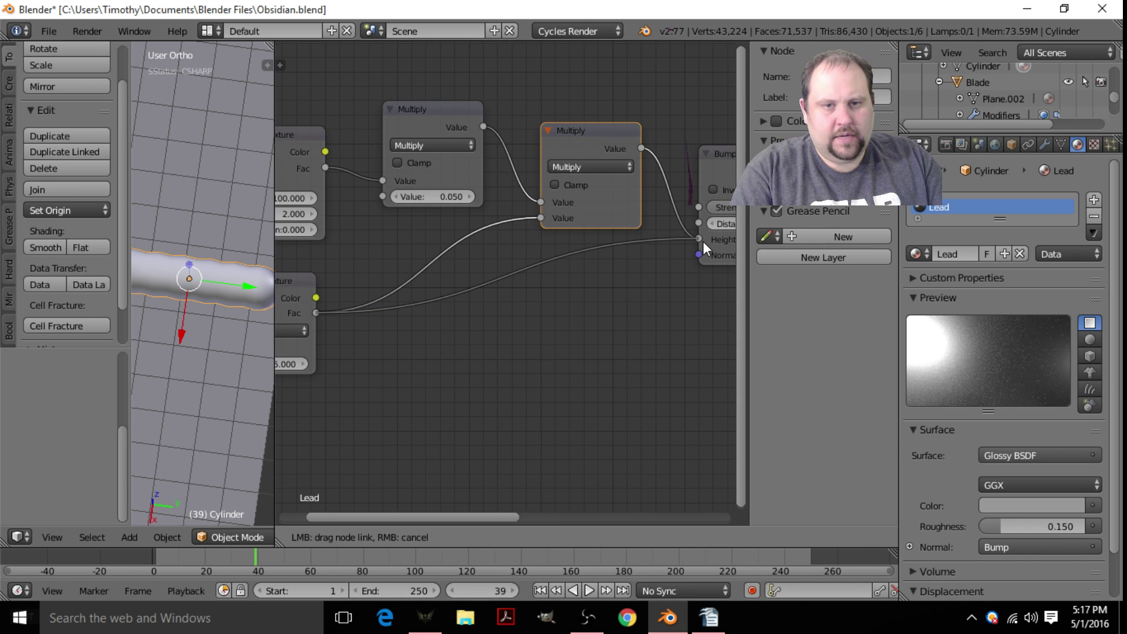
middle_click_drag(636, 352, 598, 335)
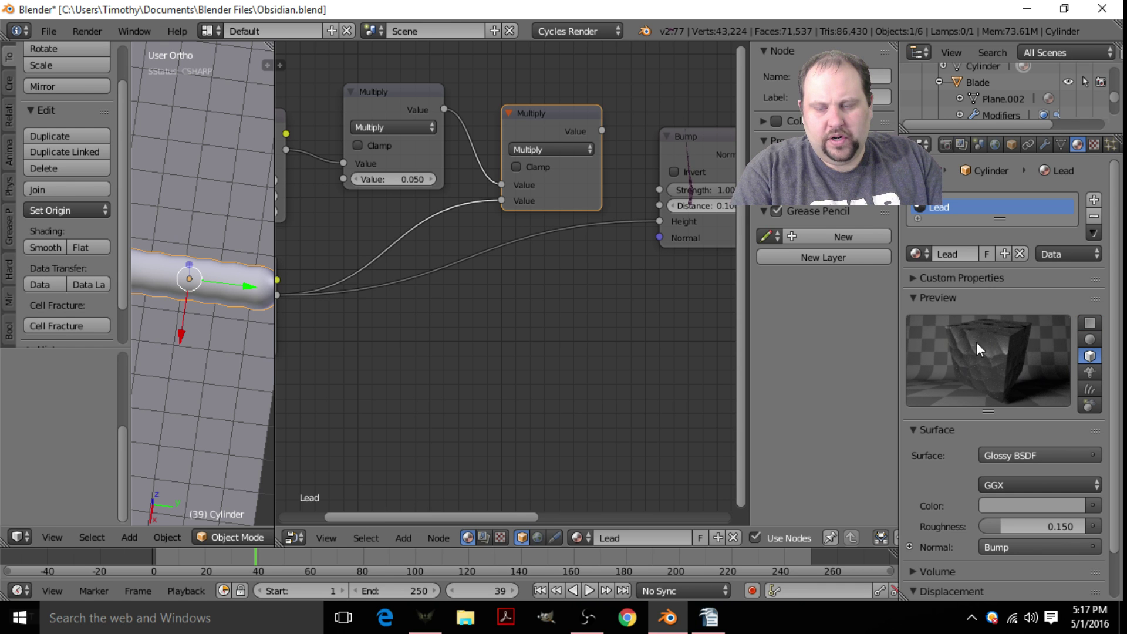
- Insert a ColorRamp between the Voronoi Texture and Bump nodes and move its white stop to position 0.155
middle_click_drag(442, 311, 671, 291)
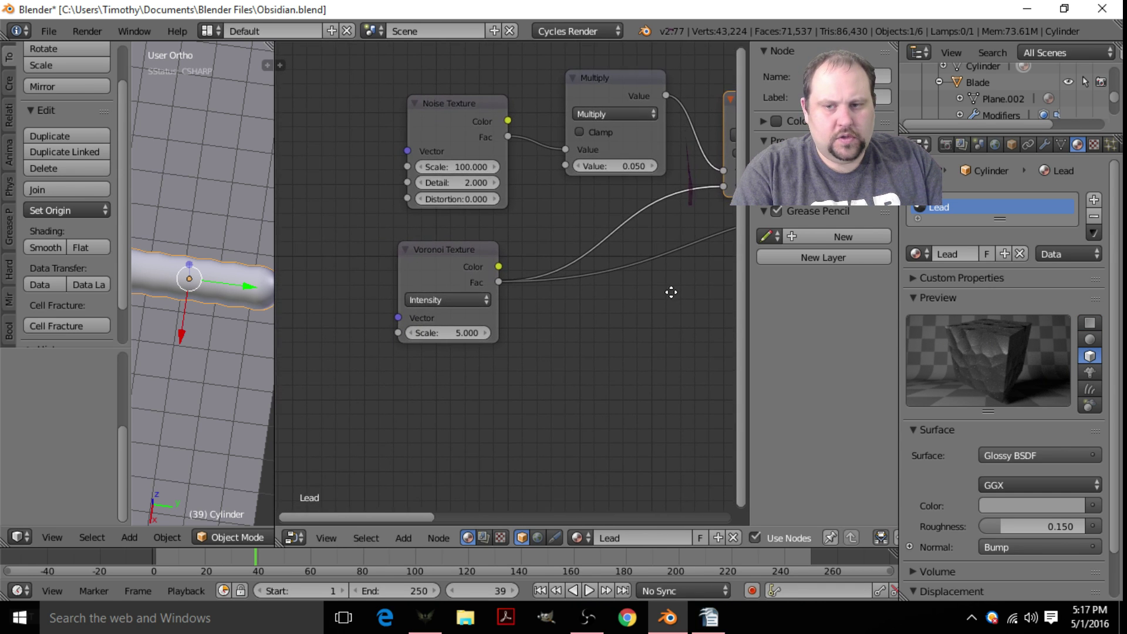
key("shift+a")
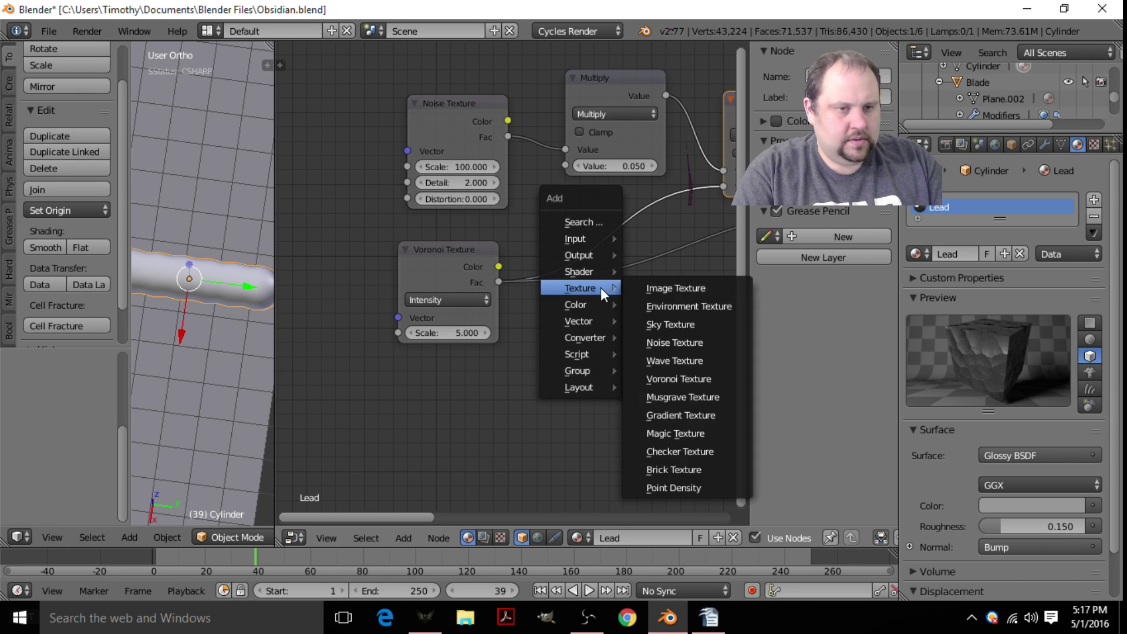
mouse_move(593, 335)
left_click(660, 354)
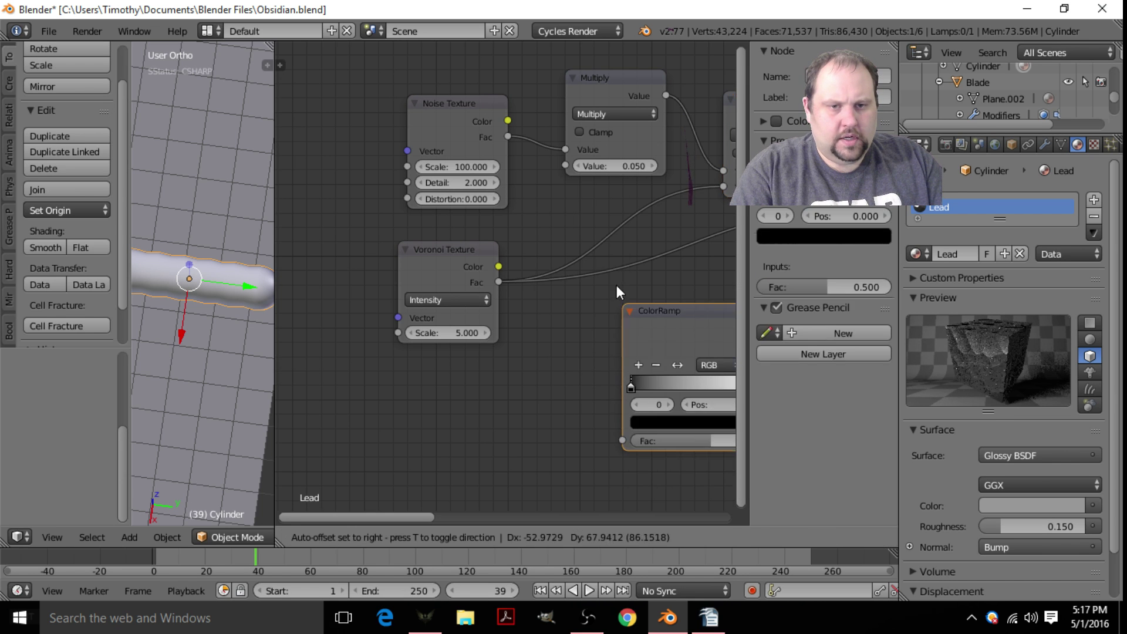
left_click(621, 289)
middle_click_drag(621, 289, 459, 271)
left_click_drag(625, 325, 492, 326)
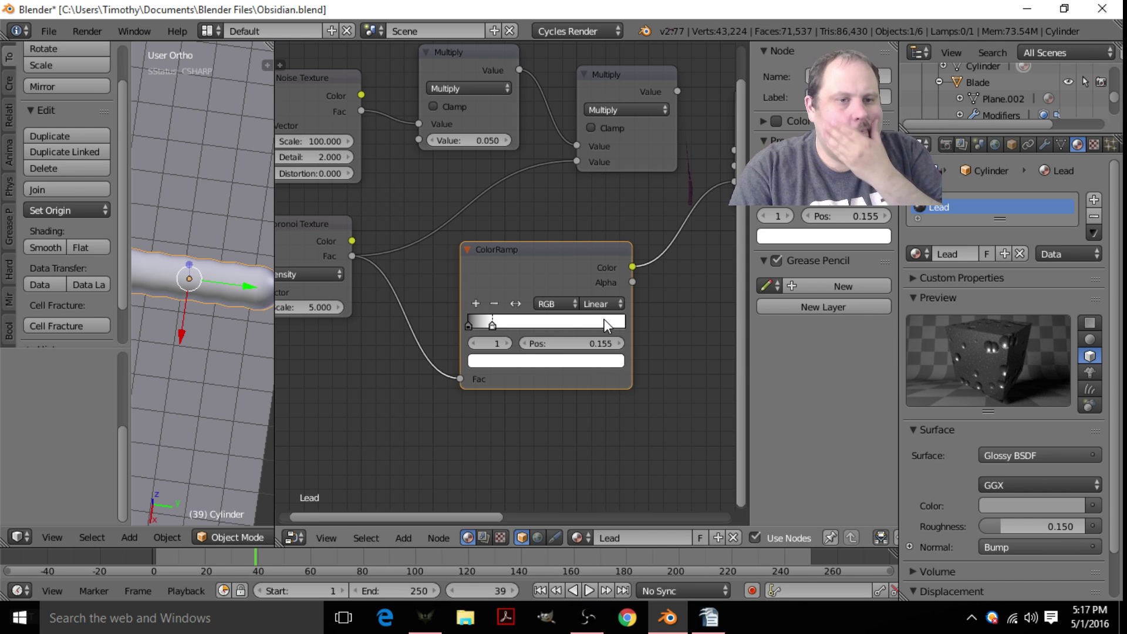
- Link the ColorRamp's Color to the second Multiply node's lower value and that node's output to the Bump node's Height
middle_click_drag(584, 266, 461, 272)
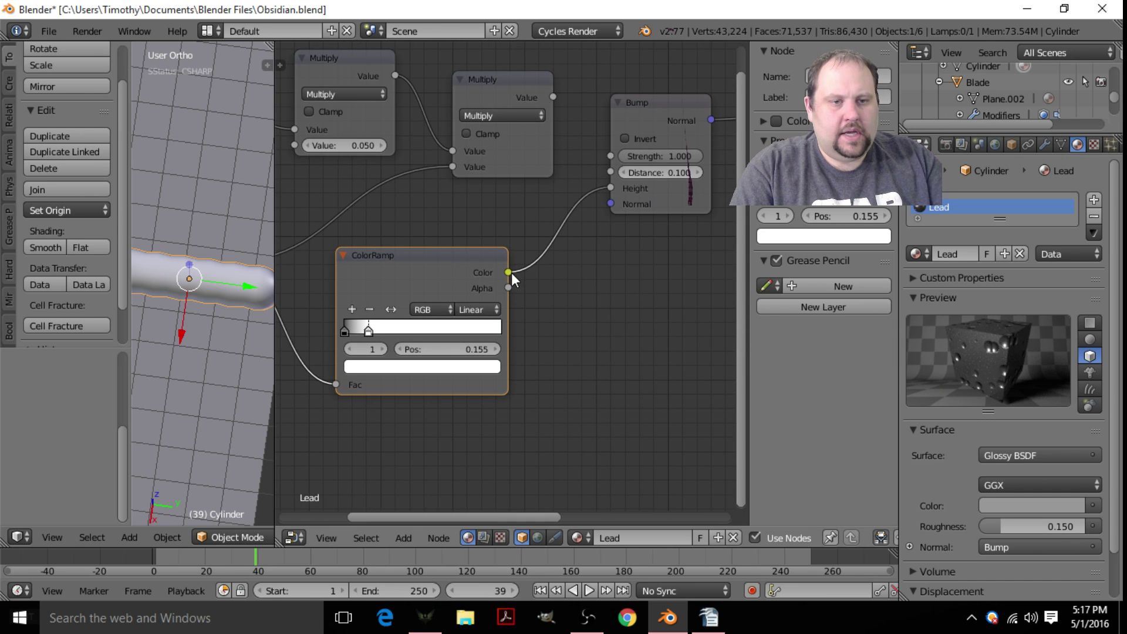
left_click_drag(509, 273, 455, 167)
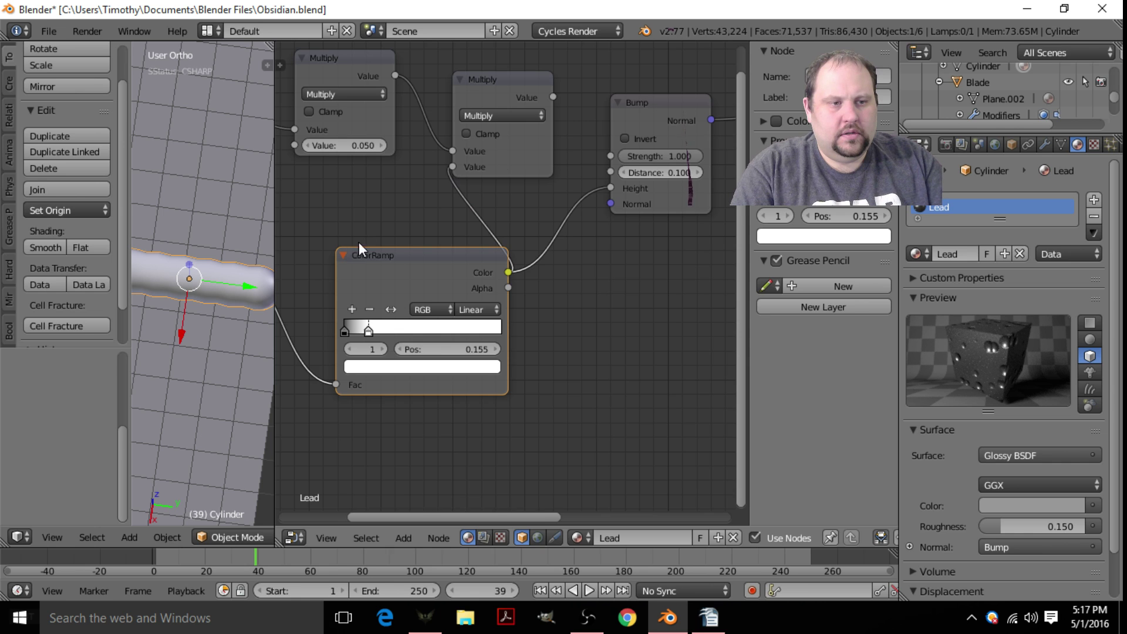
scroll(379, 264, "left", 5, "ctrl")
left_click_drag(352, 268, 528, 199)
left_click_drag(675, 102, 734, 205)
middle_click_drag(722, 229, 534, 242)
- Change the Math node feeding the Bump node to Add and compare the material preview on a sphere and a cube
left_click(452, 136)
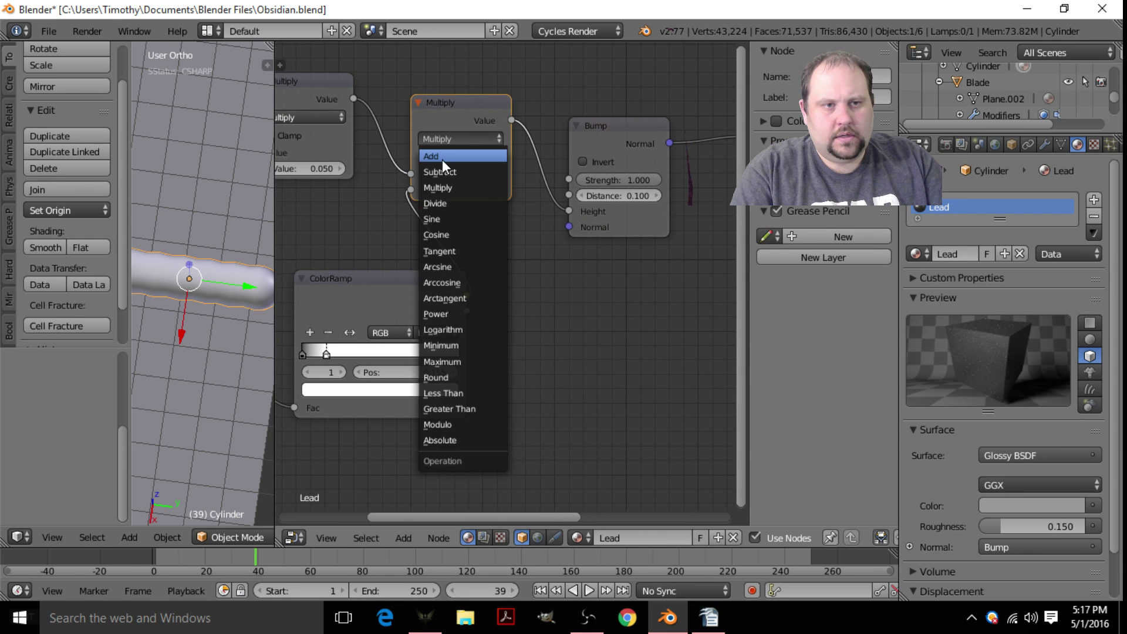
left_click(442, 159)
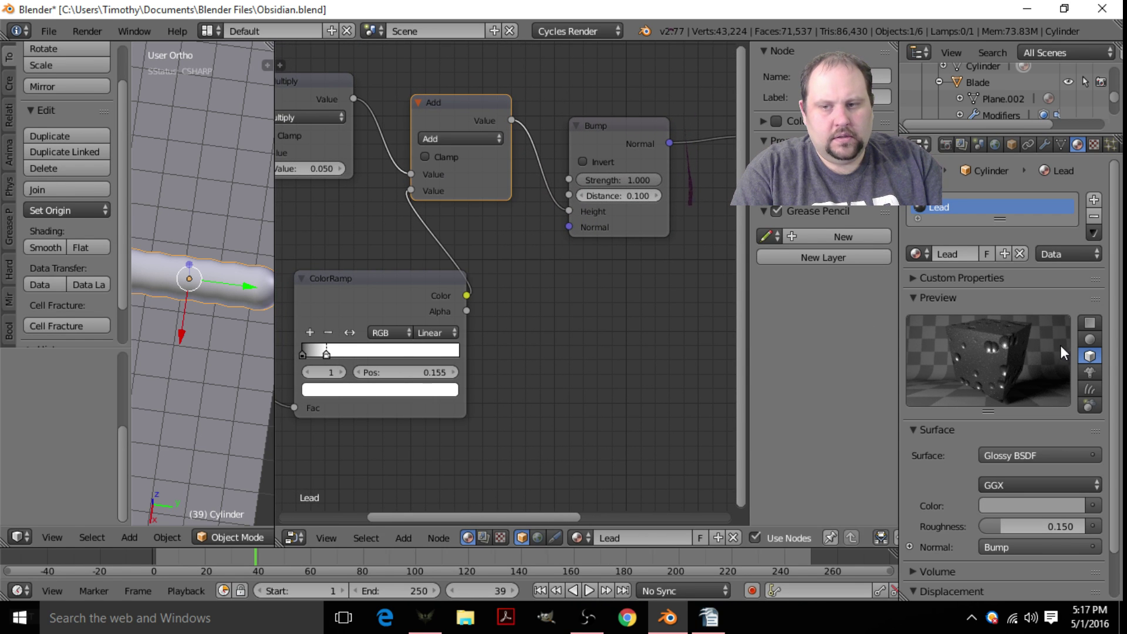
left_click(1090, 340)
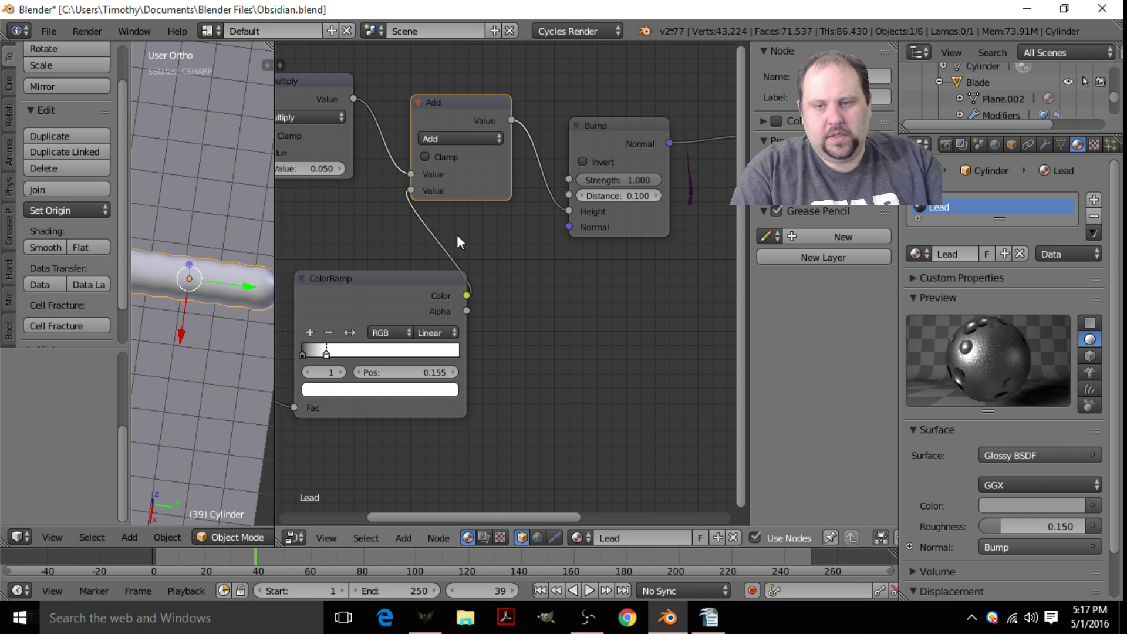
left_click(1089, 355)
- Move the Voronoi Texture and ColorRamp nodes together farther away from the Add node to make room between them
middle_click_drag(324, 318, 538, 274)
left_click(430, 217)
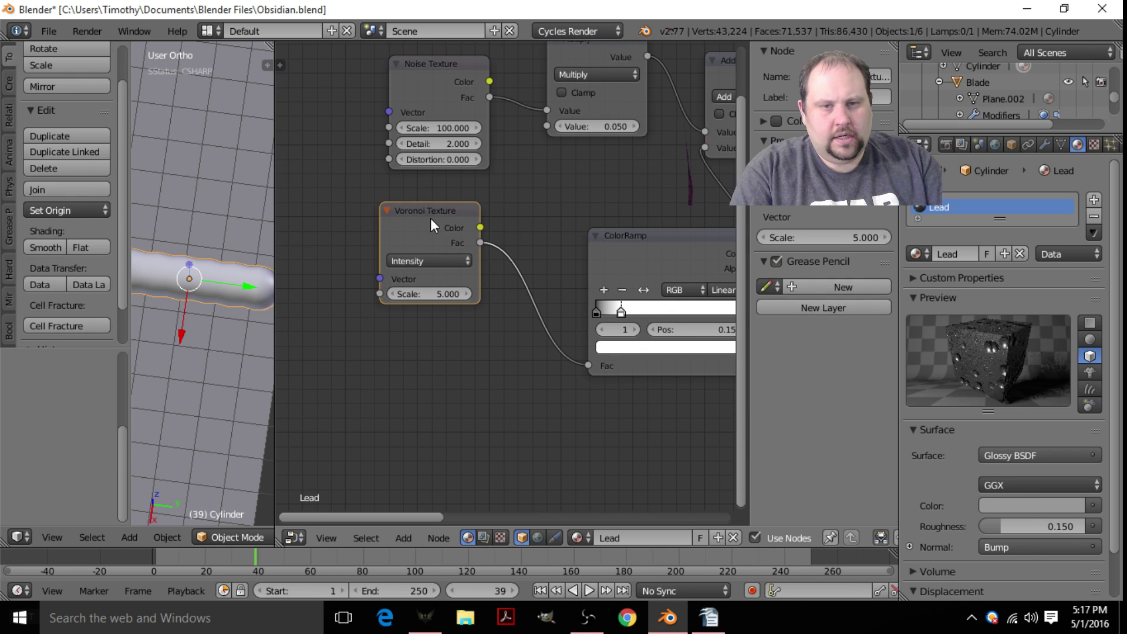
left_click(660, 256, "shift")
key("g")
left_click(366, 295)
- Insert a duplicate Multiply node between the ColorRamp and Add nodes, set its value to 0.2, and preview the material on a sphere
left_click(608, 83)
key("shift+d")
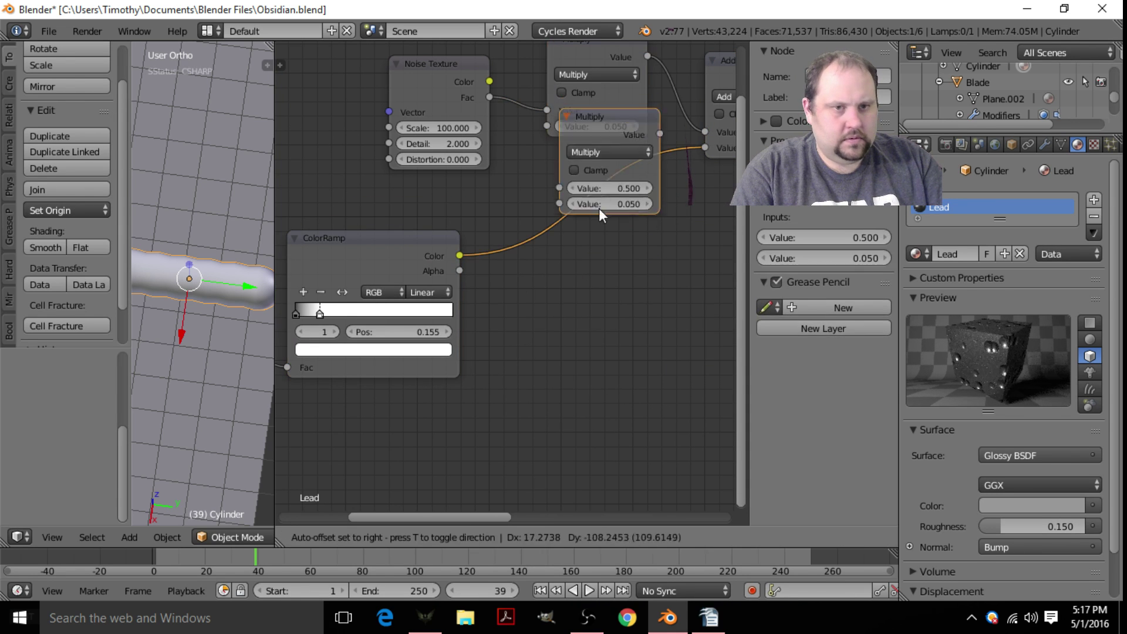
left_click(607, 214)
key("BackSpace")
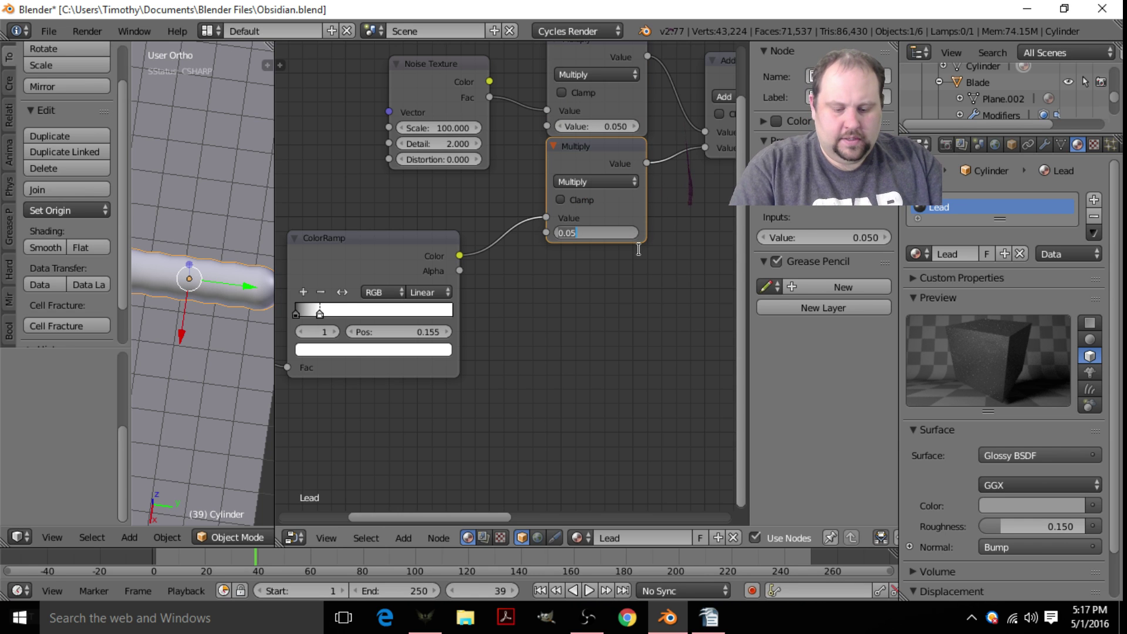
type(".2")
key("Return")
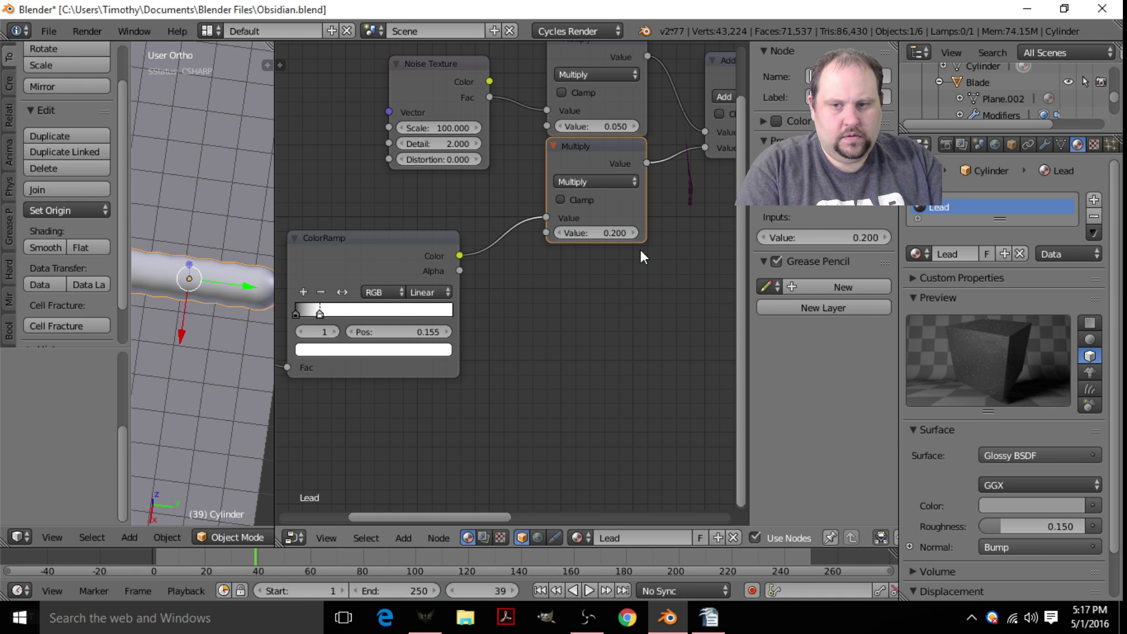
left_click(1088, 372)
left_click(1091, 336)
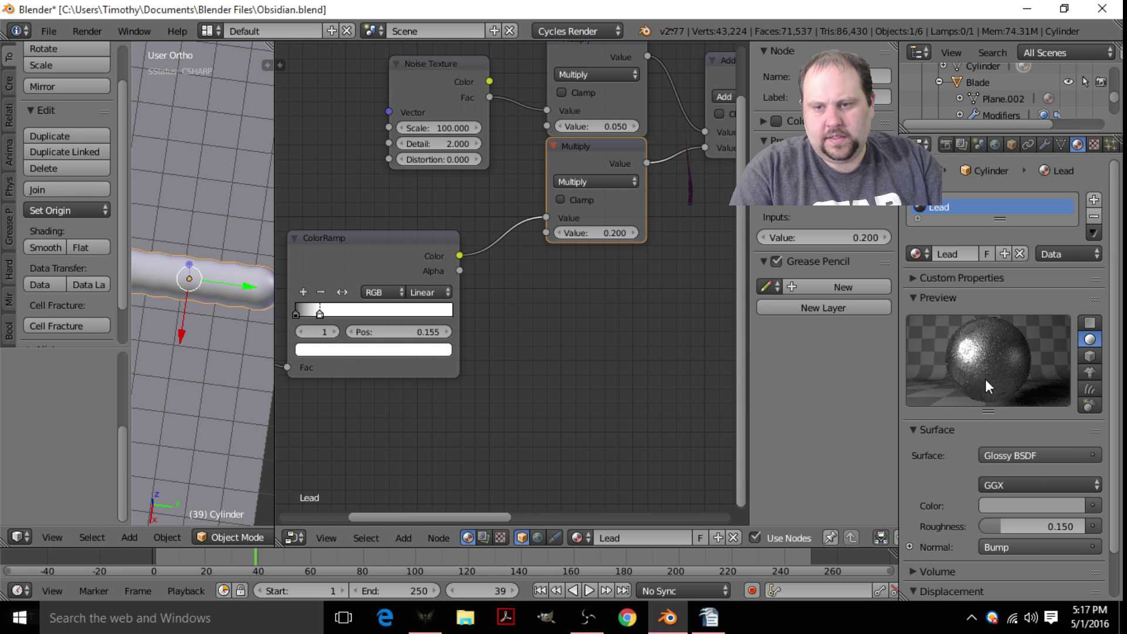
- Try a Voronoi Texture scale of about 15 and settle on 25
middle_click_drag(624, 346, 543, 306)
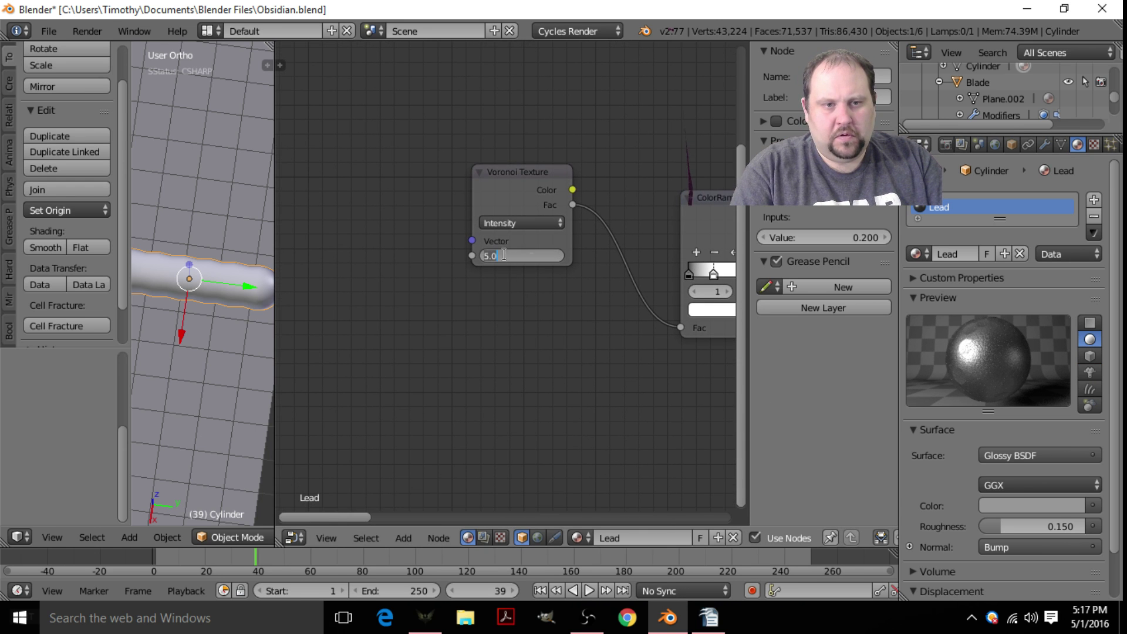
type("15")
key("Return")
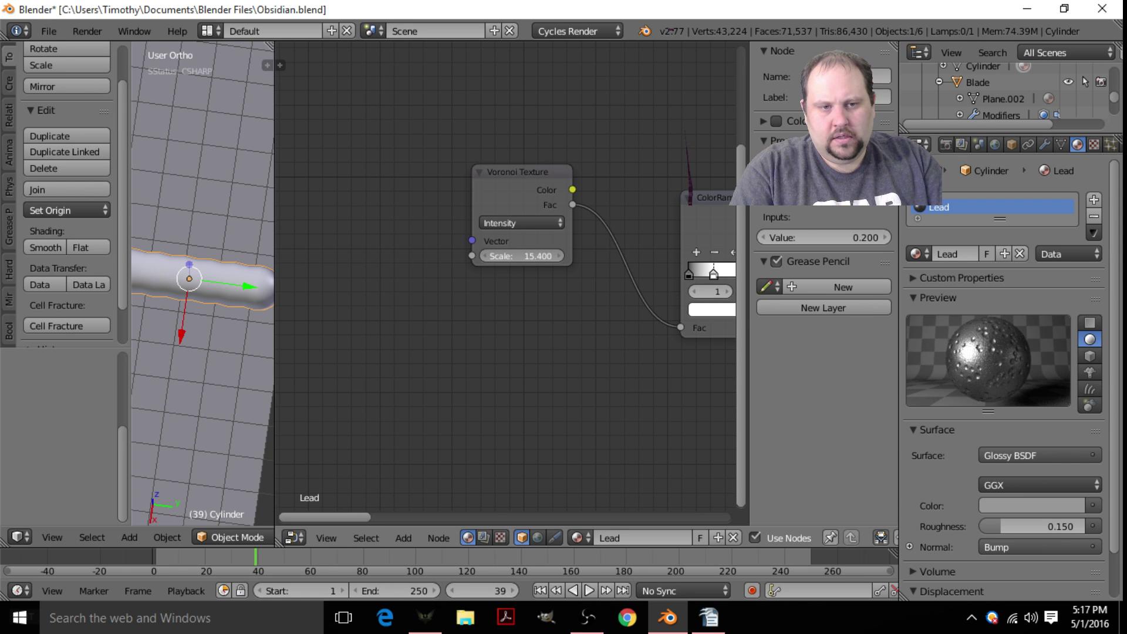
left_click(503, 256)
type("25")
key("Return")
- Enlarge the 3D viewport to inspect the handle in Rendered shading and hide the Node Editor's properties region
middle_click_drag(548, 288, 442, 324)
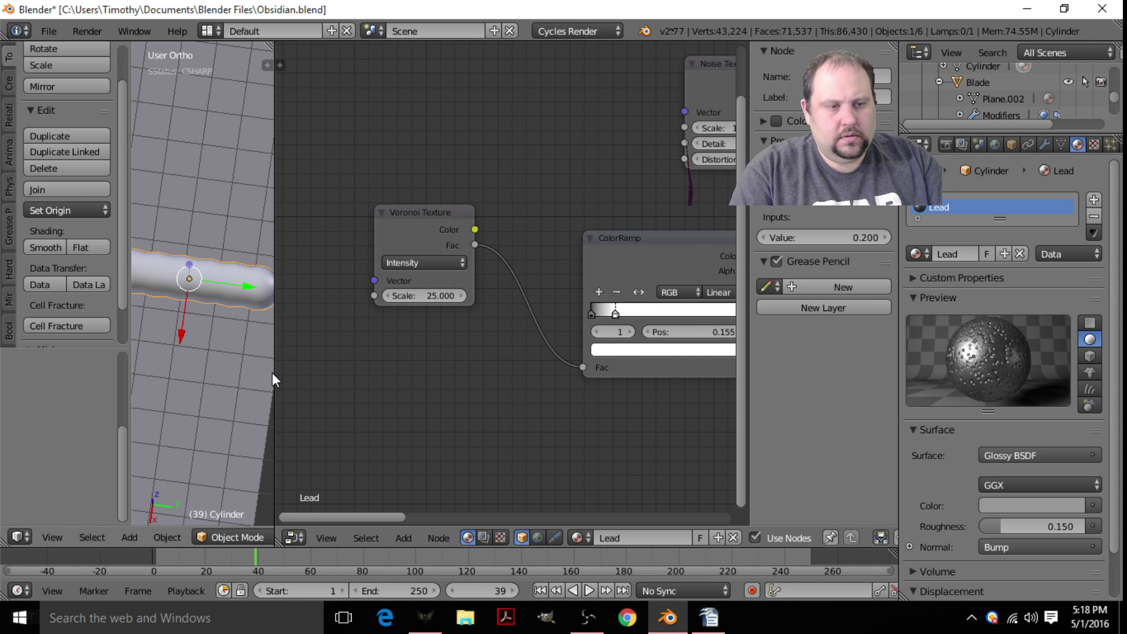
left_click_drag(272, 372, 674, 342)
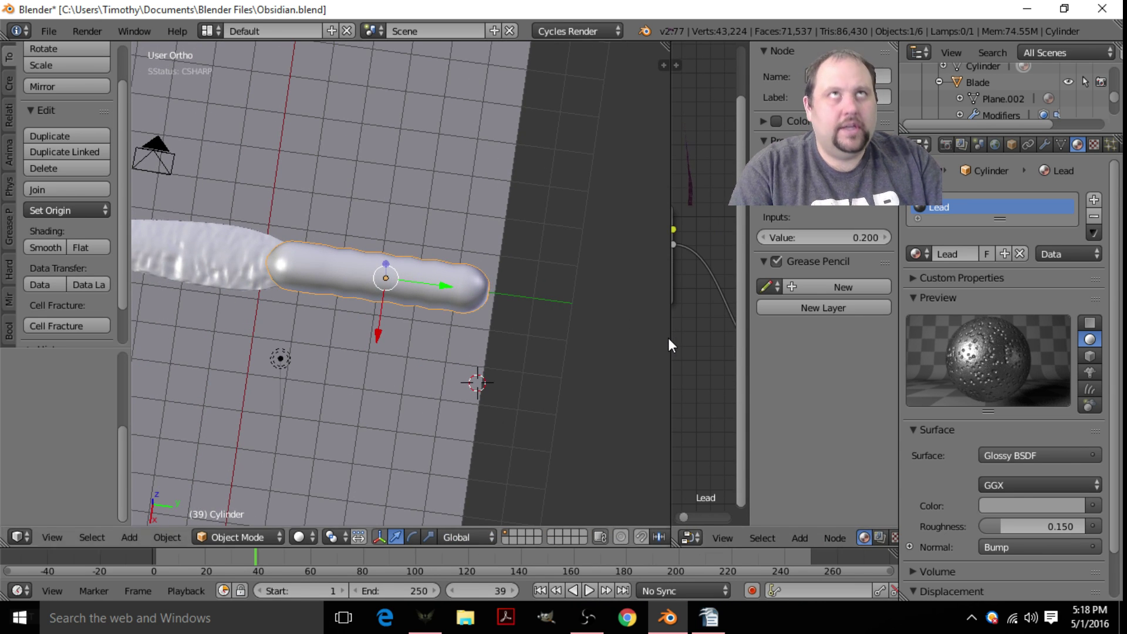
left_click(299, 536)
left_click(326, 423)
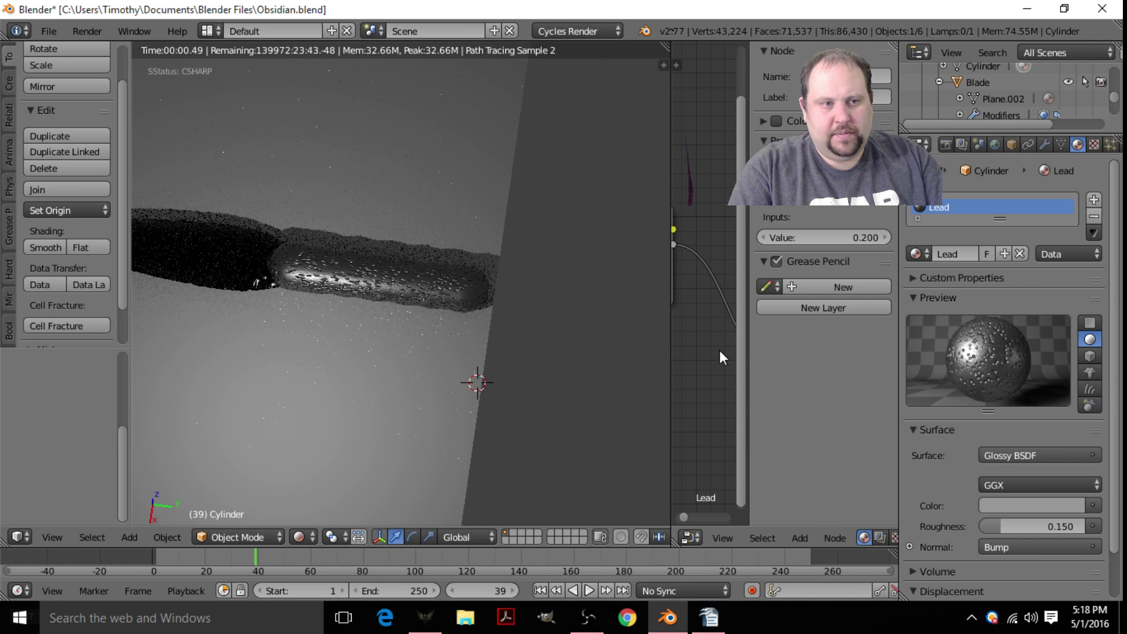
mouse_move(430, 335)
middle_mouse_down()
mouse_move(480, 385)
mouse_move(420, 333)
middle_mouse_up()
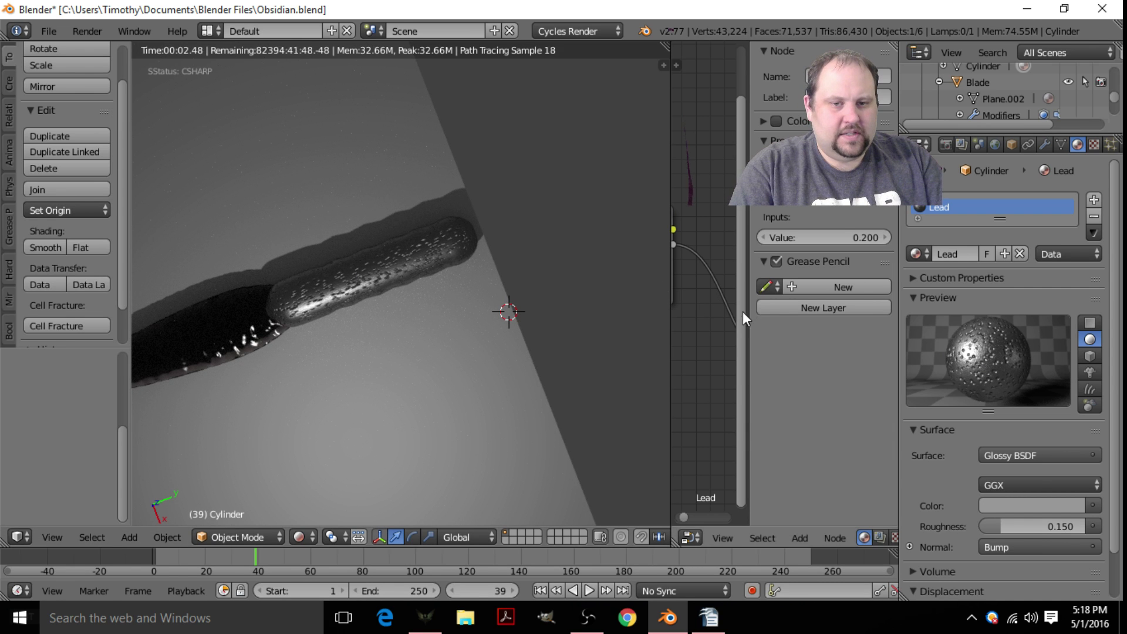
left_click_drag(751, 316, 891, 317)
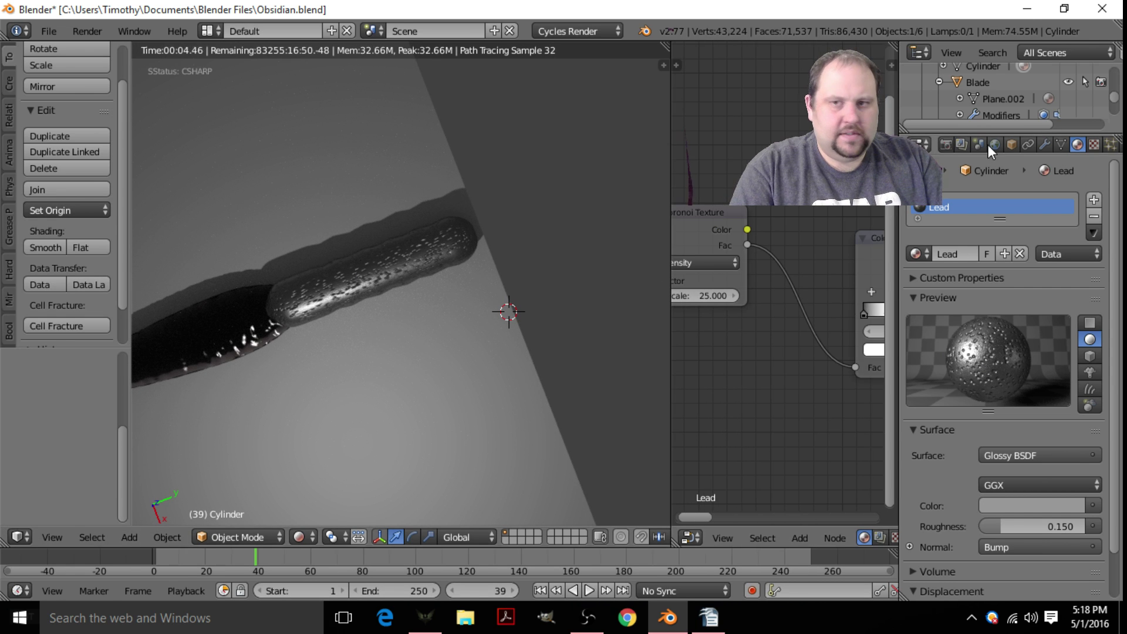
- Open the handle's object transform properties and add a Texture Coordinate node beside the Voronoi Texture node
left_click(1017, 145)
scroll(1029, 215, "up", 3)
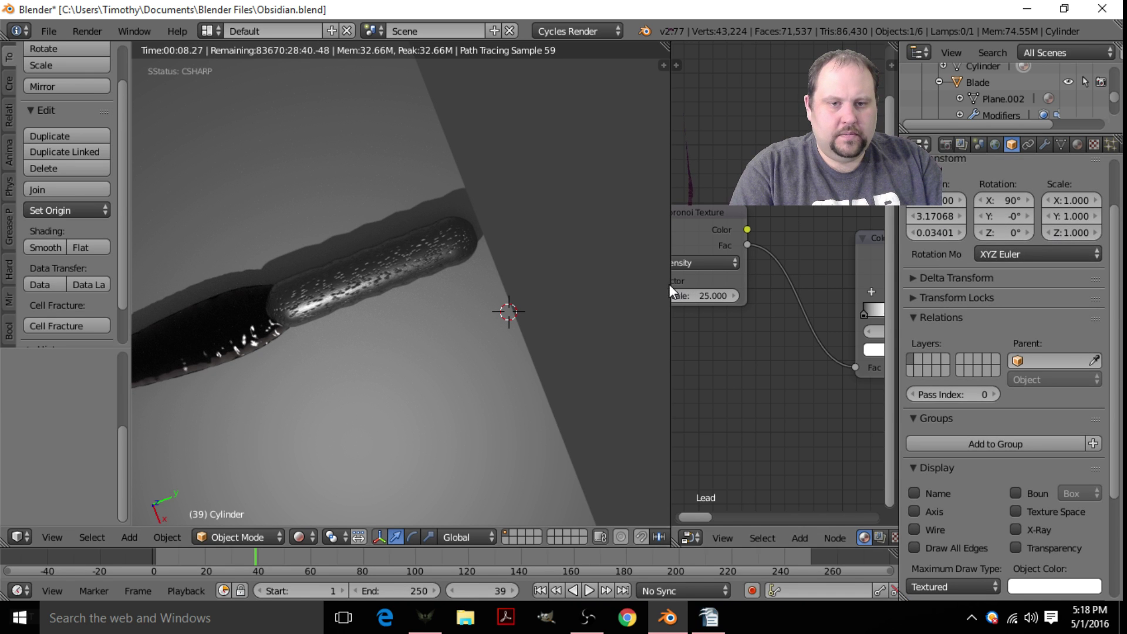
middle_click_drag(673, 288, 719, 189)
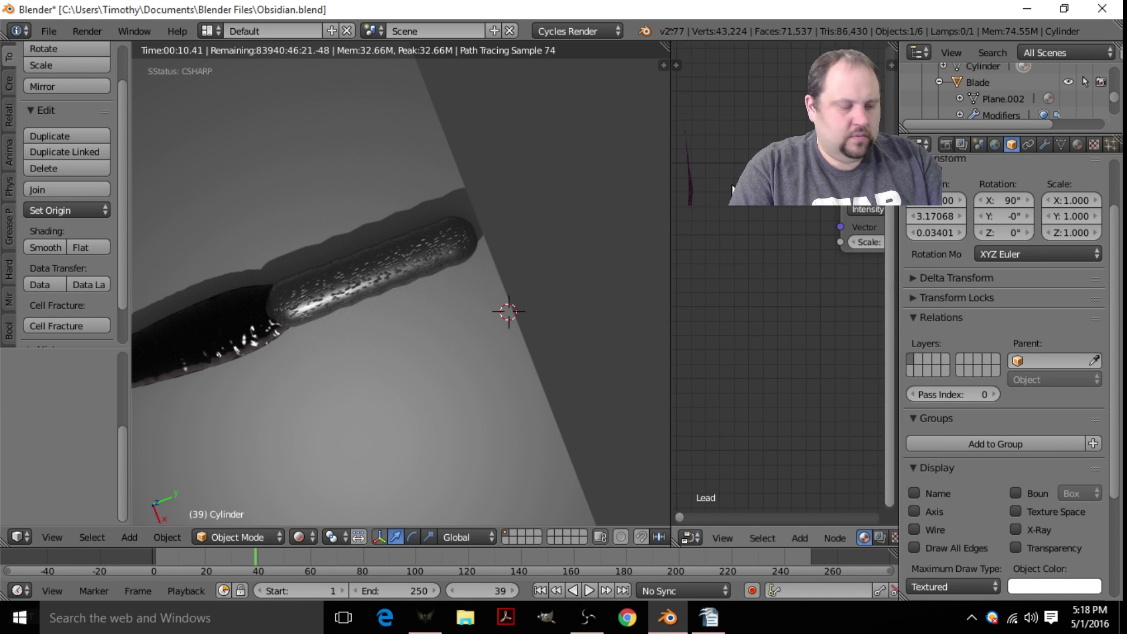
scroll(727, 190, "down", 3)
scroll(766, 211, "down", 5)
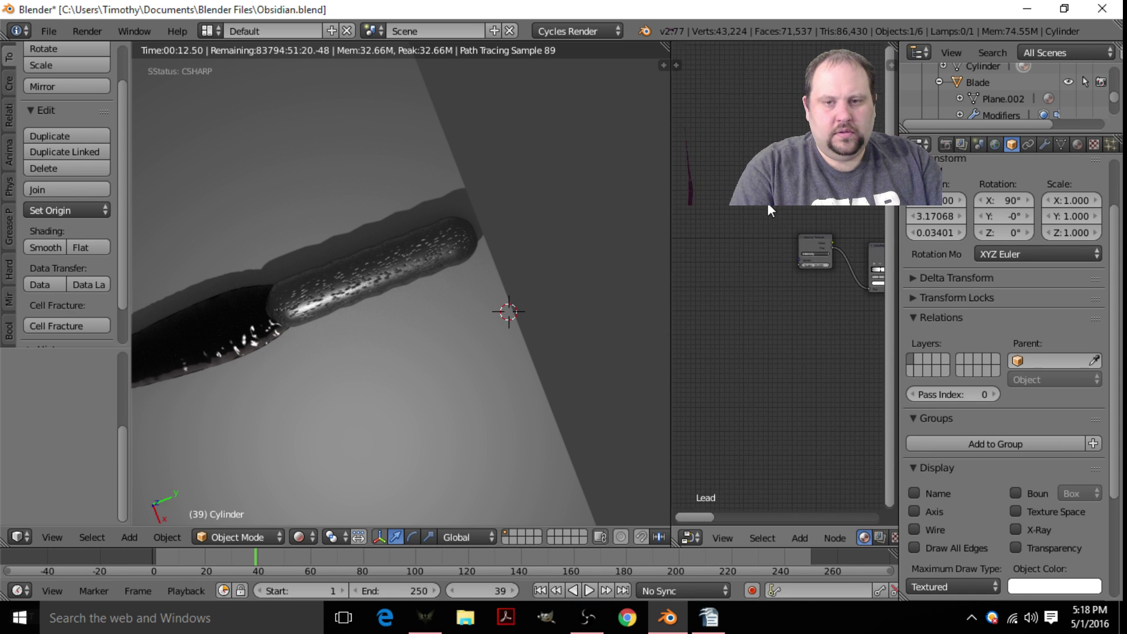
scroll(766, 212, "down", 2)
key("shift+a")
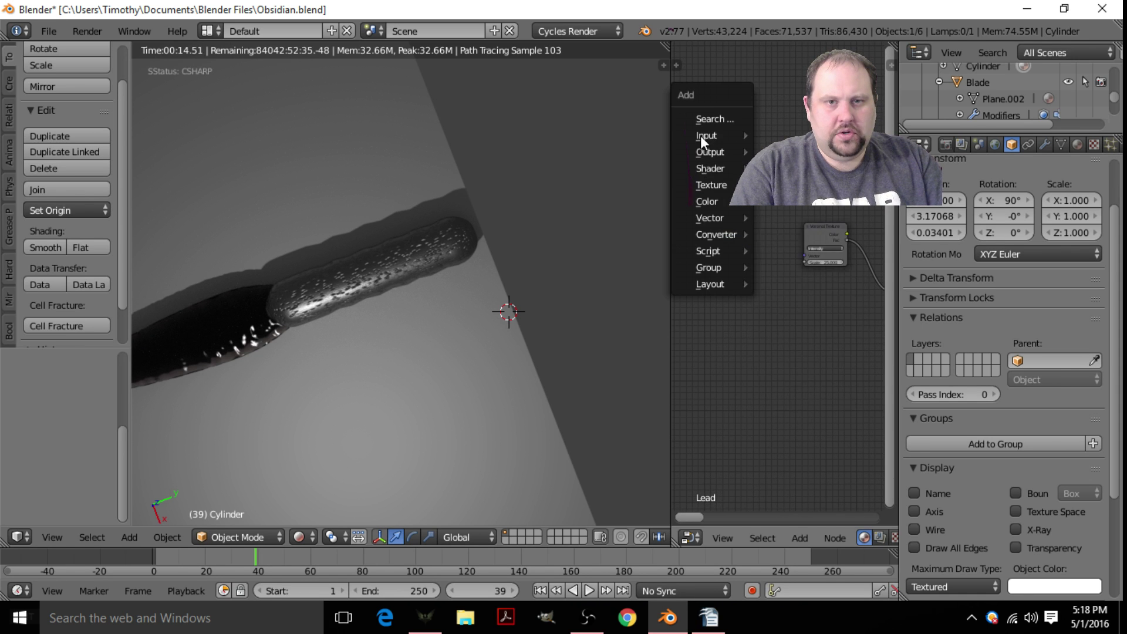
mouse_move(699, 136)
left_click(783, 135)
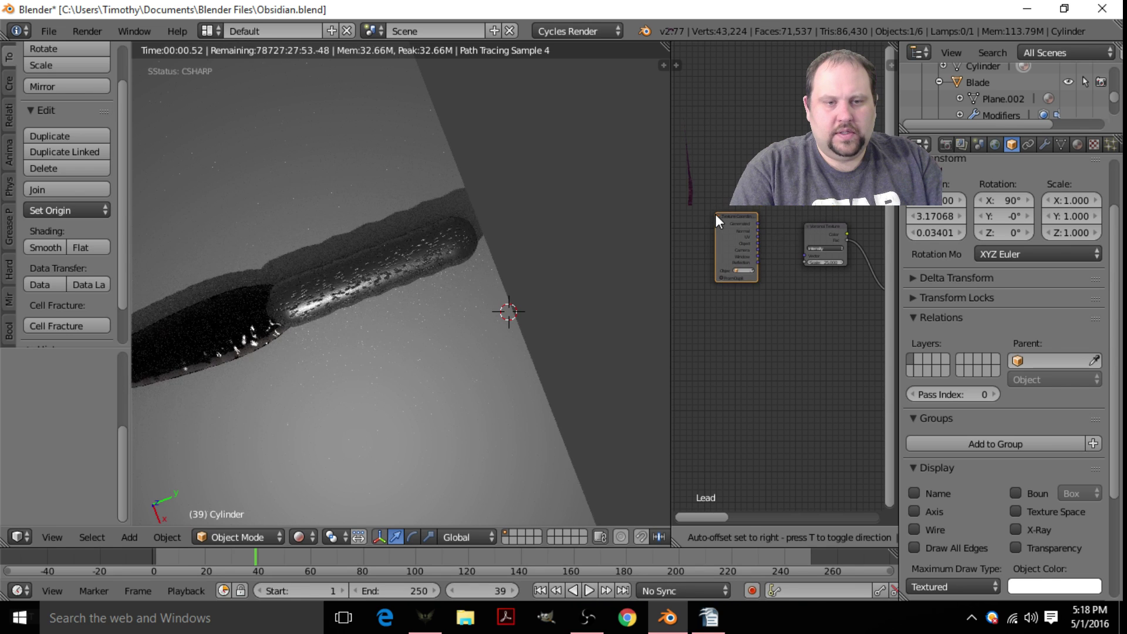
left_click(715, 214)
- Connect the Texture Coordinate's Object output to the Voronoi Texture's Vector input and inspect the pitting on the handle up close
scroll(765, 270, "up", 1)
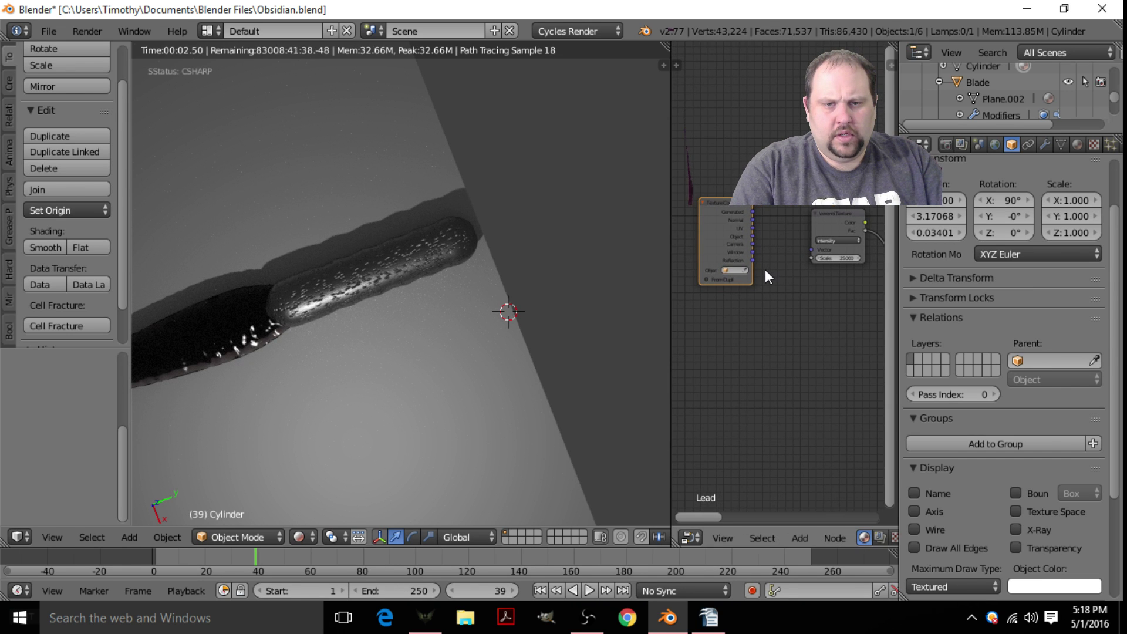
scroll(744, 234, "up", 2)
left_click_drag(746, 226, 820, 246)
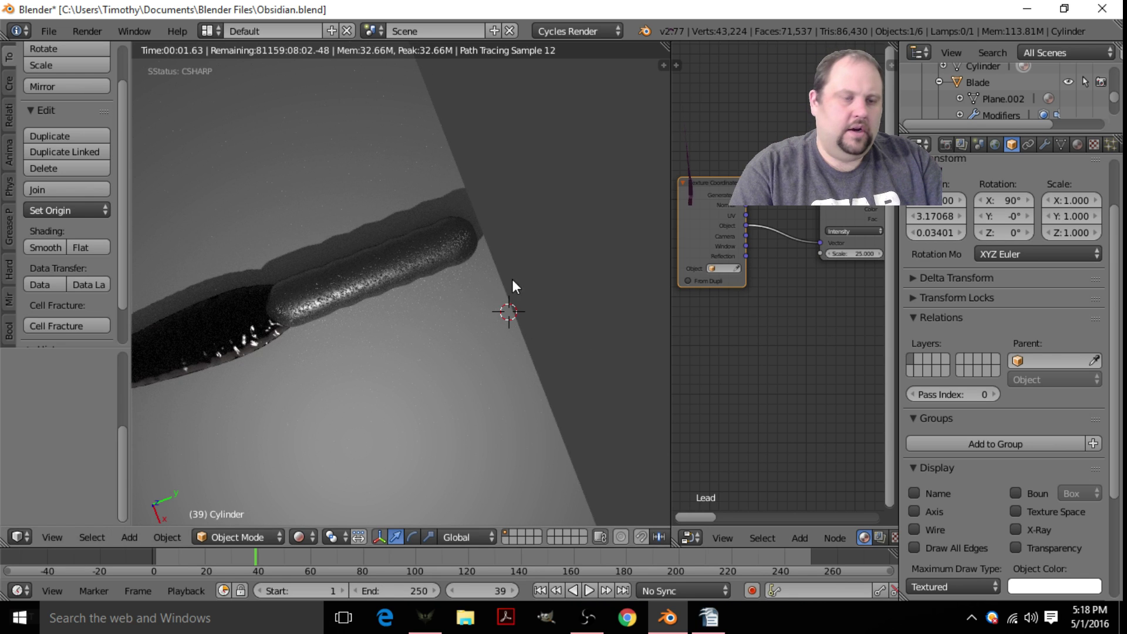
middle_click_drag(485, 297, 541, 287)
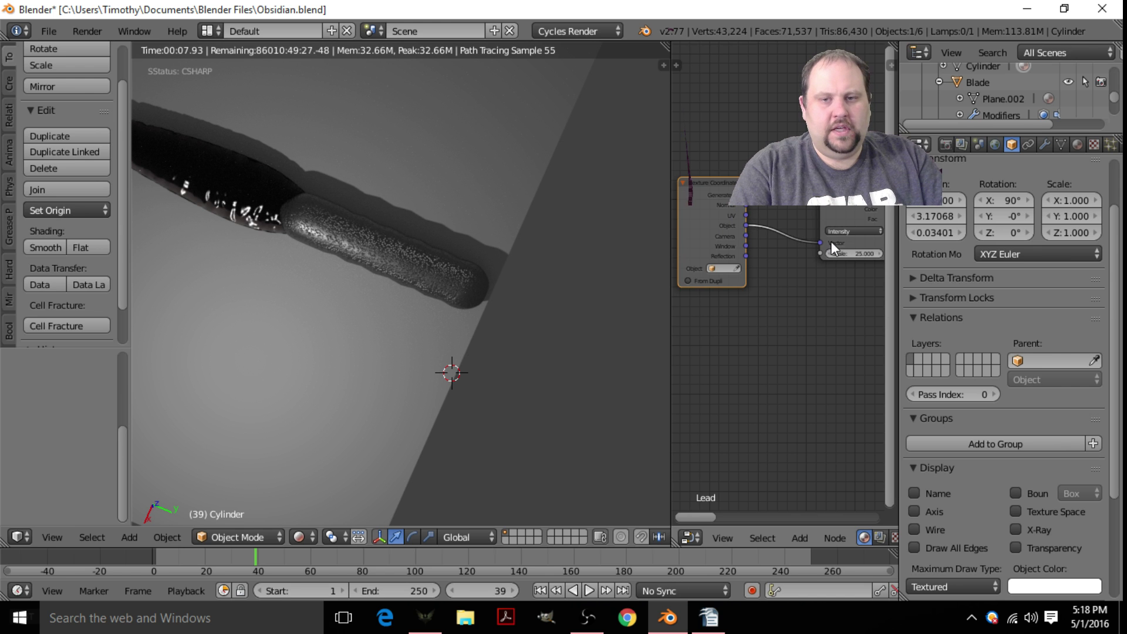
scroll(448, 270, "up", 4)
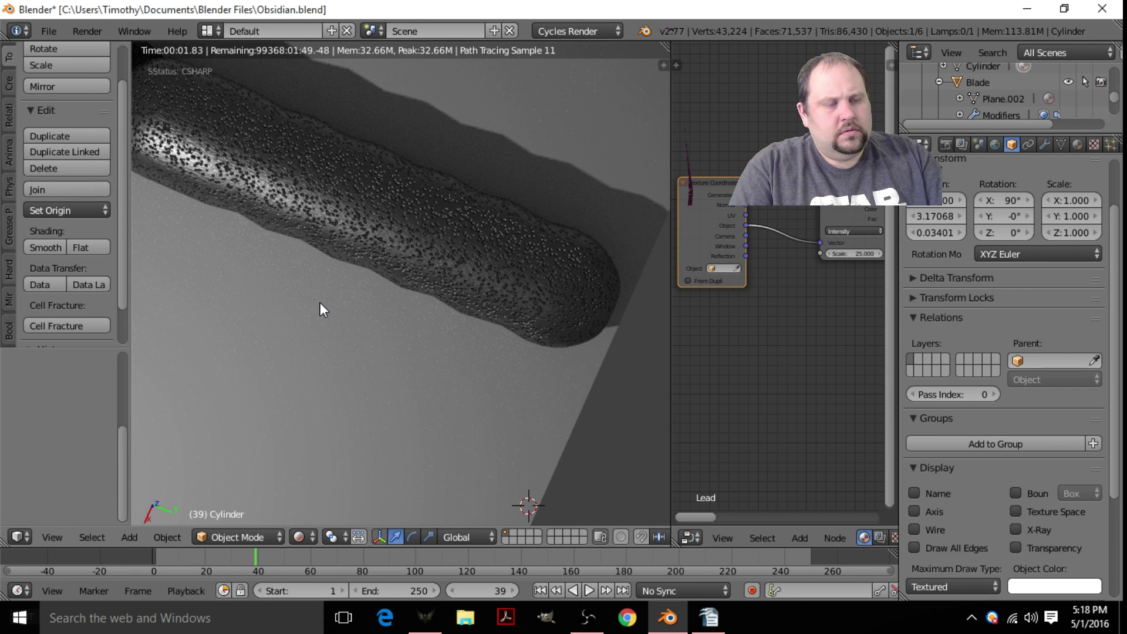
- Connect the same Object output to the Vector input of the Noise Texture node as well
middle_click_drag(790, 333, 677, 322)
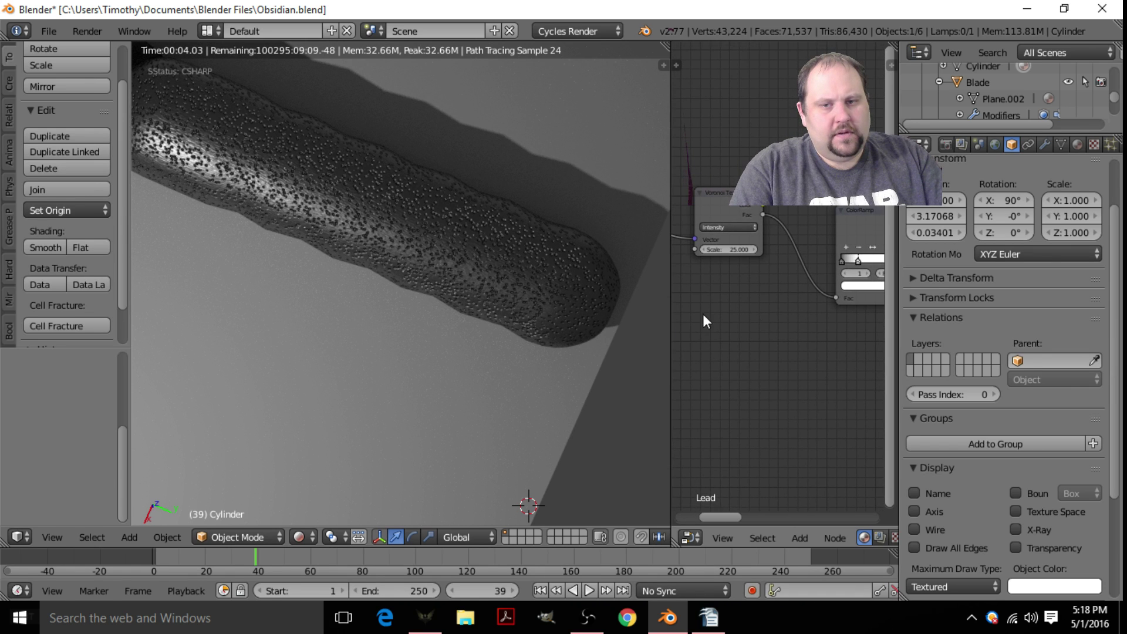
scroll(813, 304, "down", 3)
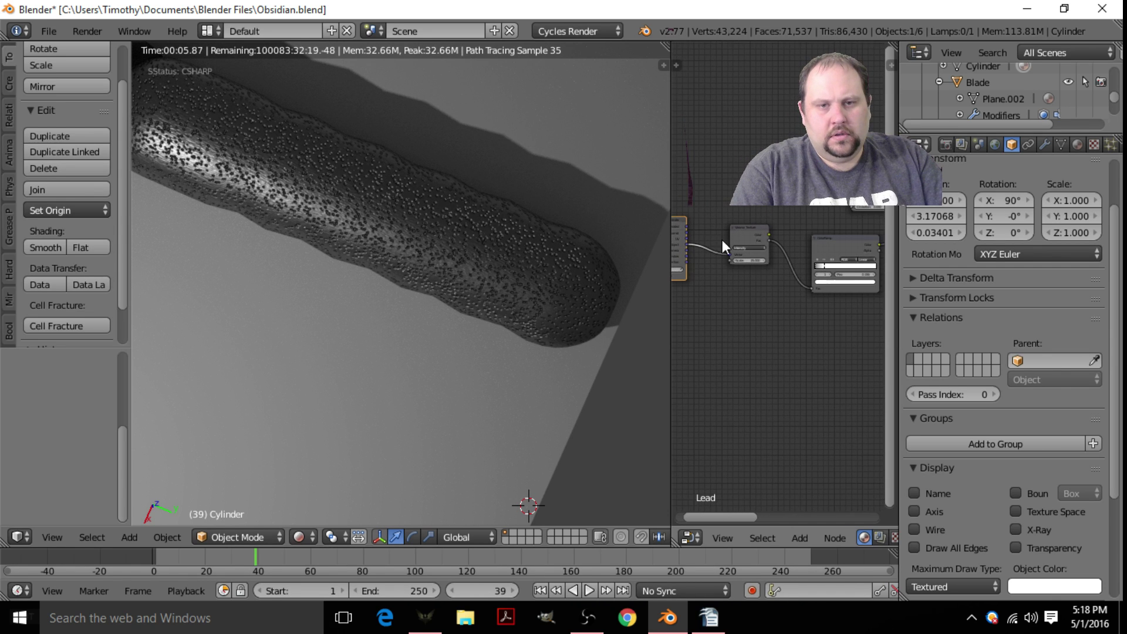
scroll(710, 249, "down", 1)
left_click_drag(695, 246, 850, 208)
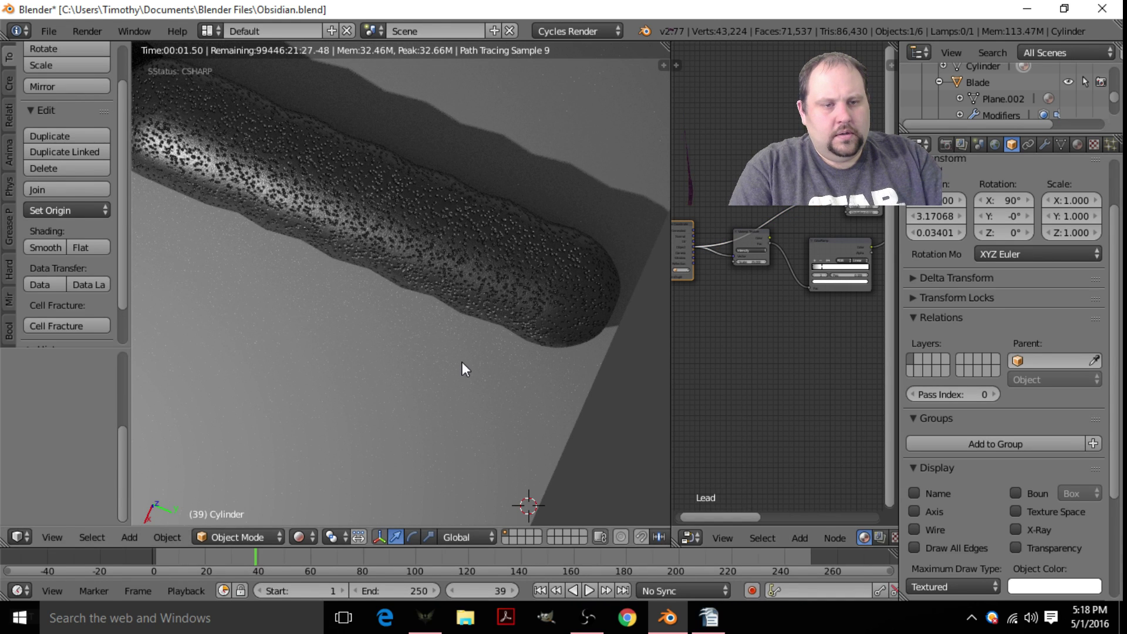
- Examine the whole knife in rendered view from several angles, comparing the lead handle's surface with the blade
middle_click_drag(384, 329, 399, 237)
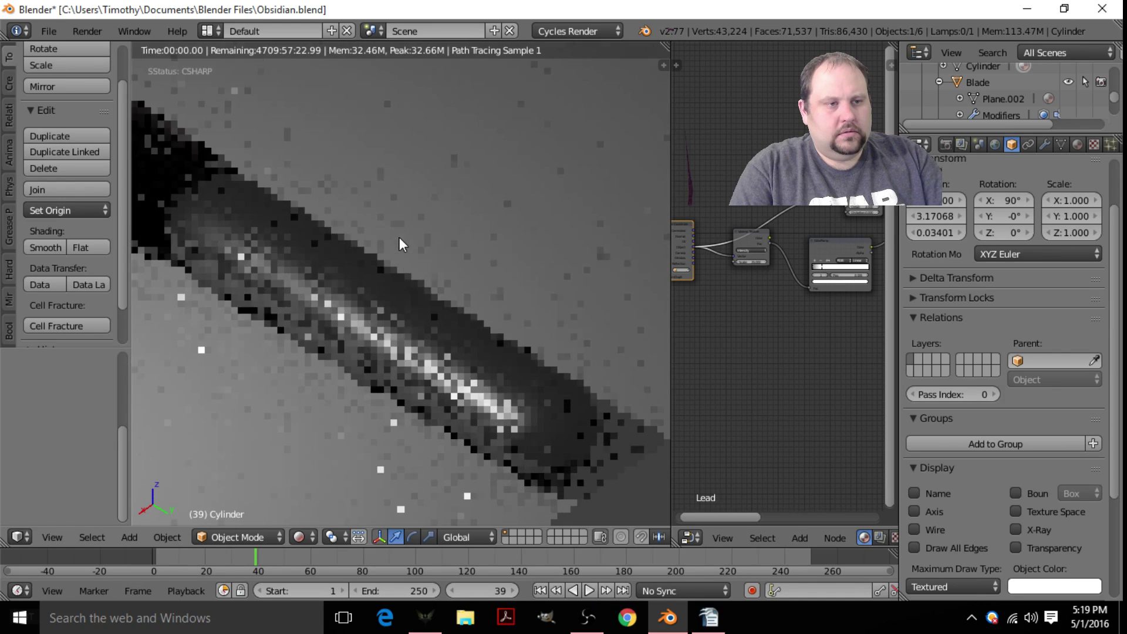
scroll(397, 237, "down", 4)
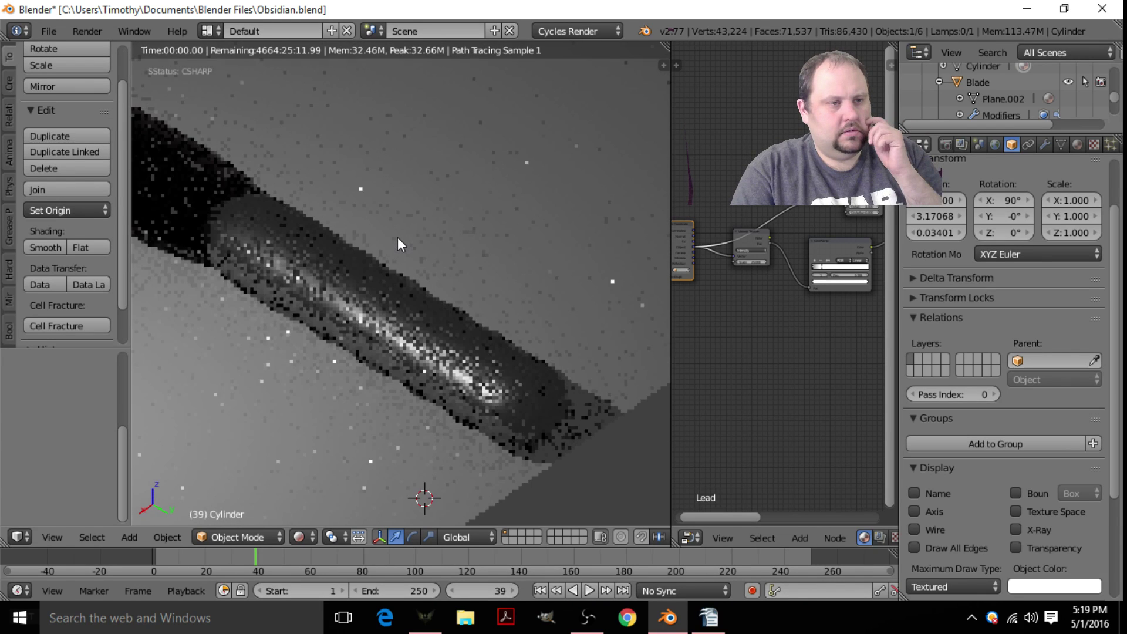
scroll(397, 237, "down", 1)
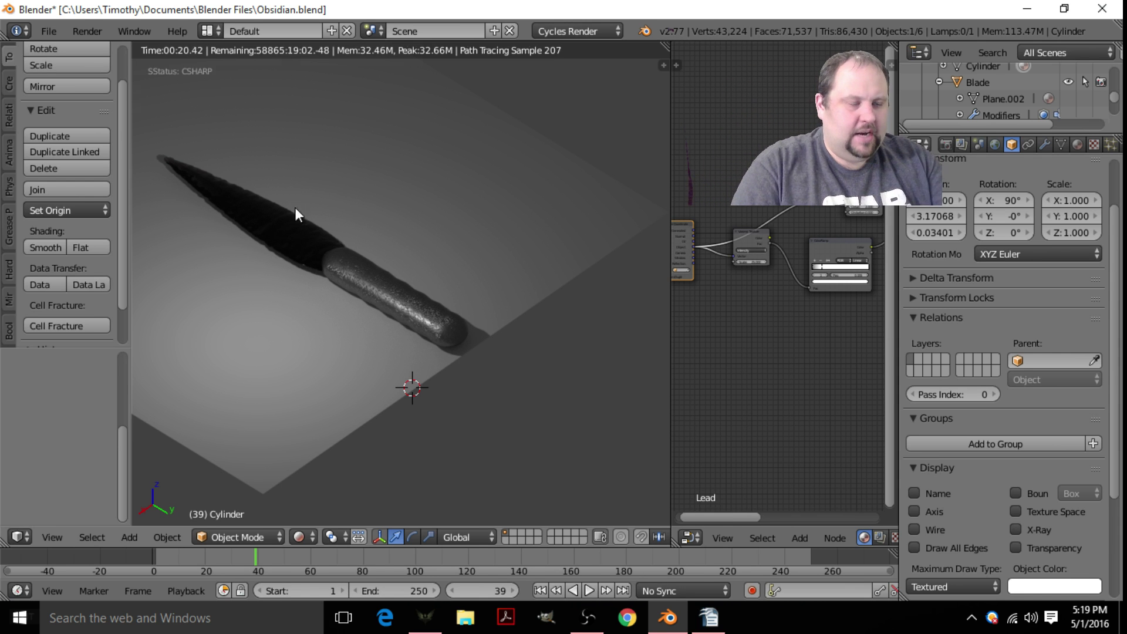
middle_click_drag(295, 211, 501, 185)
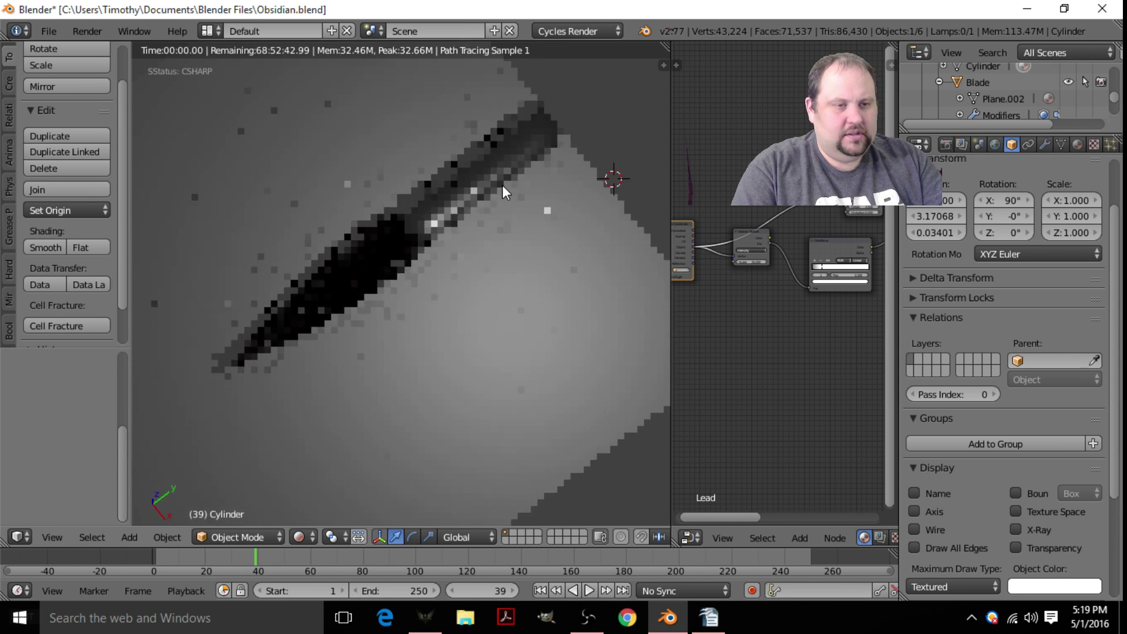
middle_click_drag(466, 231, 446, 254)
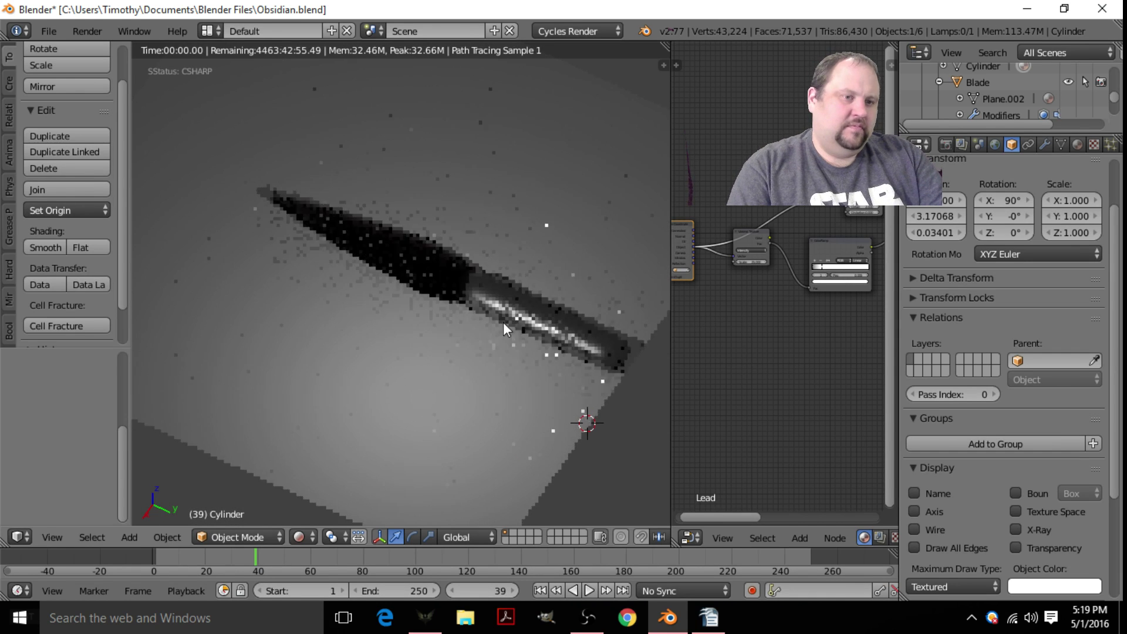
middle_click_drag(502, 322, 459, 290)
middle_click_drag(453, 342, 533, 356)
scroll(523, 339, "up", 4)
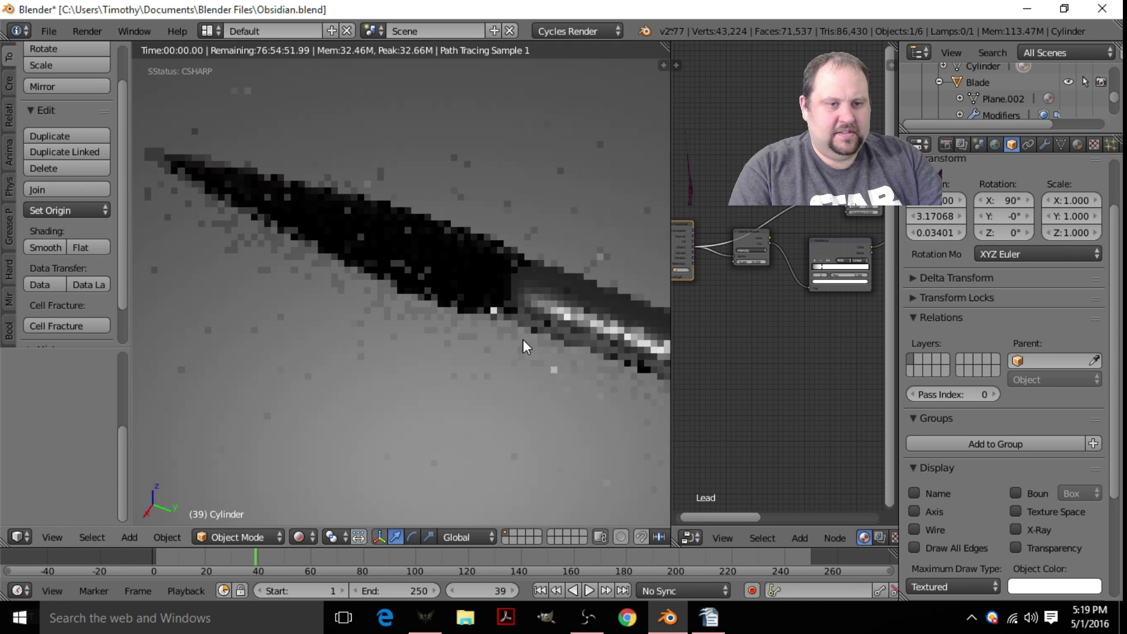
scroll(531, 333, "down", 5)
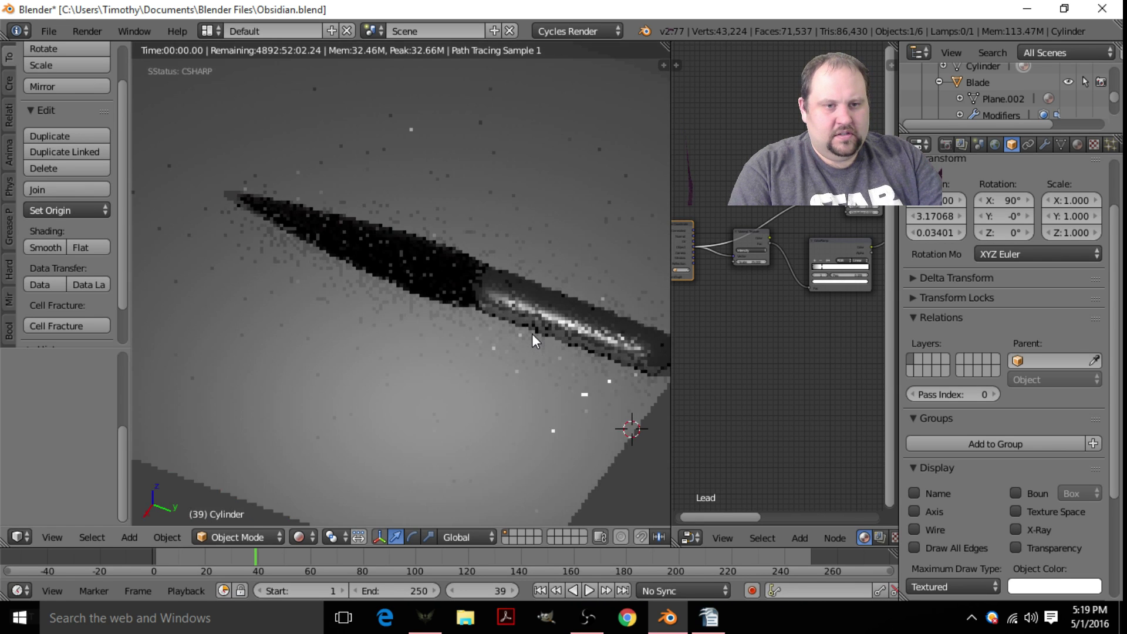
middle_click_drag(532, 331, 375, 347, "shift")
middle_click_drag(331, 348, 512, 343)
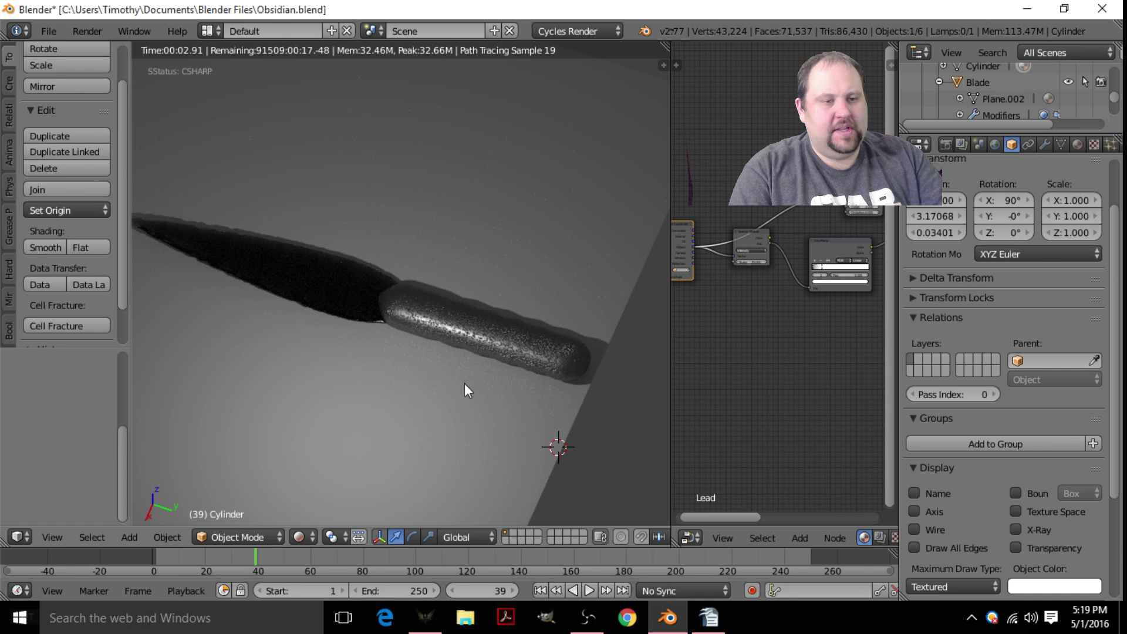
middle_click_drag(372, 344, 470, 290)
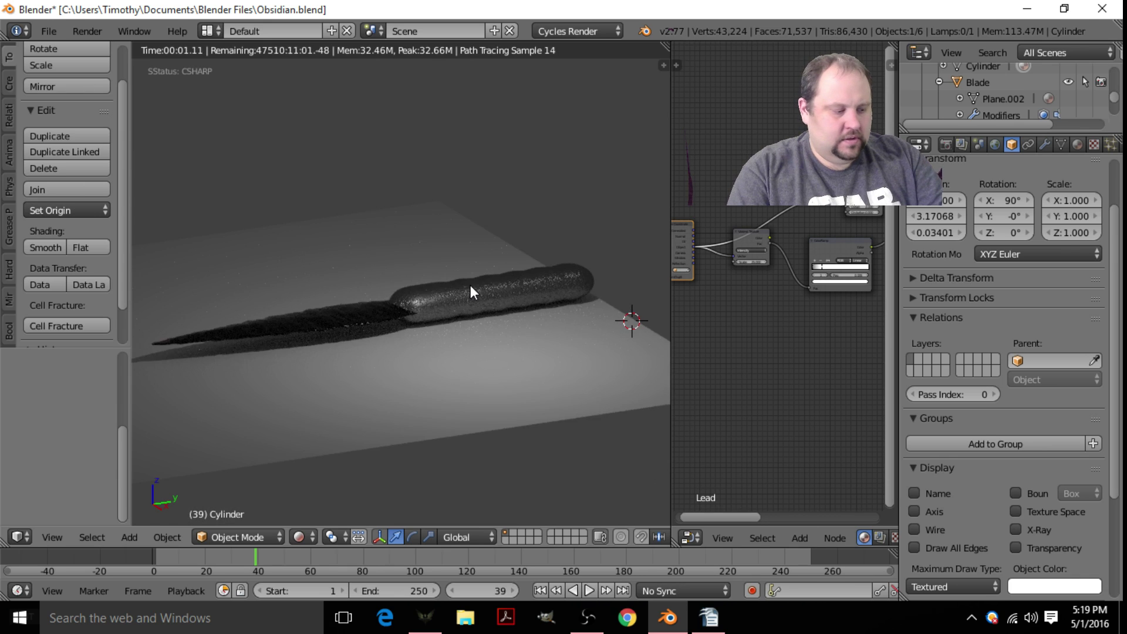
- Switch the viewport to wireframe, undo the last change, and move the camera back along Y to about -13.79
key("z")
key("KP_0")
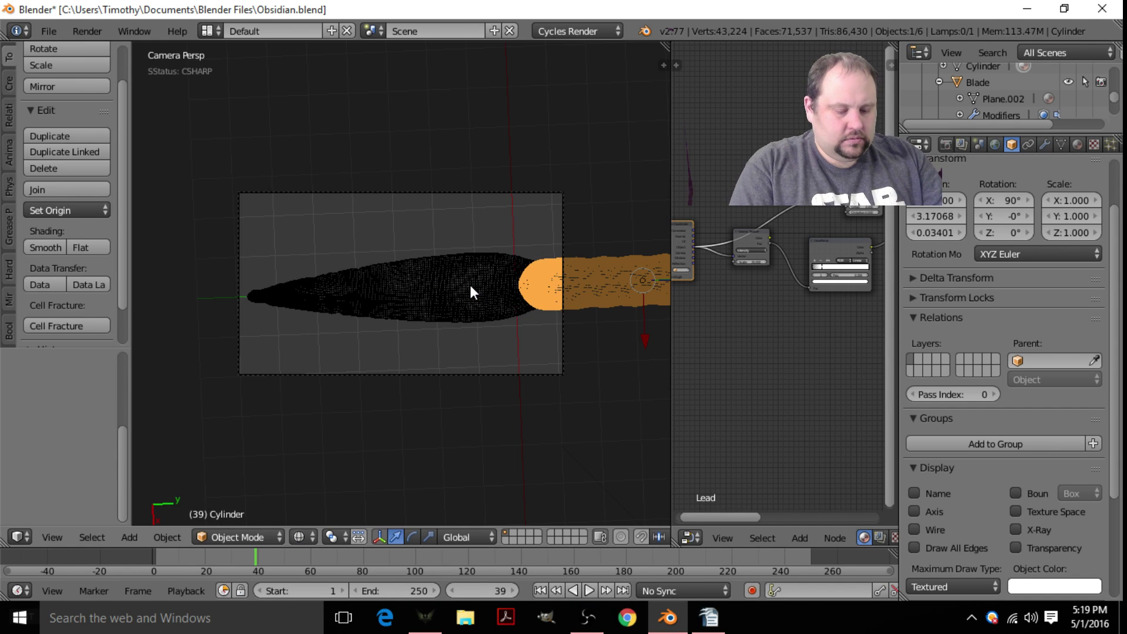
key("ctrl+z")
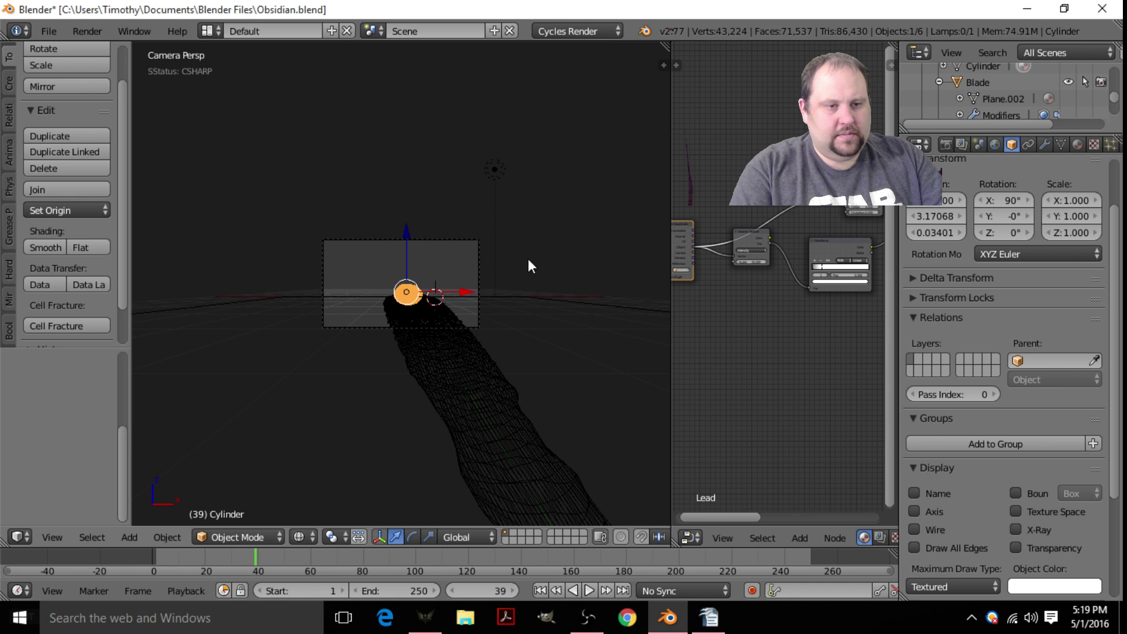
middle_click_drag(527, 258, 465, 309)
right_click(257, 277)
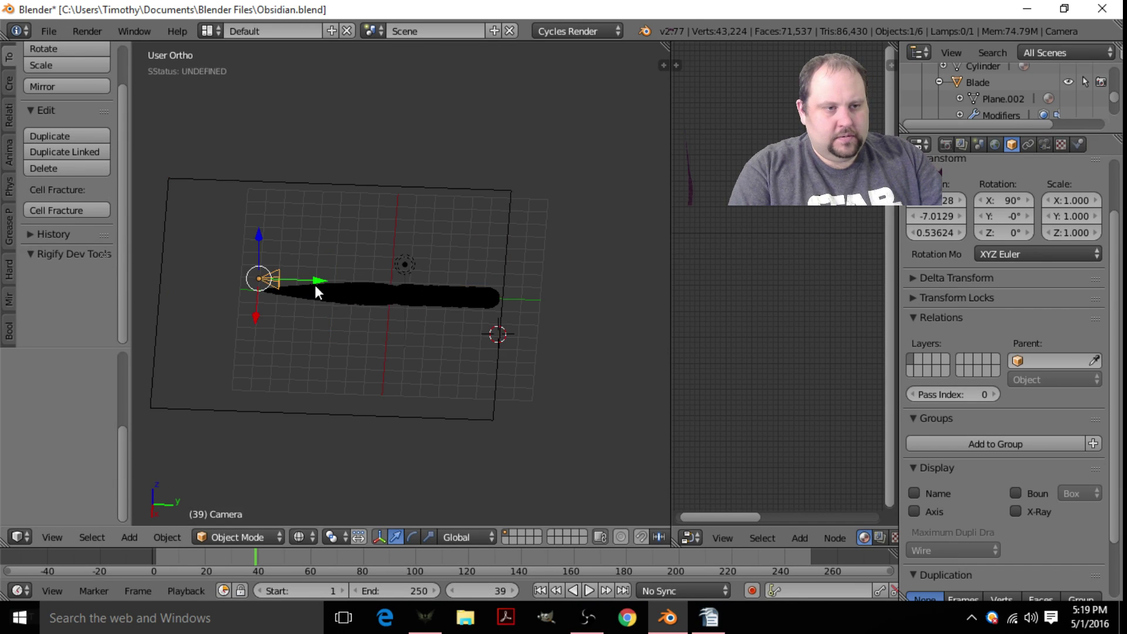
left_click_drag(311, 279, 187, 276)
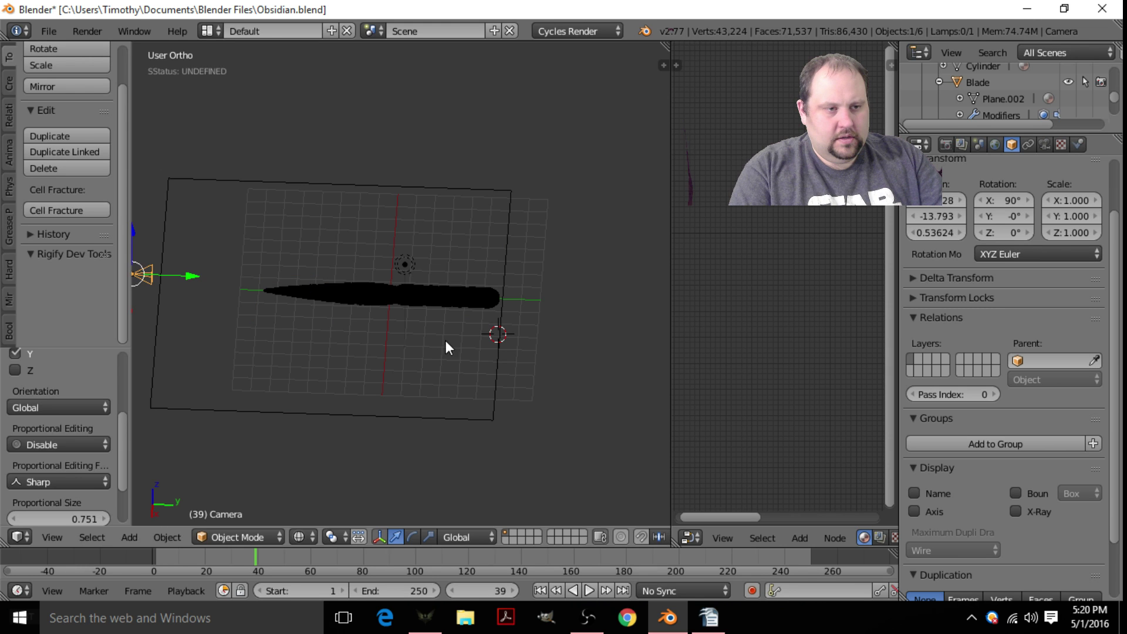
- Move the ground plane along the Y axis to about -0.02 and check the framing through the camera
right_click(487, 376)
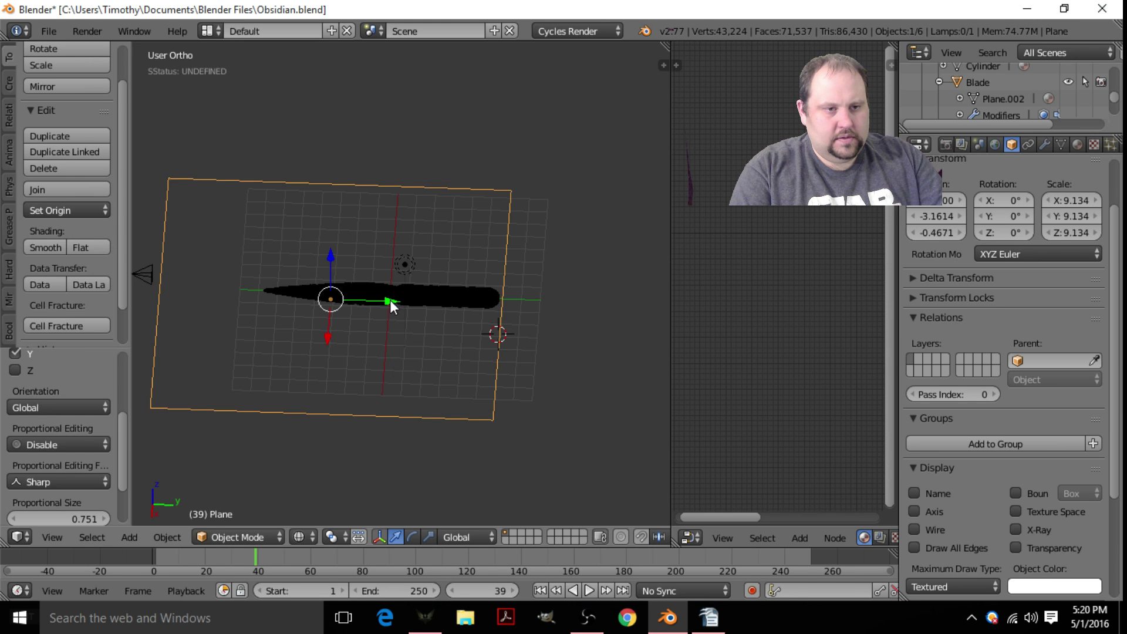
left_click_drag(392, 305, 449, 311)
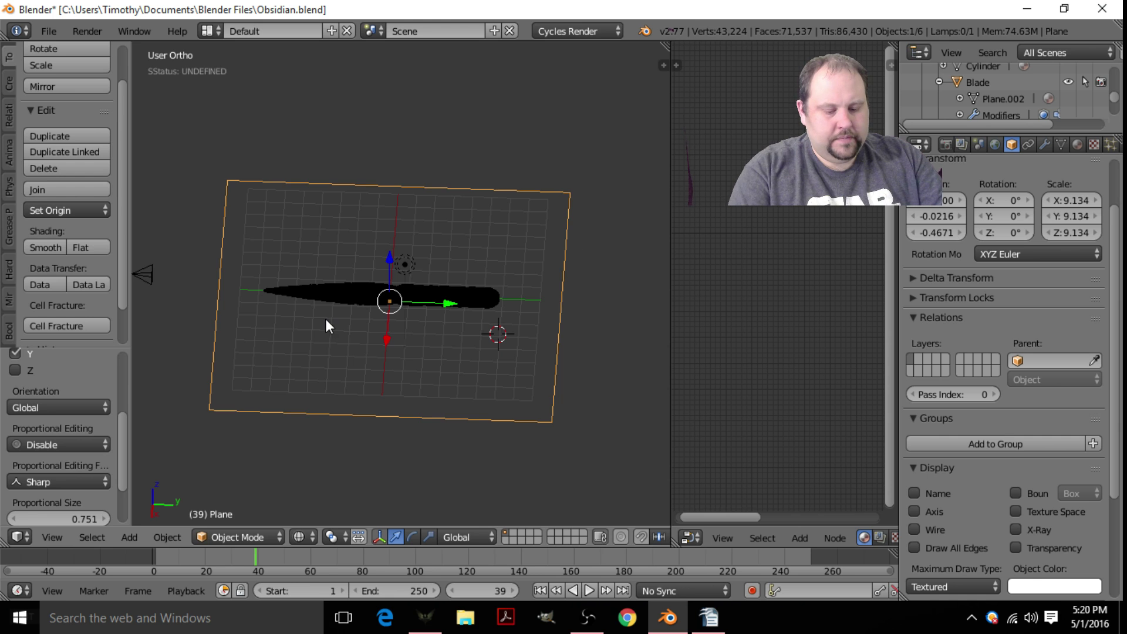
key("KP_0")
key("Home")
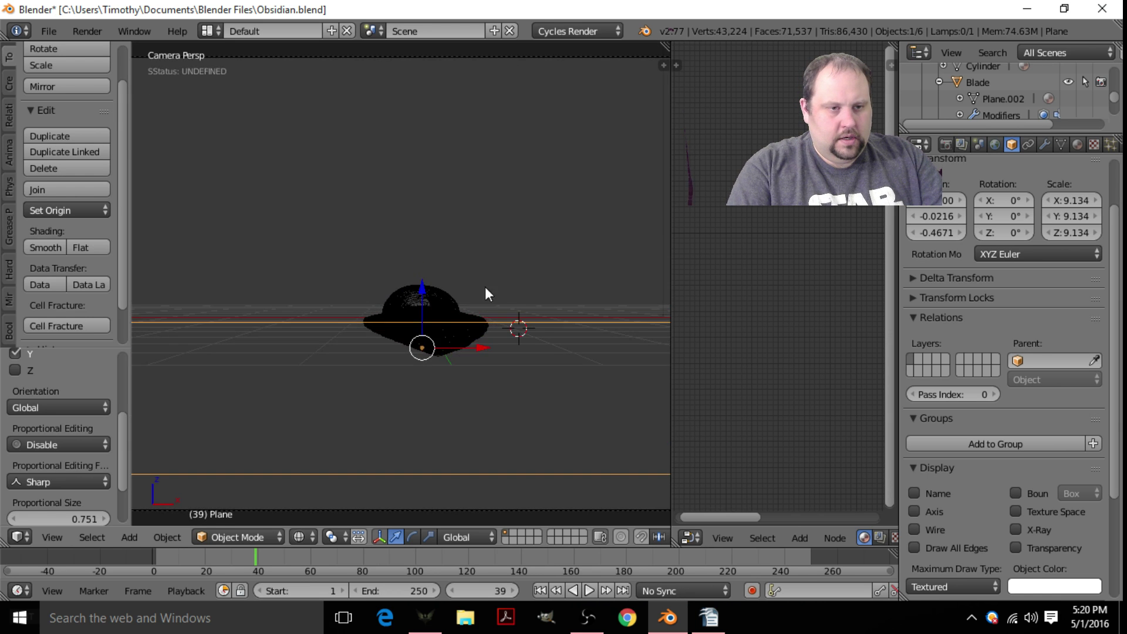
scroll(498, 308, "down", 3)
middle_click_drag(485, 274, 410, 318)
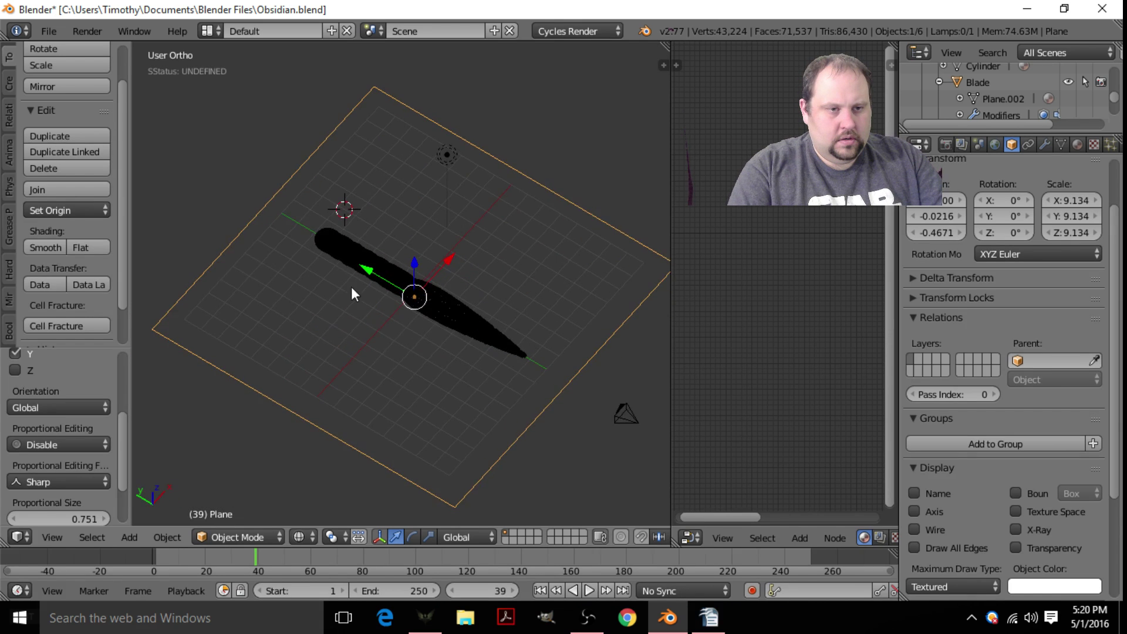
- Switch to the empty second scene layer and snap the 3D cursor to the world center
right_click(348, 250)
middle_click_drag(485, 289, 431, 287)
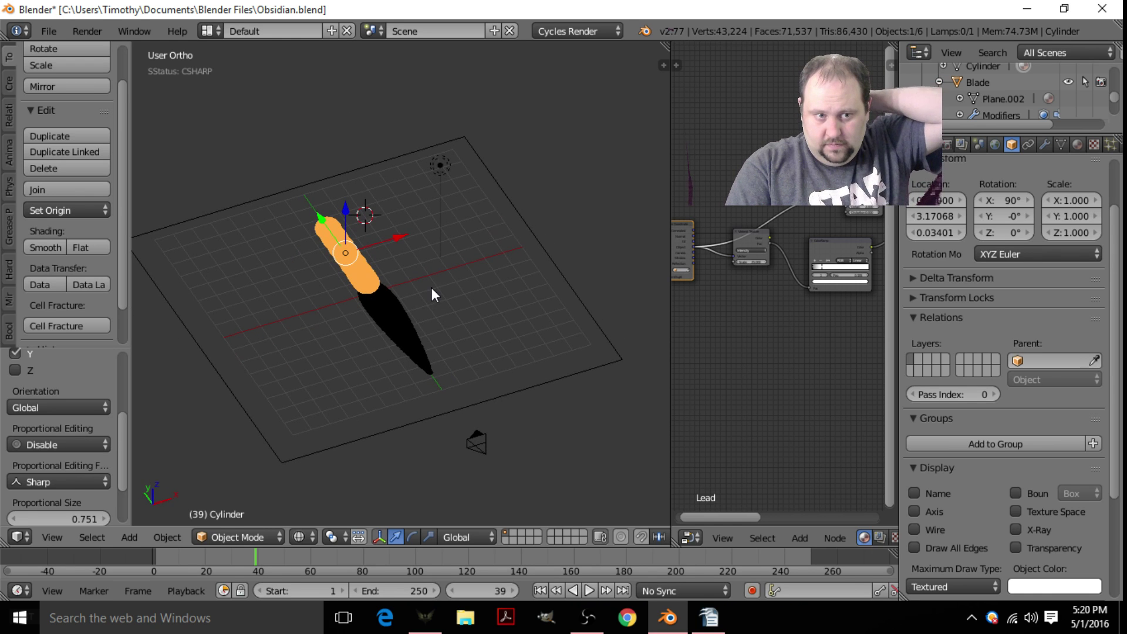
left_click(513, 532)
key("shift+s")
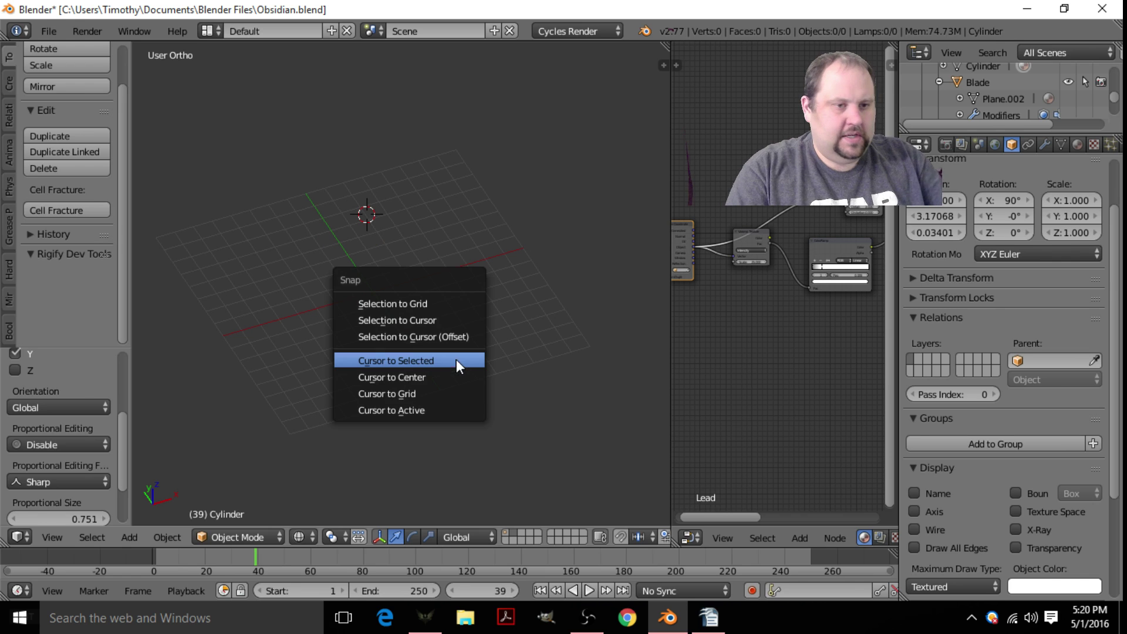
left_click(425, 375)
middle_click_drag(460, 377, 435, 254)
- Add a cube at the 3D cursor and delete its front face, the one facing negative Y
key("shift+a")
mouse_move(432, 256)
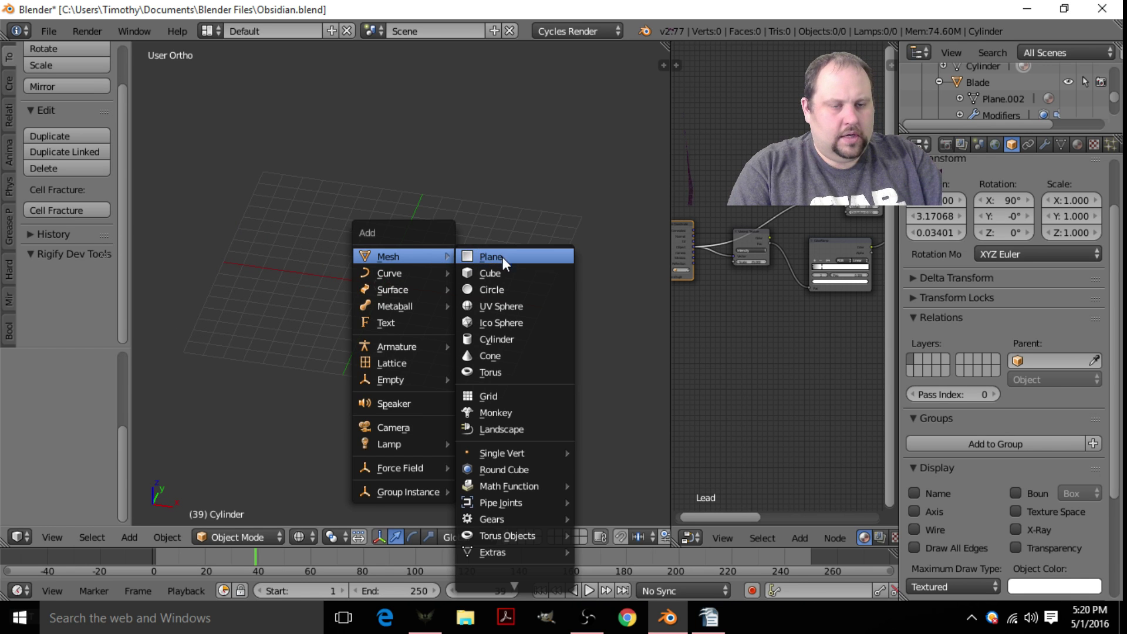
left_click(501, 271)
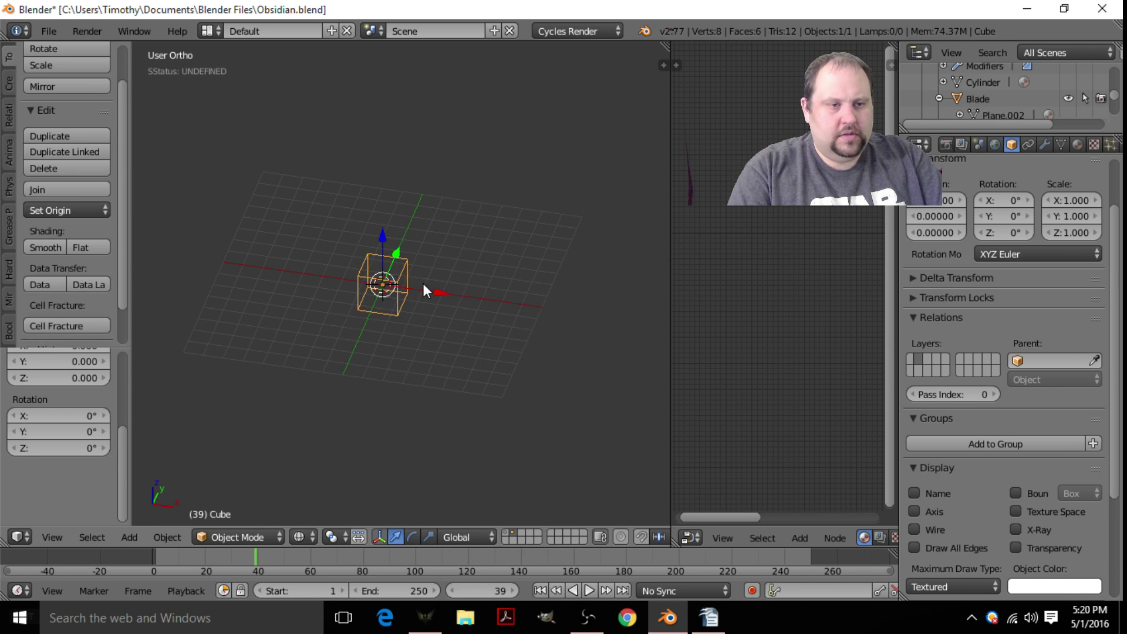
key("Tab")
scroll(421, 315, "up", 4)
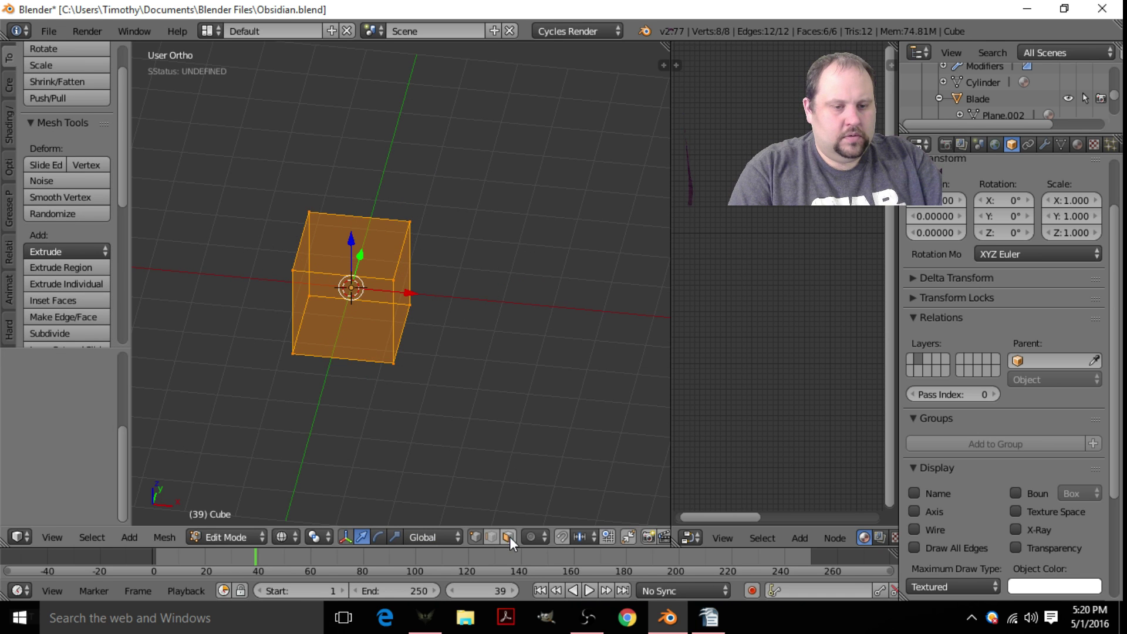
key("x")
left_click(308, 267)
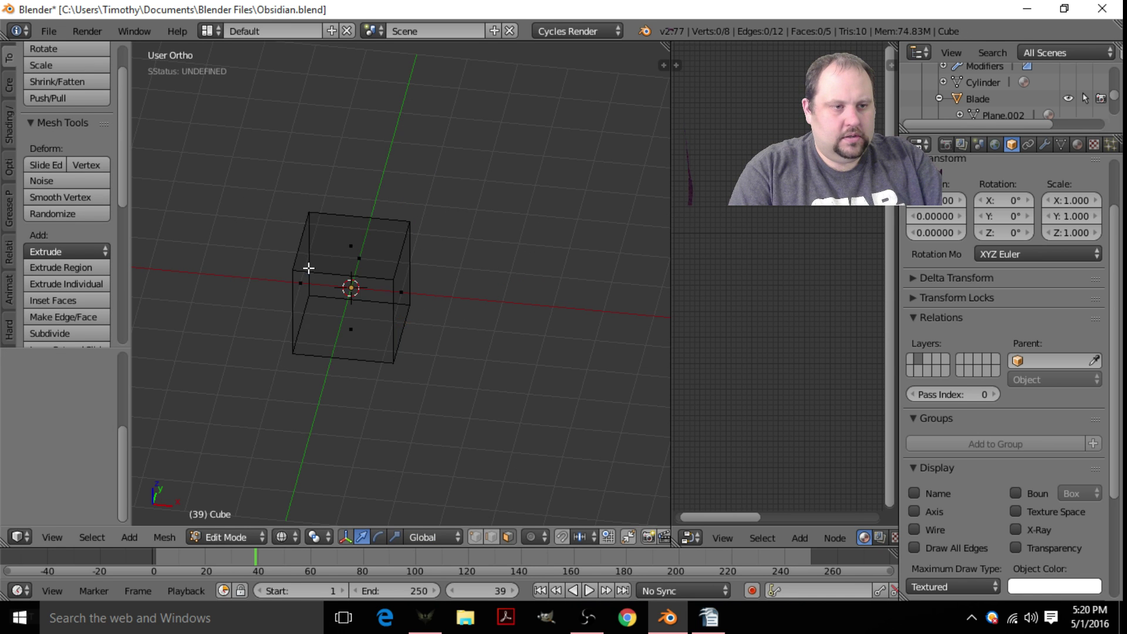
- Fill the cube's open front face and delete its bottom face instead
middle_click_drag(375, 329, 371, 287)
key("a")
key("f")
key("x")
left_click(363, 351)
- Select the whole cube mesh and move it up 1 unit along Z
key("a")
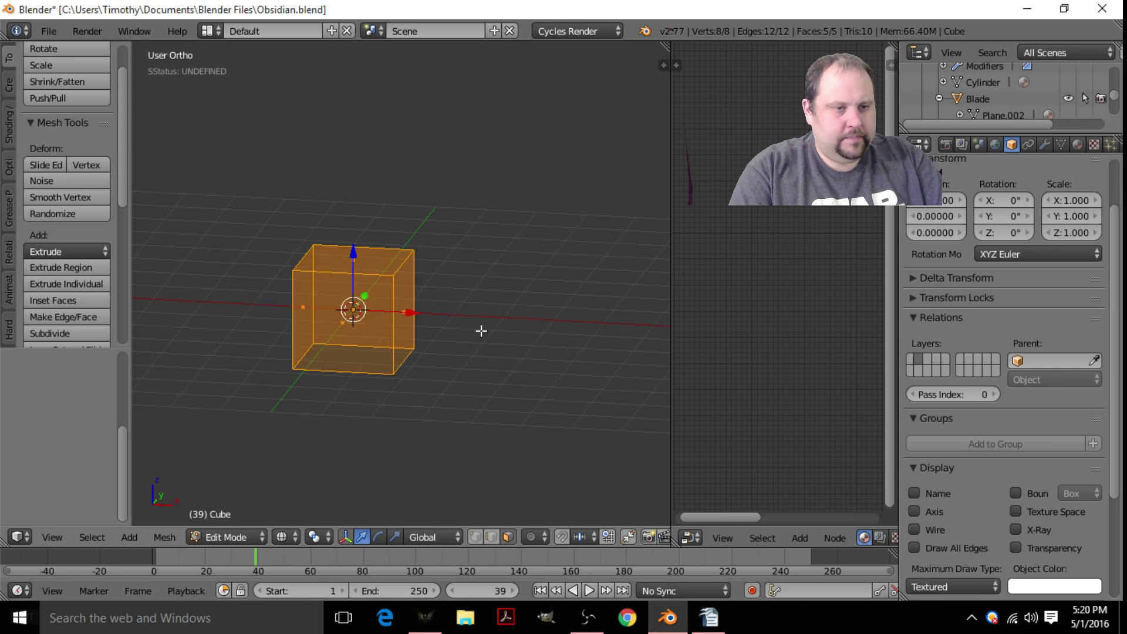
key("g")
key("z")
key("1")
key("Return")
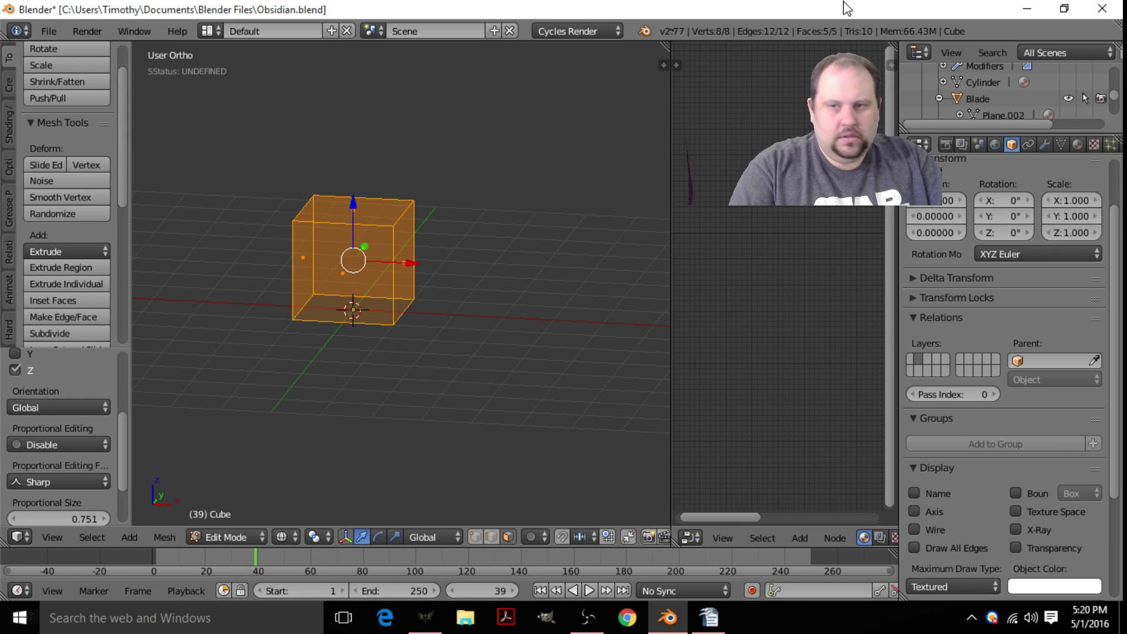
- Extrude the cube's top face upward by about 0.76 to form an upper section
right_click(339, 213)
middle_click_drag(380, 214, 448, 254, "shift")
key("e")
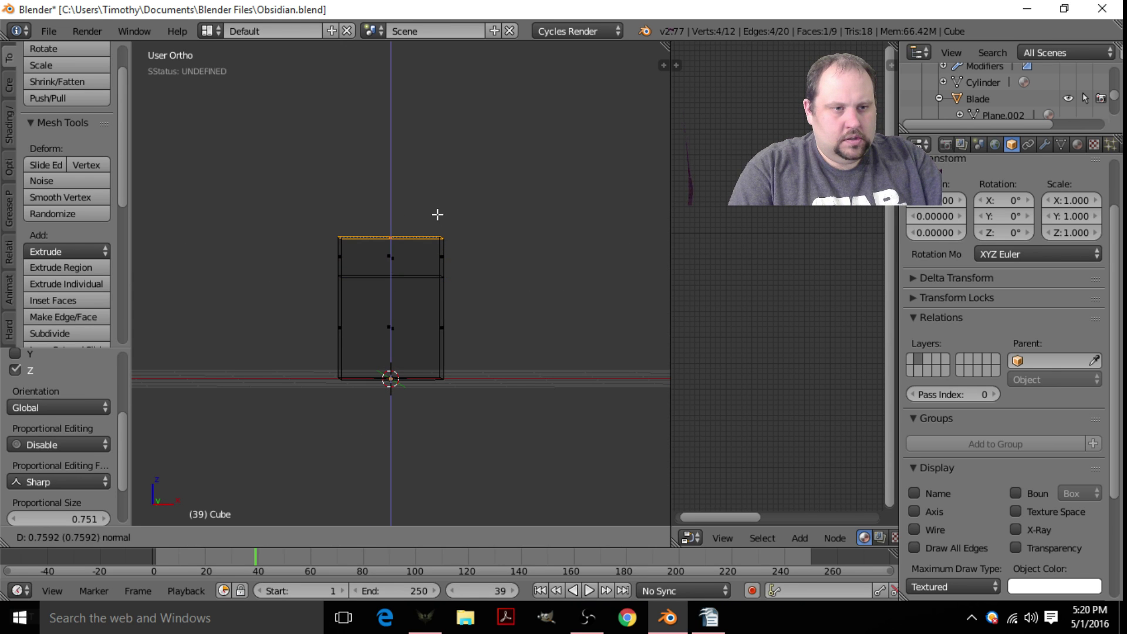
left_click(435, 214)
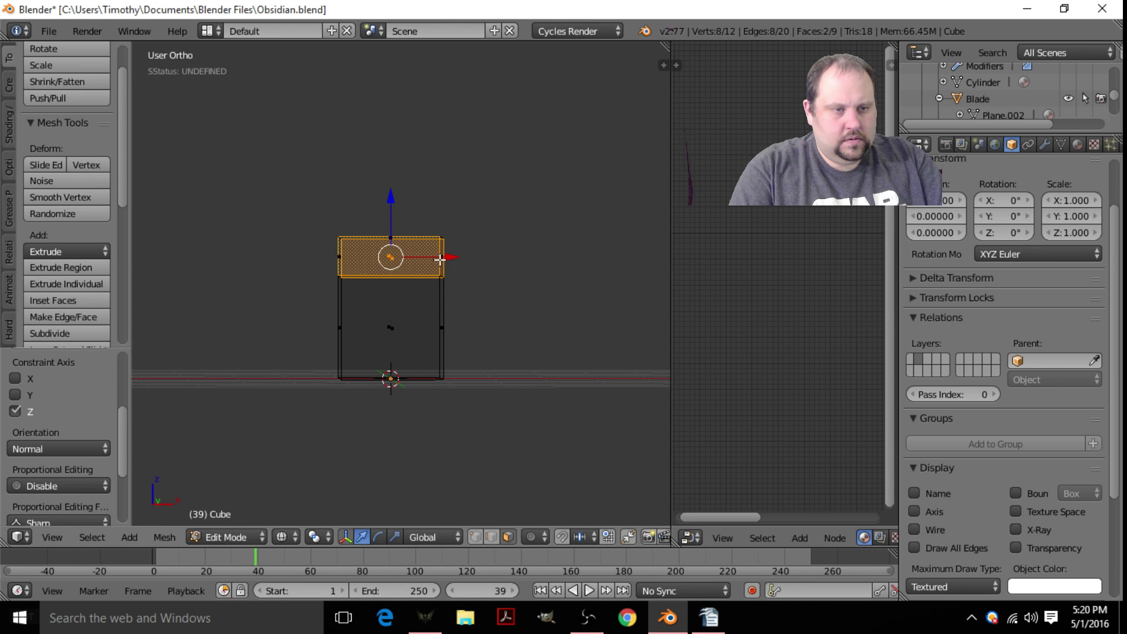
- Add a centered vertical loop cut that splits the block into left and right halves
key("shift+s")
left_click(433, 261)
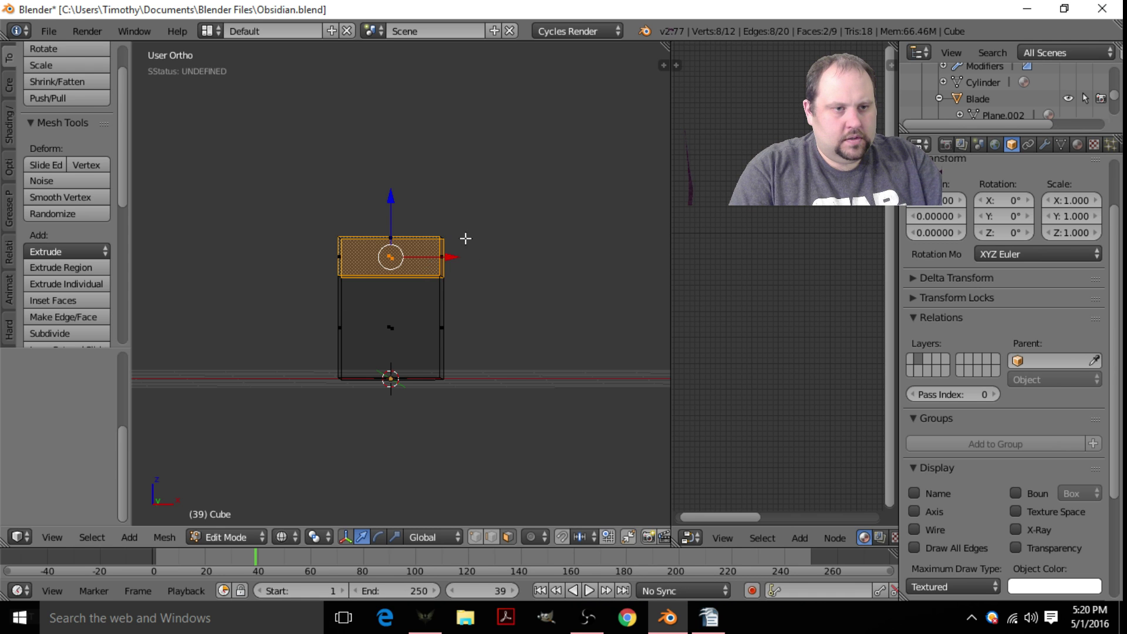
left_click(443, 254)
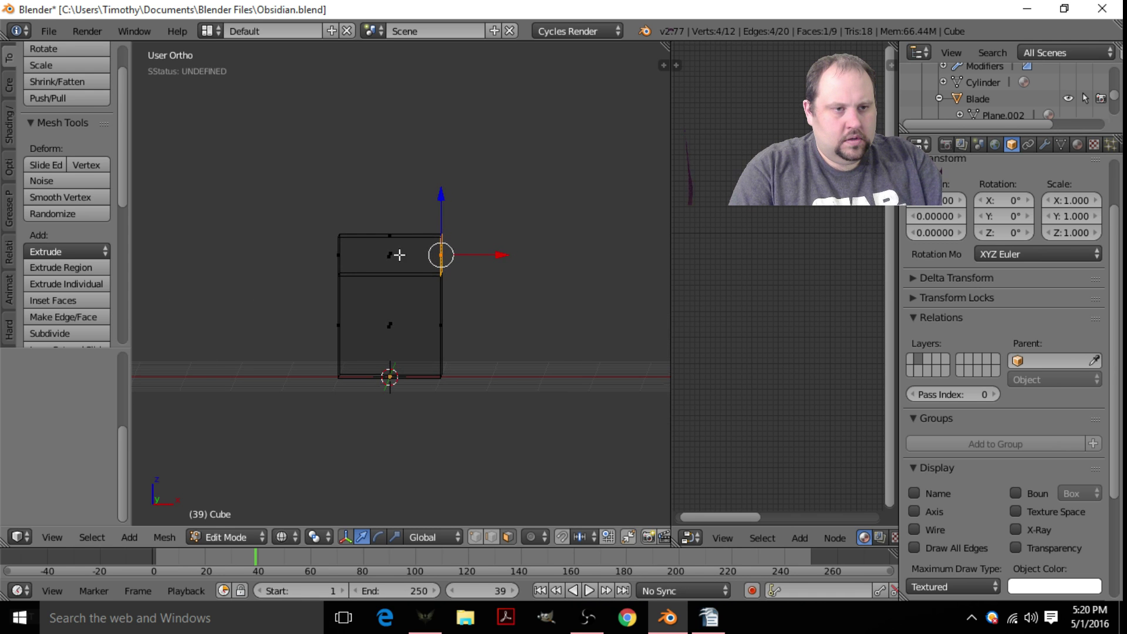
key("ctrl+r")
left_click(387, 251)
right_click(386, 253)
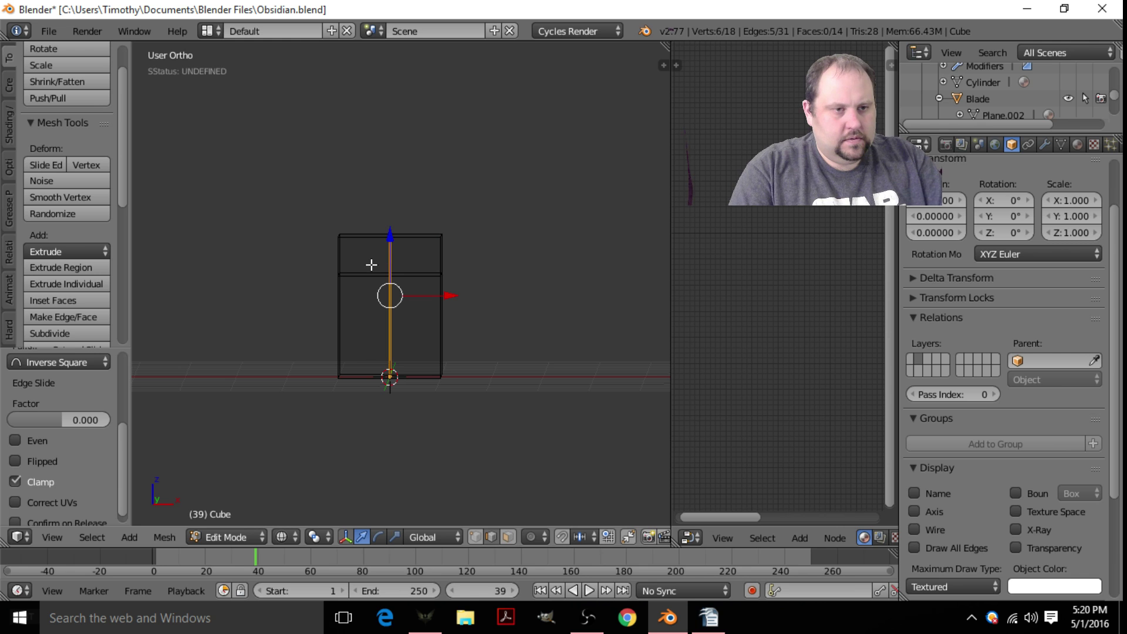
- Select the face loop around the upper section in face select mode and snap the 3D cursor to its center
right_click(372, 239)
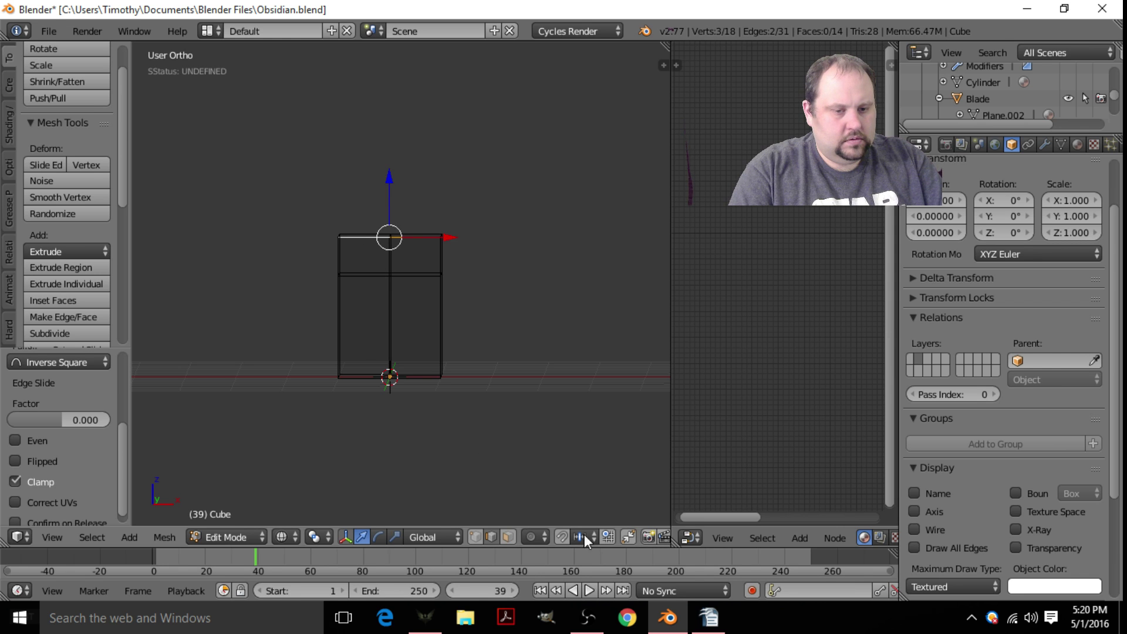
left_click(509, 536)
right_click(437, 260, "alt")
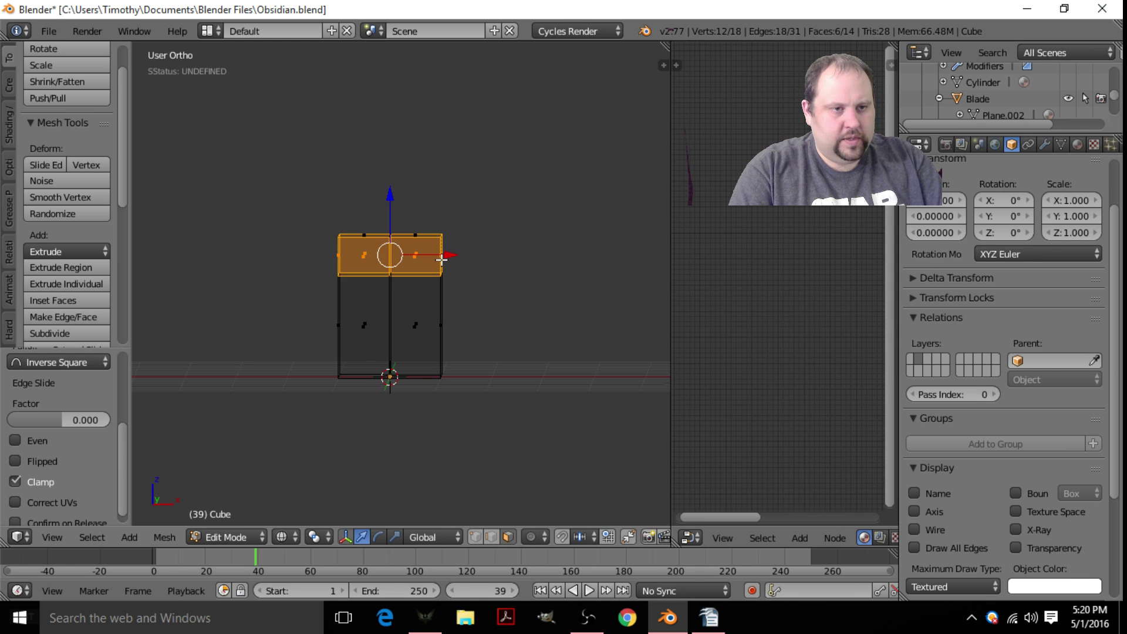
key("shift+s")
left_click(433, 245)
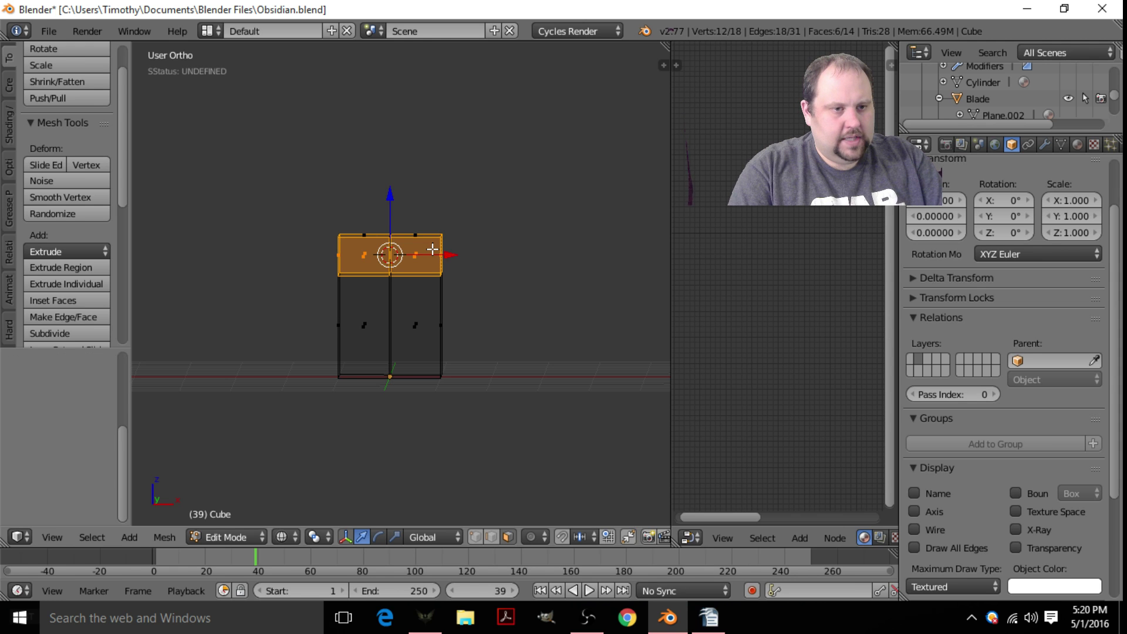
- Delete all faces of the block's negative X half, including the leftover outer side faces
right_click(383, 273, "alt")
key("x")
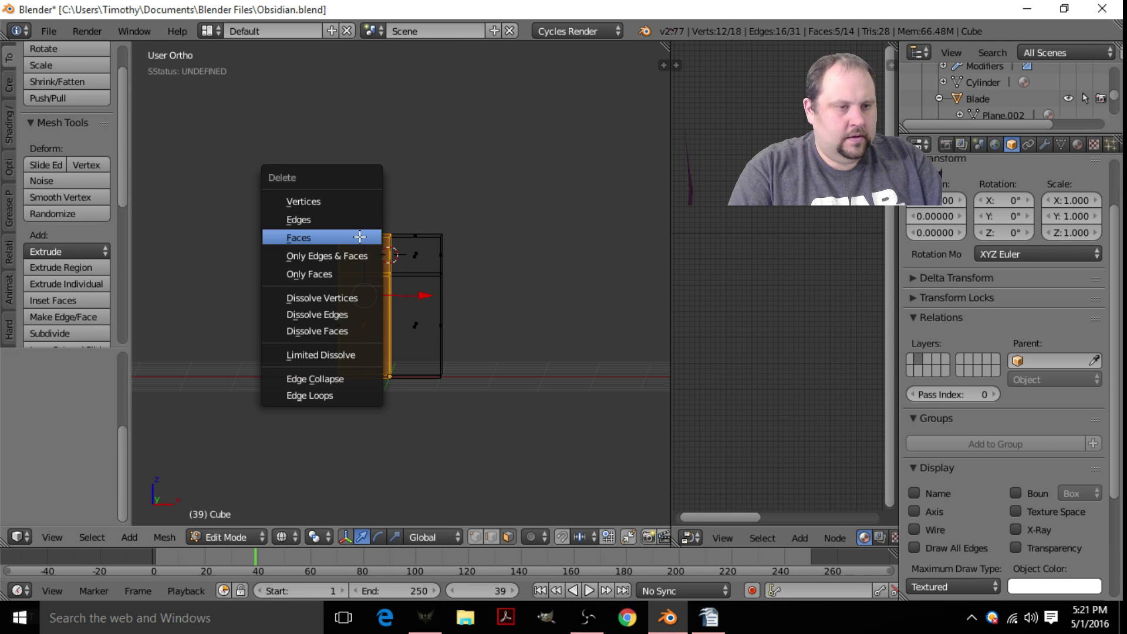
left_click(334, 239)
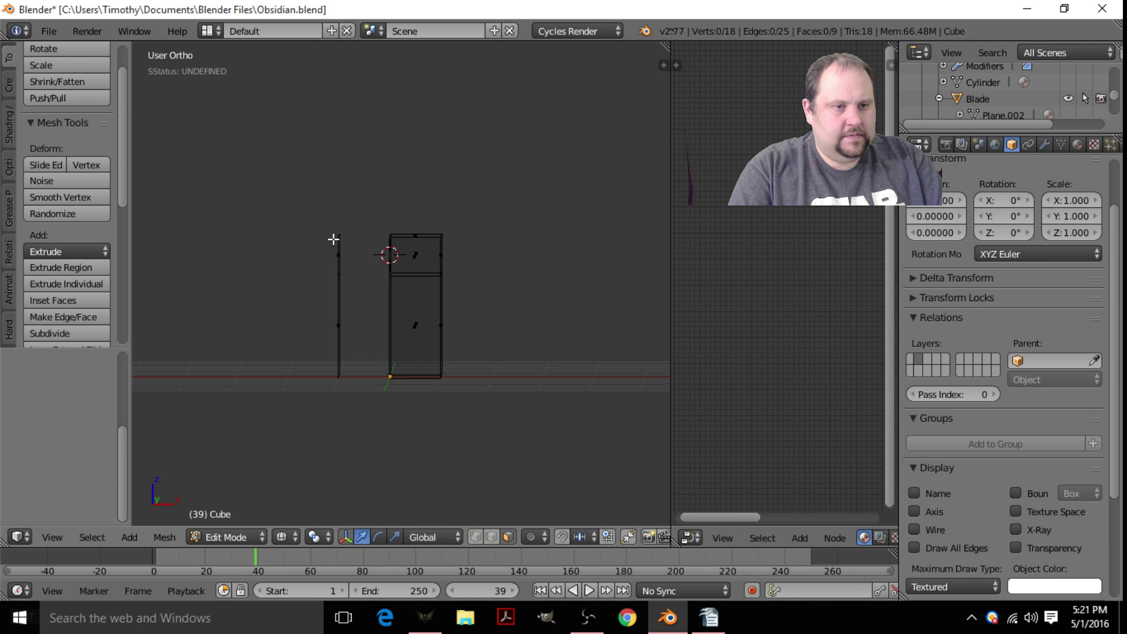
key("c")
left_click_drag(332, 229, 320, 327)
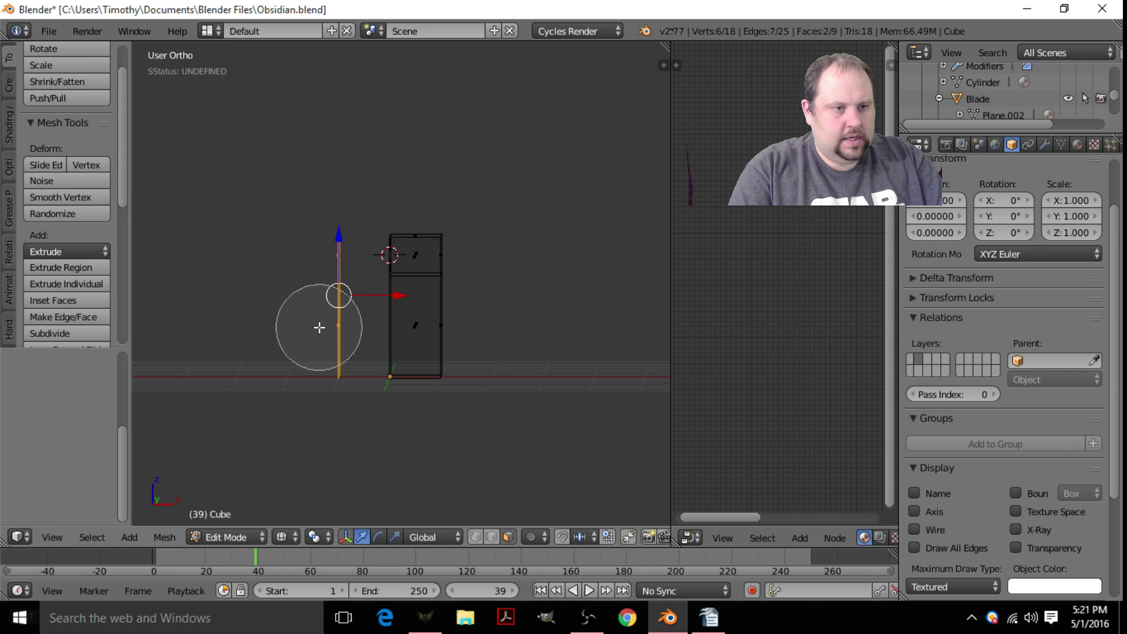
key("Escape")
key("x")
left_click(317, 316)
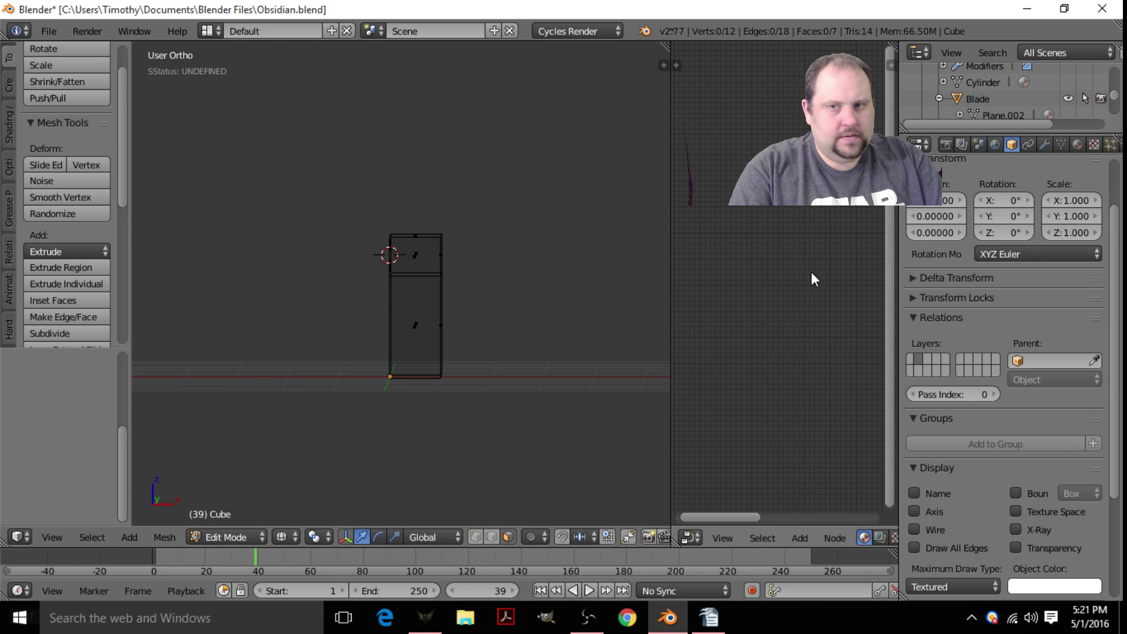
- Add a Mirror modifier to the cube and enable the Z axis alongside X
left_click(1045, 145)
left_click(979, 197)
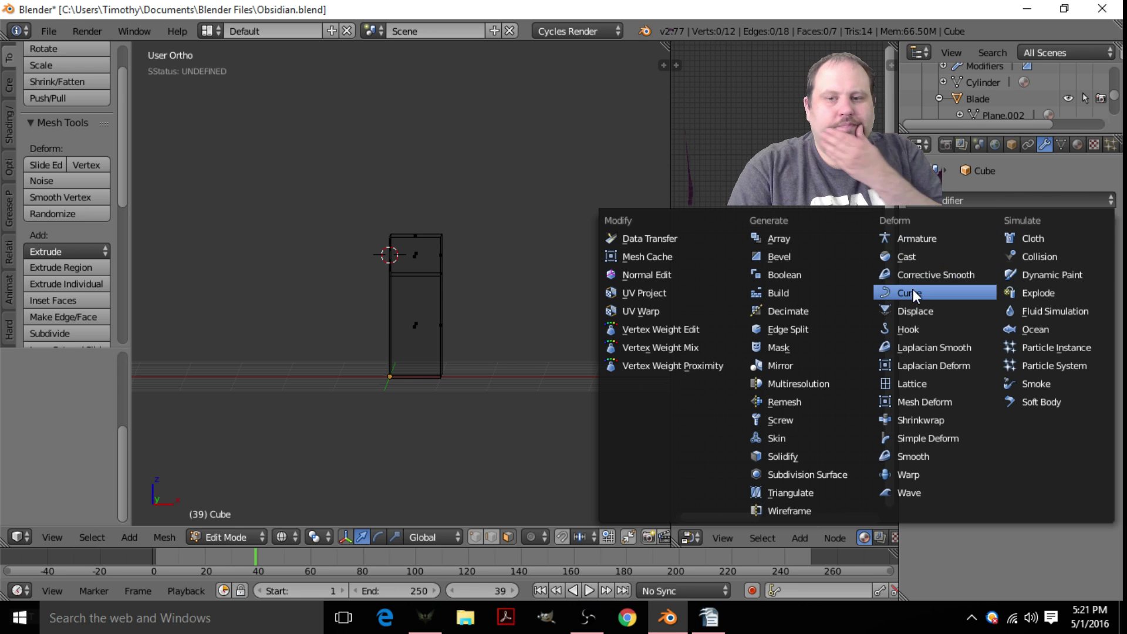
left_click(827, 365)
left_click(918, 332)
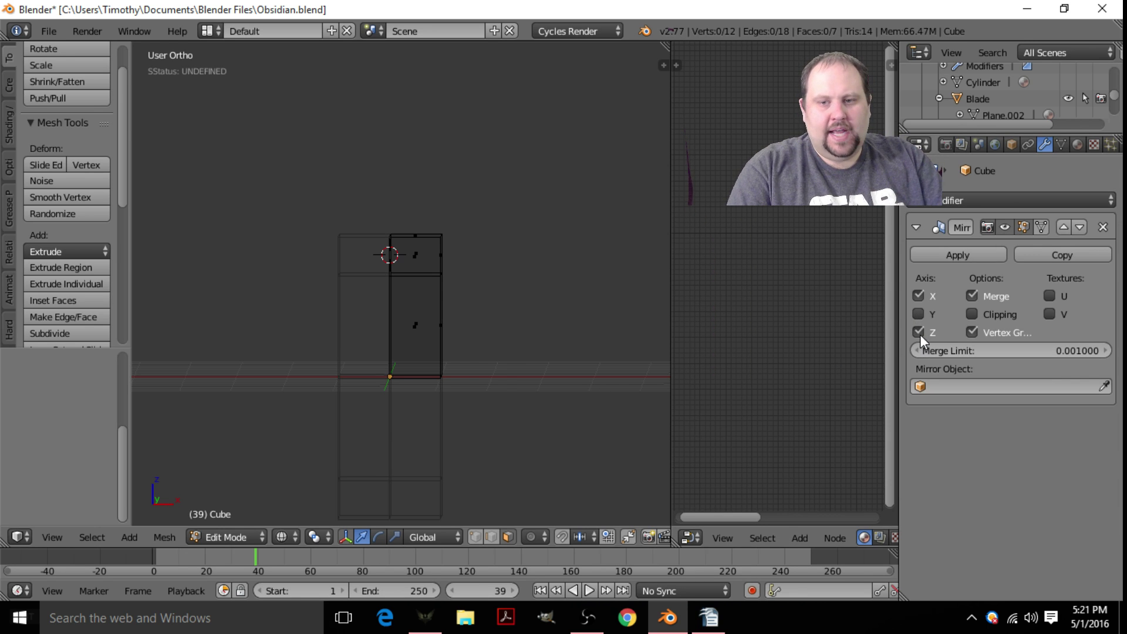
- Select the upper section of the block and lower it along Z to below the 3D cursor
scroll(598, 326, "down", 4)
middle_click_drag(598, 326, 538, 261)
key("a")
left_click_drag(412, 229, 448, 287)
right_click(412, 242)
key("a")
key("b")
left_click_drag(411, 214, 411, 226)
scroll(435, 258, "up", 6)
middle_click_drag(411, 267, 452, 276)
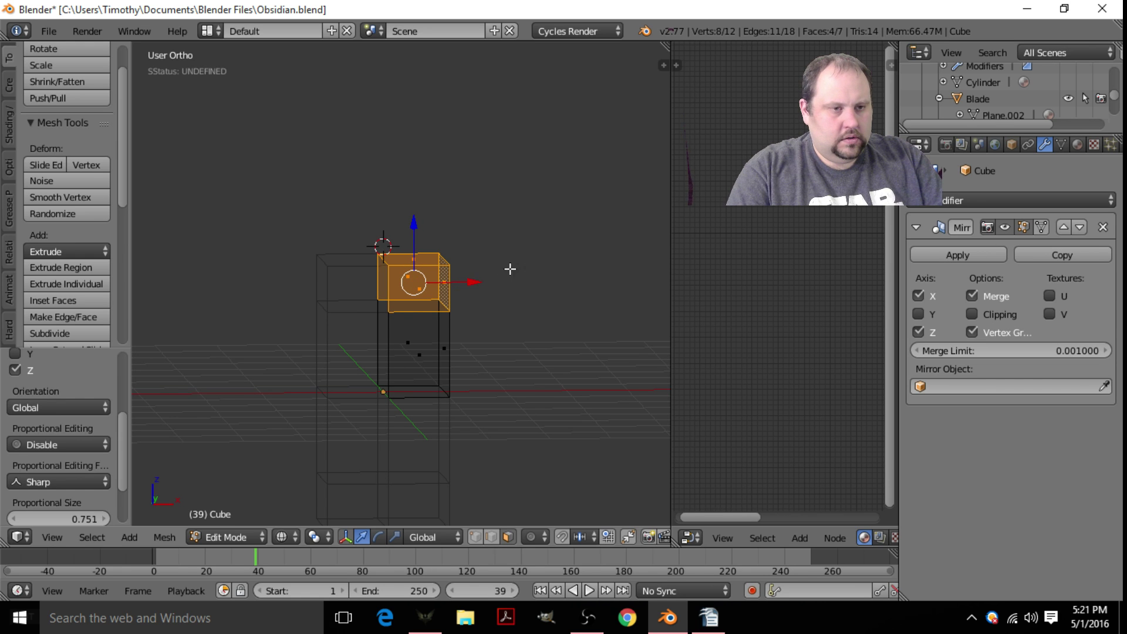
- In front view, spin the upper section's positive X side face around the 3D cursor with an angle of -90°
key("KP_1")
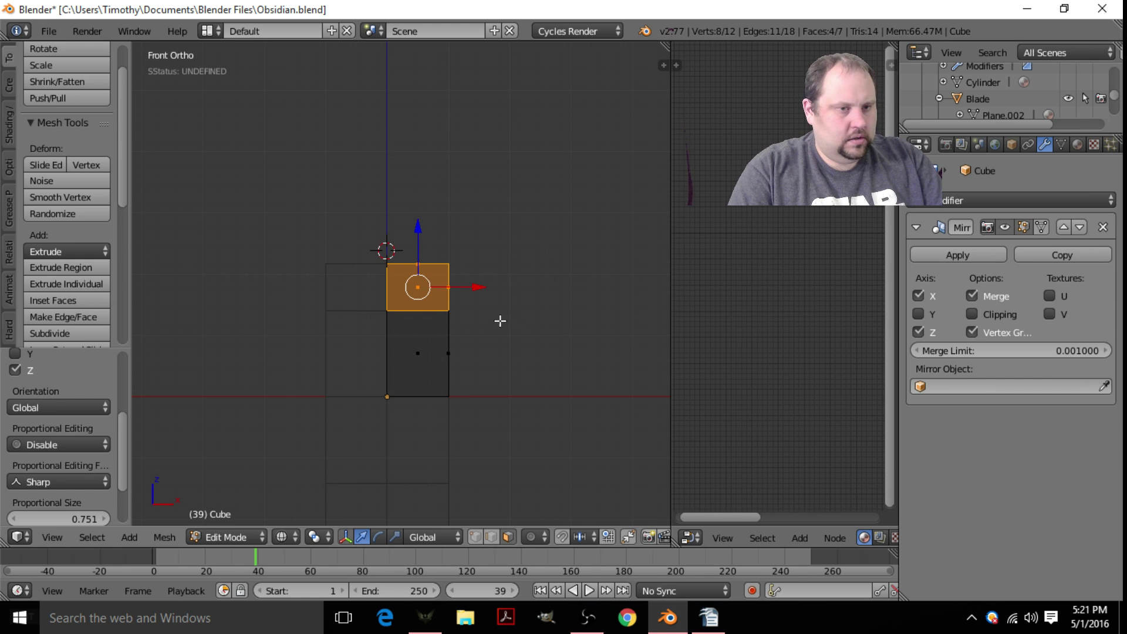
right_click(457, 290)
key("space")
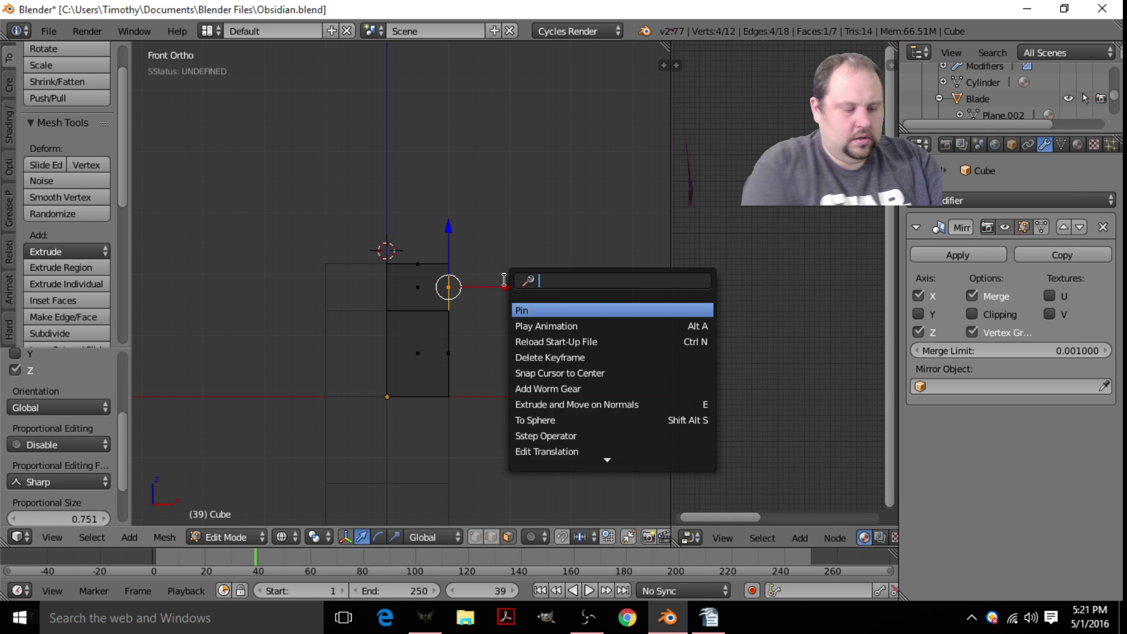
type("SPIN")
key("Return")
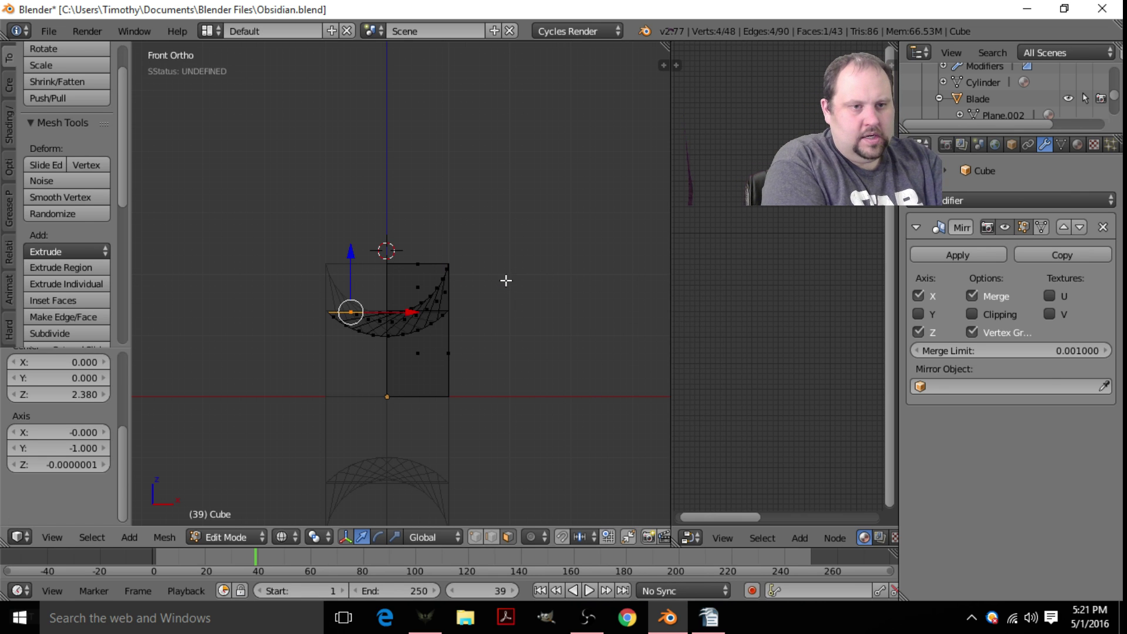
scroll(46, 399, "up", 5)
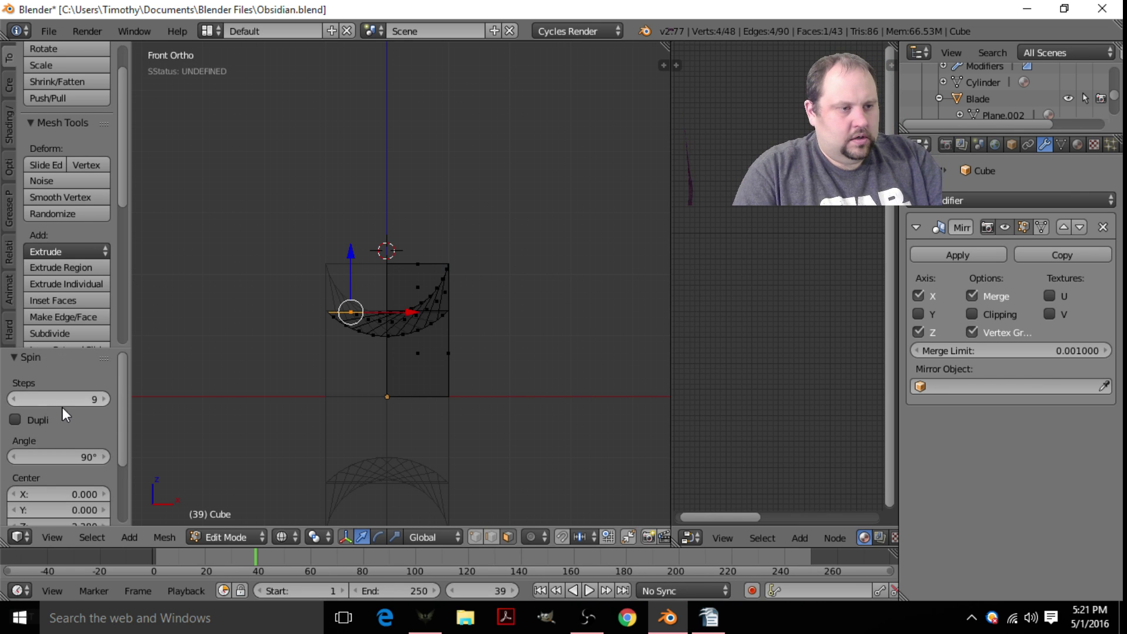
left_click(83, 456)
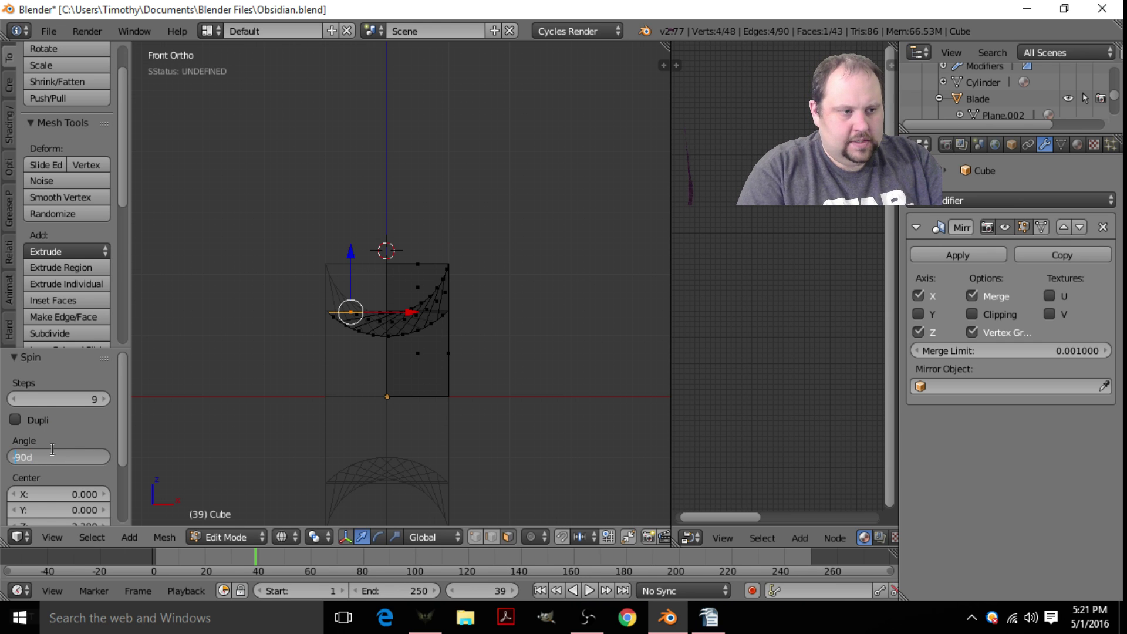
type("-")
key("Return")
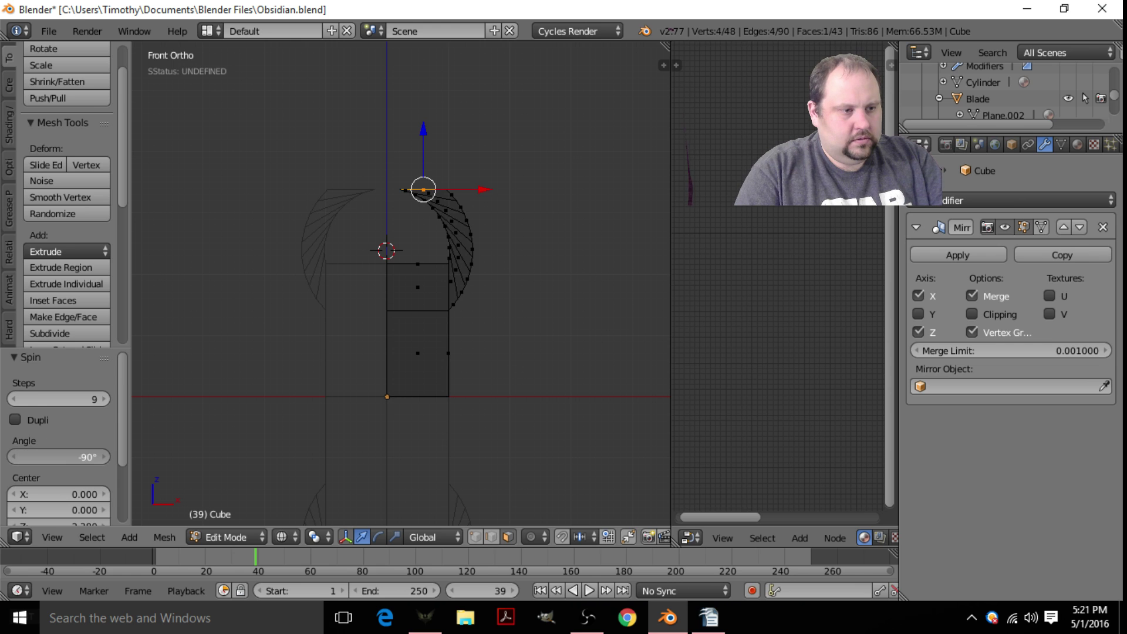
- Set the spin's angle to -10.09° and its center to X -3.740 and Z 8.760
left_click_drag(58, 456, 89, 457)
scroll(52, 462, "down", 3)
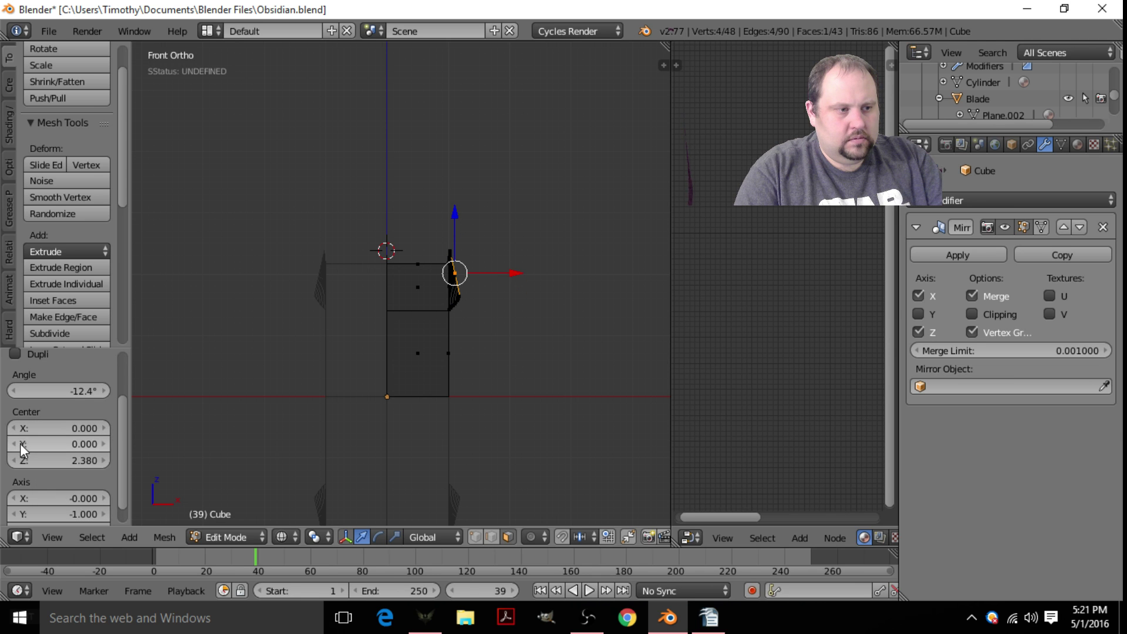
left_click_drag(58, 460, 106, 460)
left_click_drag(59, 428, 32, 427)
left_click_drag(58, 390, 90, 391)
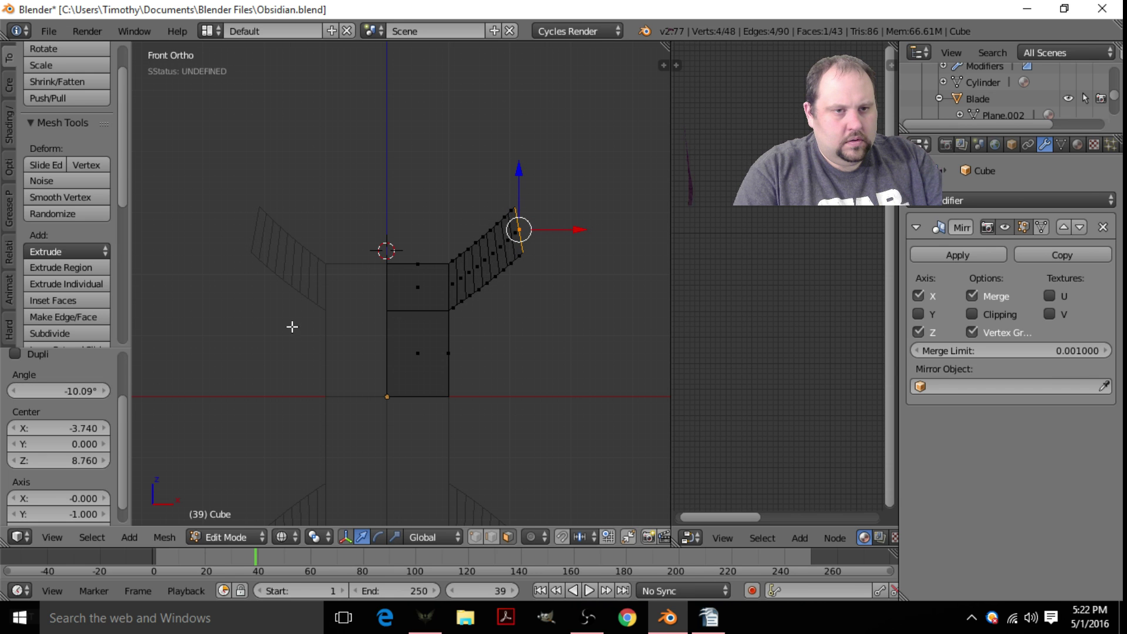
- Reduce the spin to 4 steps and set its angle to -10.36°
middle_click_drag(590, 216, 614, 244)
scroll(67, 428, "up", 3)
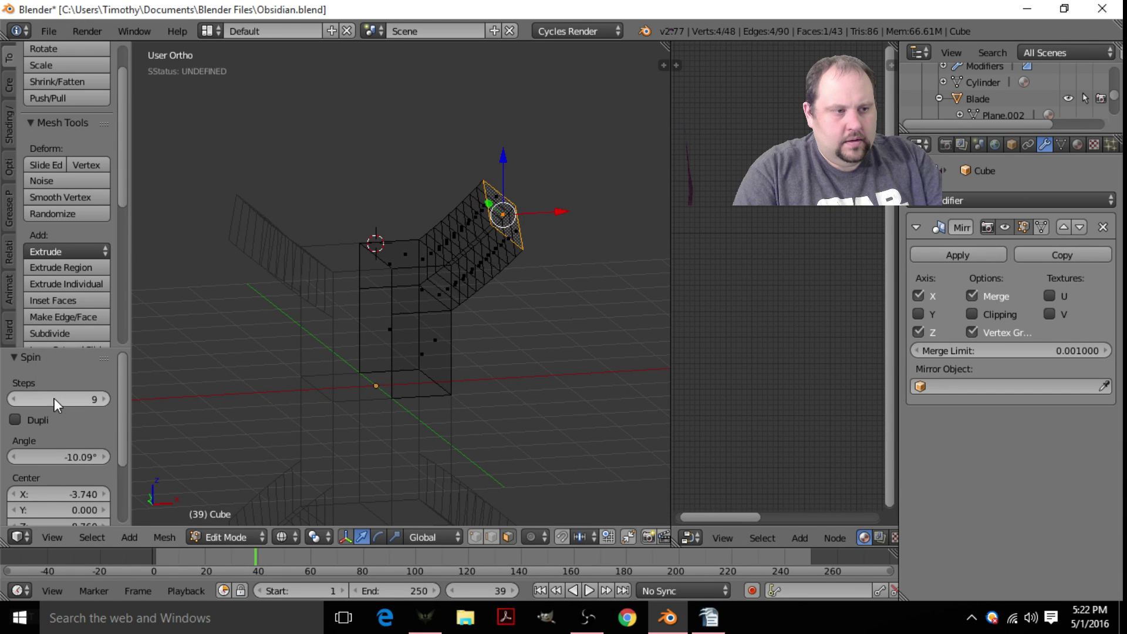
left_click_drag(42, 404, 96, 400)
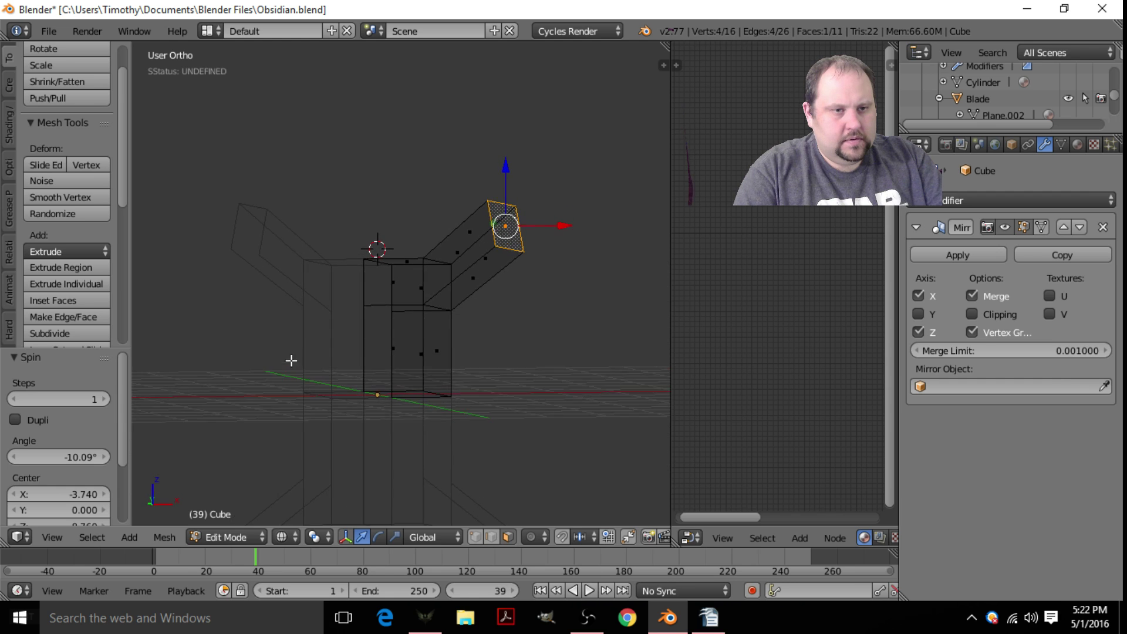
left_click_drag(64, 450, 64, 457)
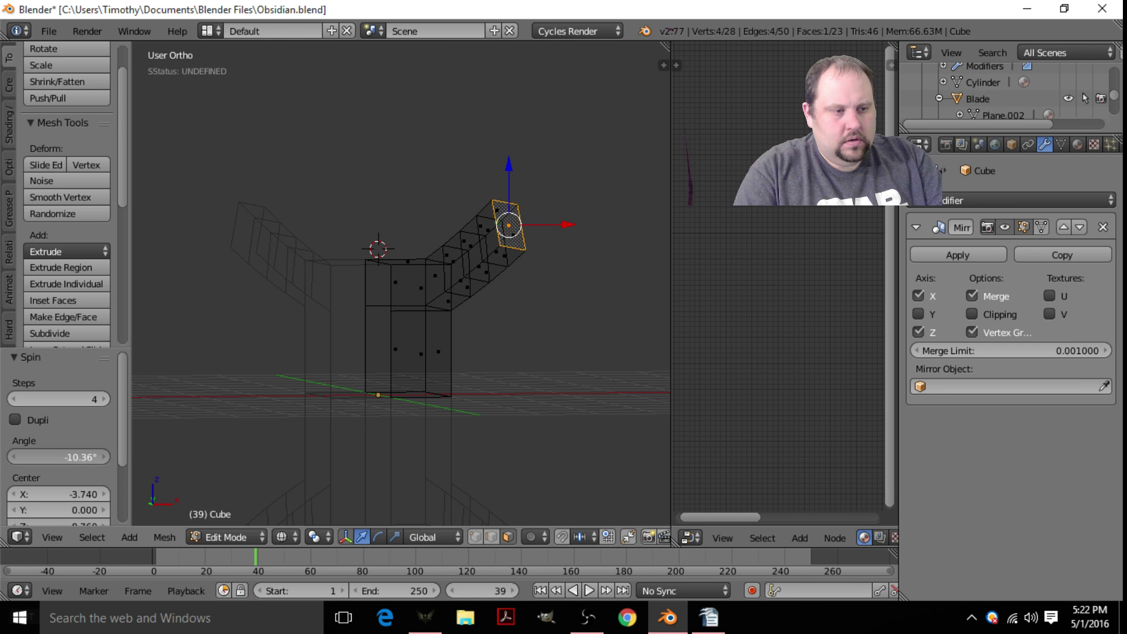
- Curve the arm more strongly by setting the spin angle to -37.69°, center X to -0.230, and lowering center Z
middle_click_drag(282, 446, 282, 423)
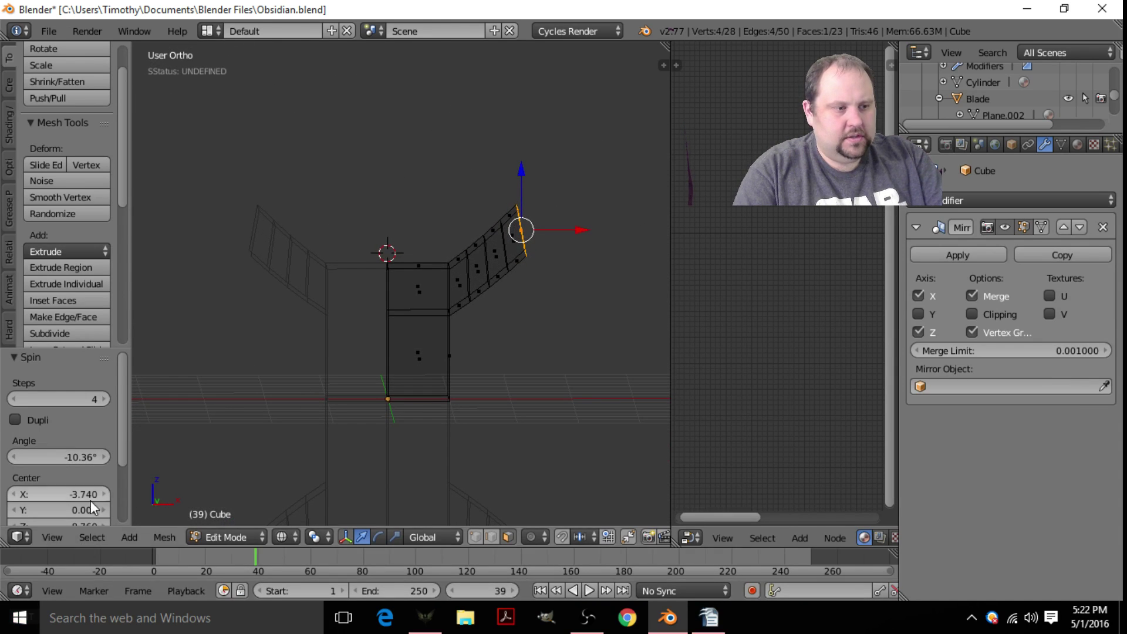
scroll(91, 500, "down", 3)
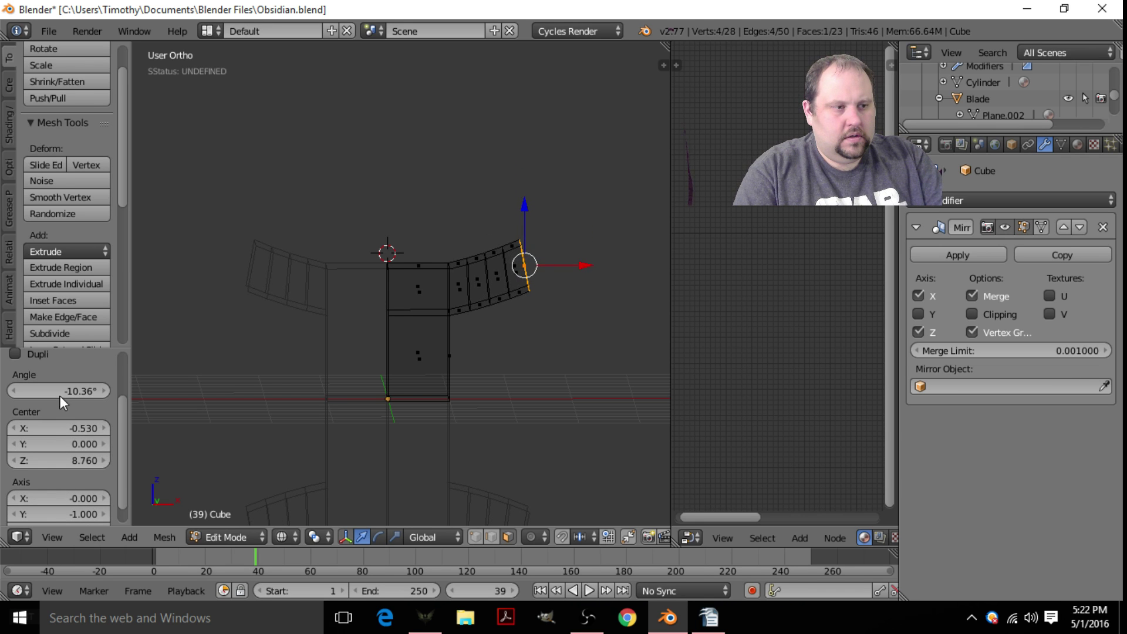
left_click_drag(63, 390, 82, 390)
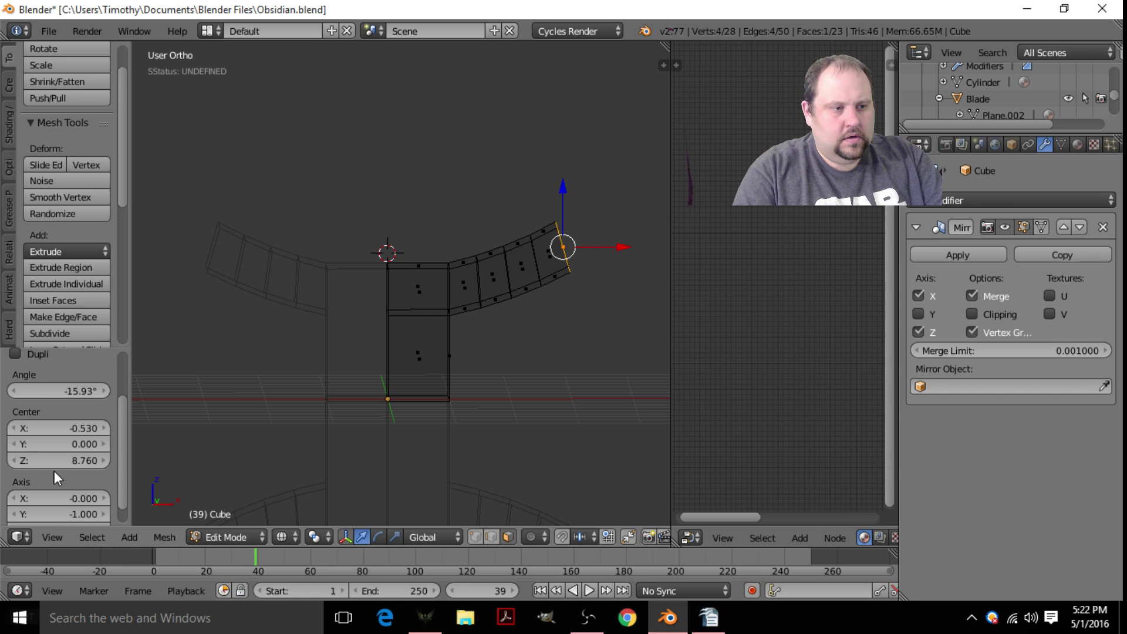
left_click_drag(72, 460, 97, 443)
left_click_drag(67, 391, 67, 390)
left_click_drag(69, 460, 59, 460)
left_click_drag(83, 391, 82, 390)
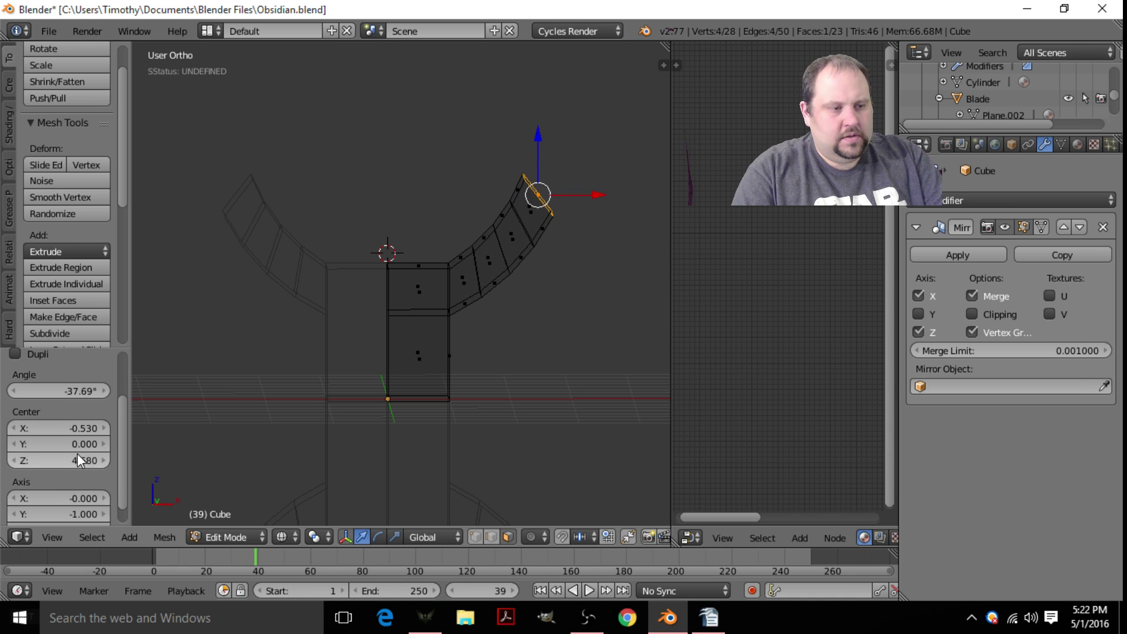
left_click_drag(59, 460, 59, 428)
- Increase the spin to 6 steps for a smoother arm
mouse_move(372, 364)
middle_mouse_down()
mouse_move(291, 305)
mouse_move(358, 358)
middle_mouse_up()
scroll(58, 380, "up", 3)
left_click(106, 398)
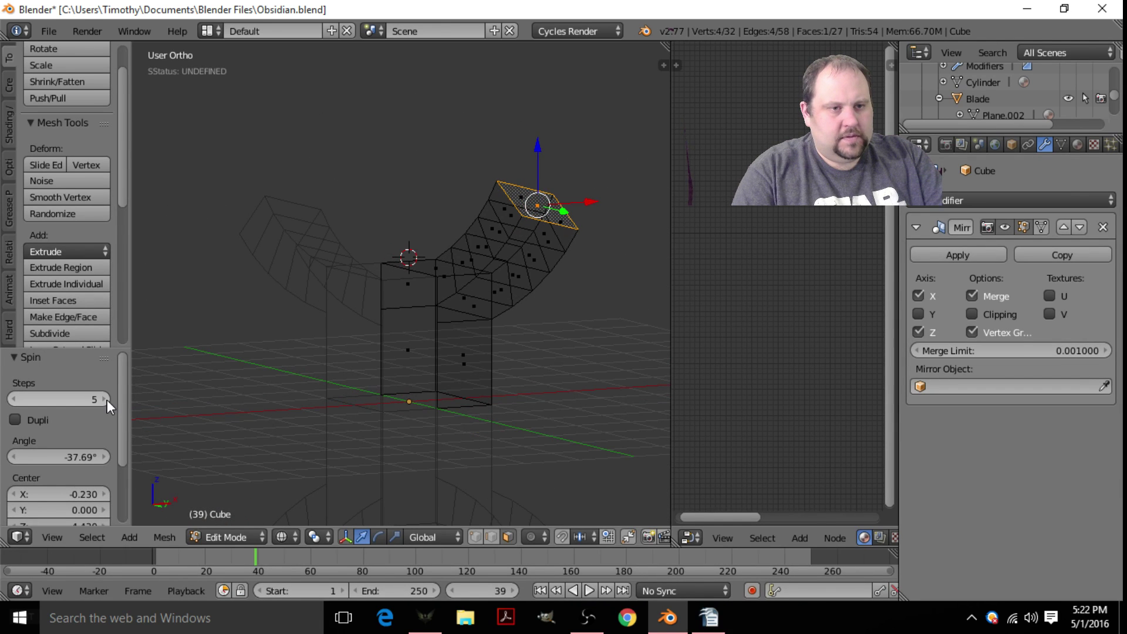
left_click(107, 400)
- Leave edit mode and display the mirrored forked object in solid shading
middle_click_drag(239, 337, 319, 362)
key("Tab")
key("z")
middle_click_drag(481, 322, 505, 305)
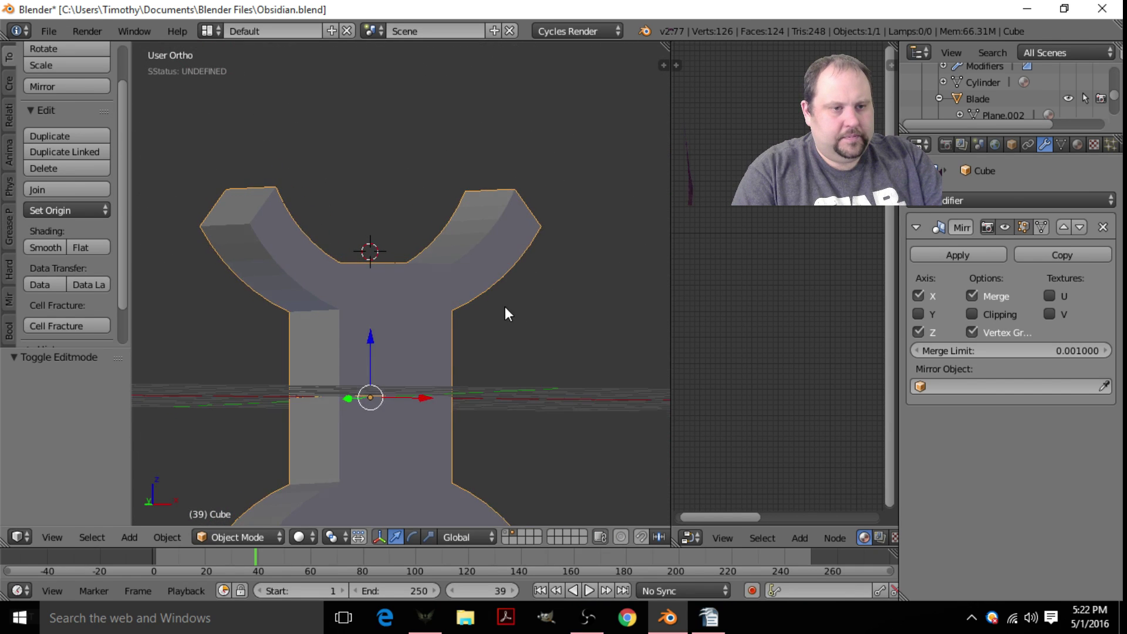
- Extrude the stem's front and back faces in place and scale them to 0.856 to form recessed panels
key("Tab")
right_click(449, 350, "alt")
middle_click_drag(513, 352, 368, 366)
right_click(403, 357)
middle_click_drag(537, 356, 405, 367)
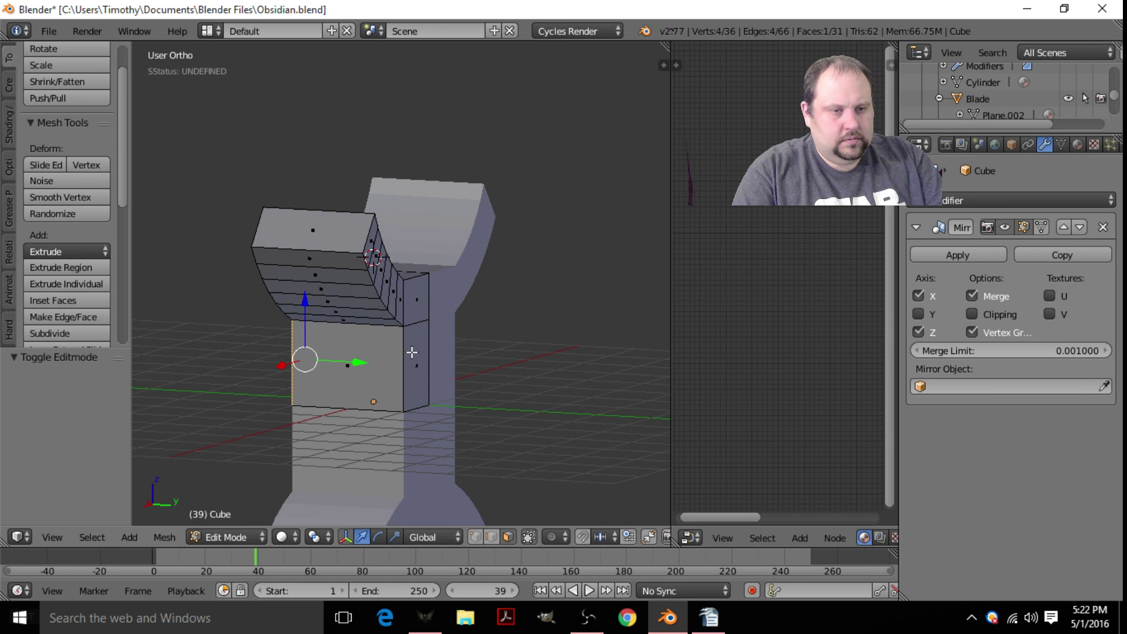
right_click(412, 352, "shift")
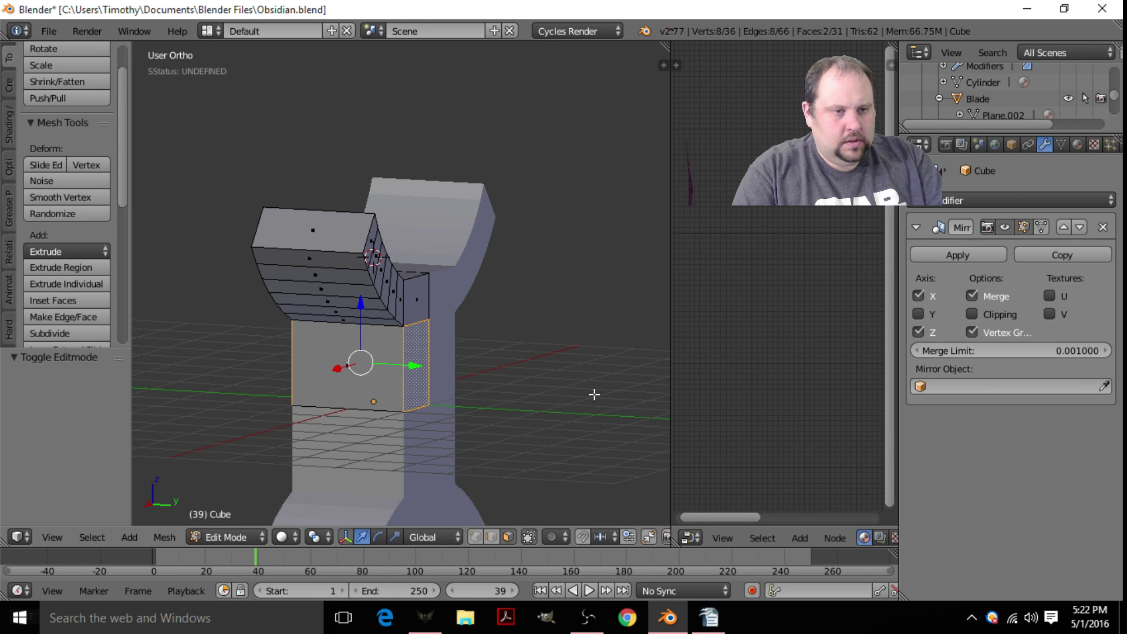
middle_click_drag(593, 395, 609, 362)
key("e")
key("Escape")
key("s")
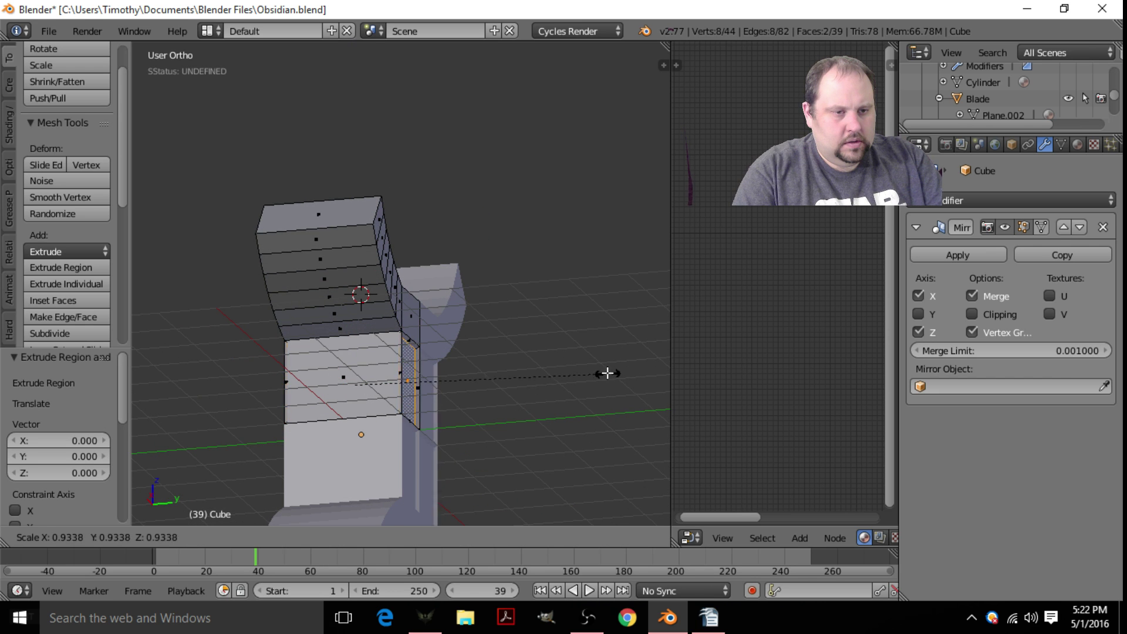
left_click(586, 370)
- Delete the large flat face on the outer side of the stem
right_click(355, 386)
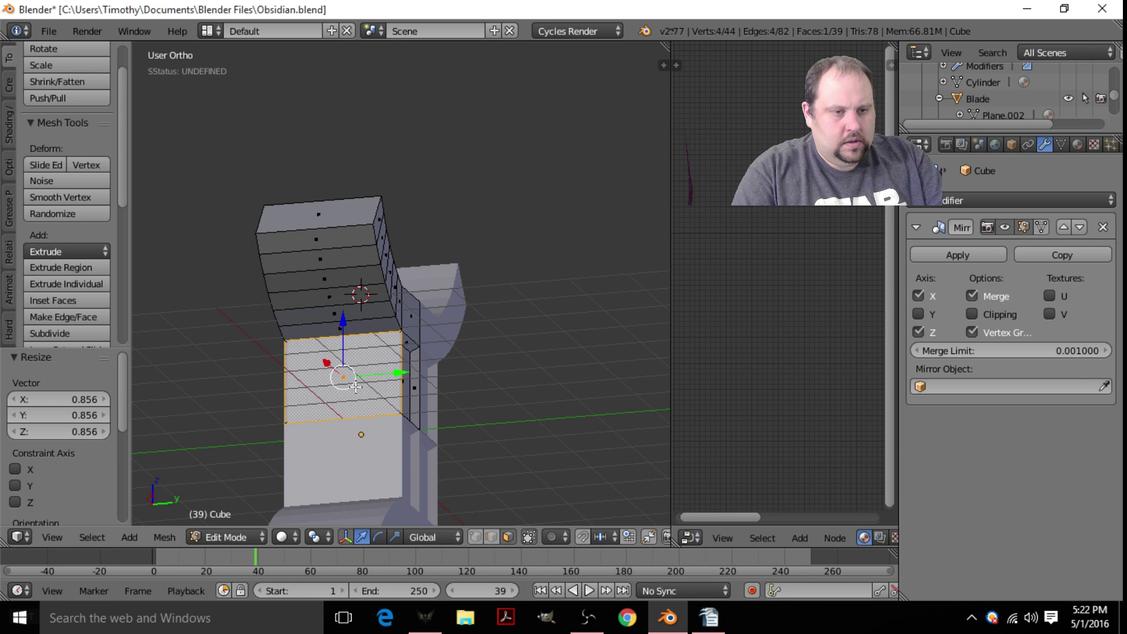
key("x")
middle_click_drag(356, 382, 370, 467)
scroll(435, 430, "up", 8)
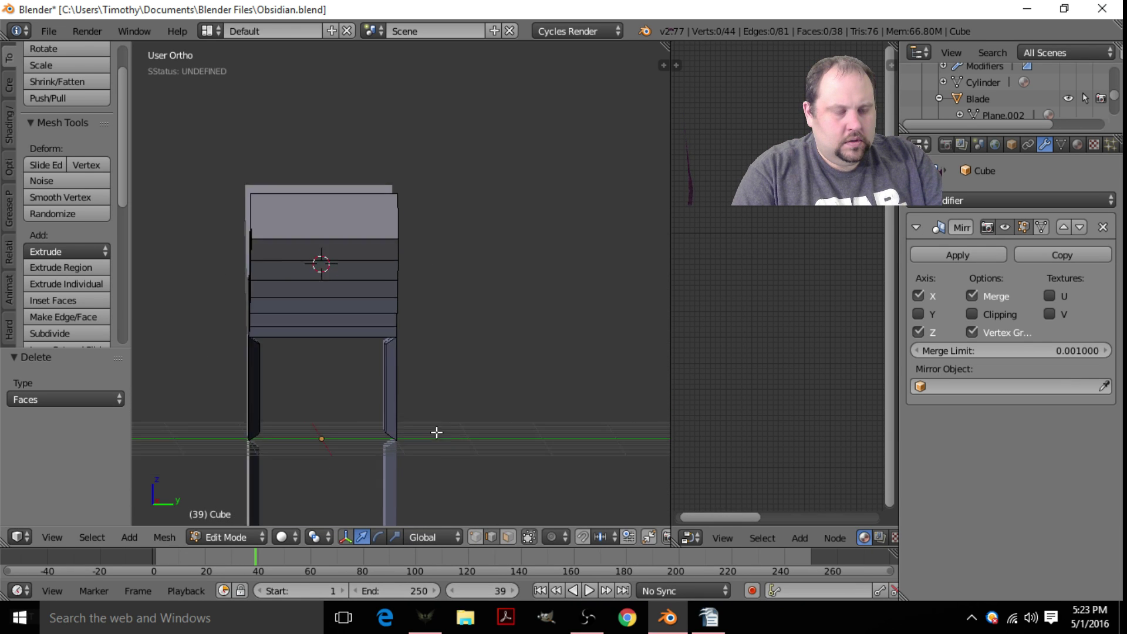
- Delete the narrow strip faces along the mirror seam in both the front and back recesses of the stem
middle_click_drag(395, 380, 431, 332, "shift")
right_click(463, 300)
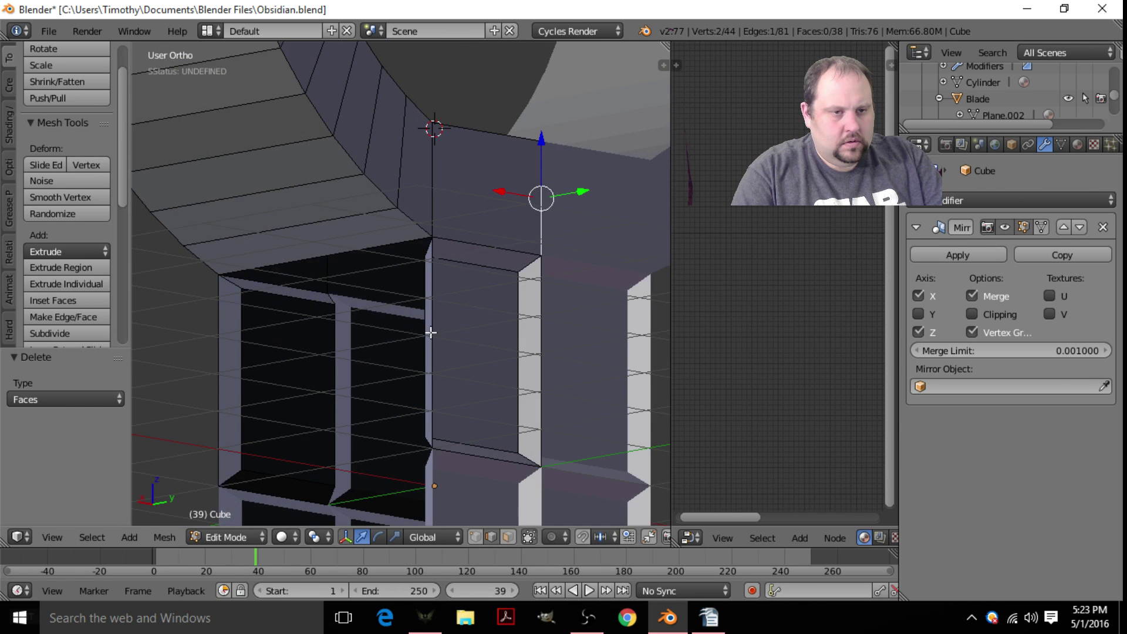
left_click(509, 537)
right_click(535, 364)
key("x")
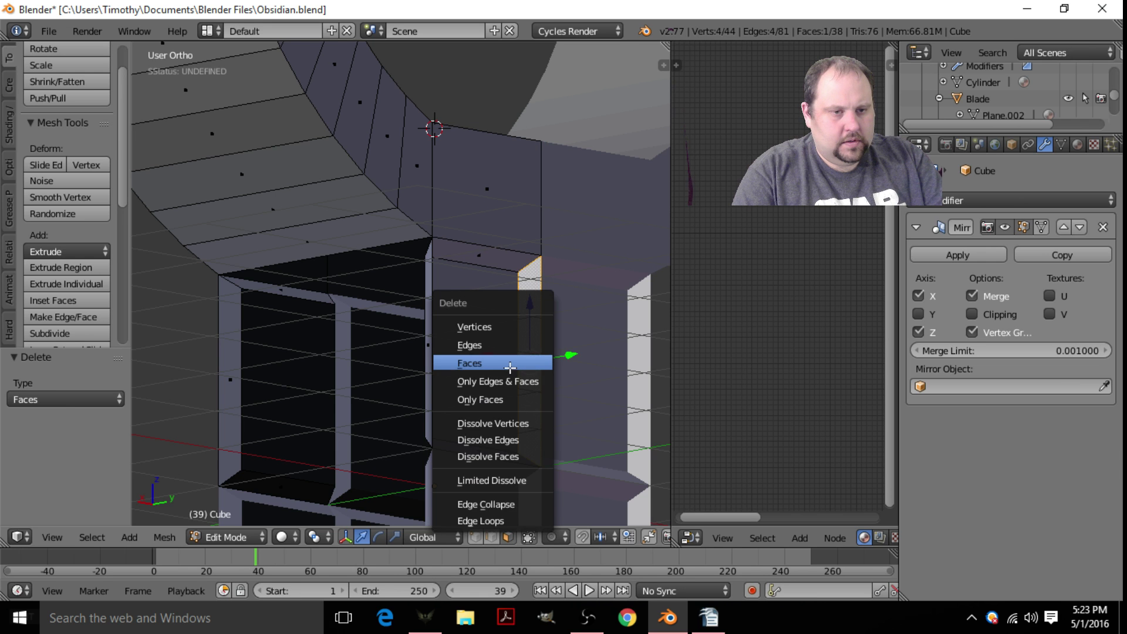
left_click(509, 364)
middle_click_drag(374, 371, 485, 405)
right_click(230, 379)
middle_click_drag(222, 369, 336, 262, "shift")
key("x")
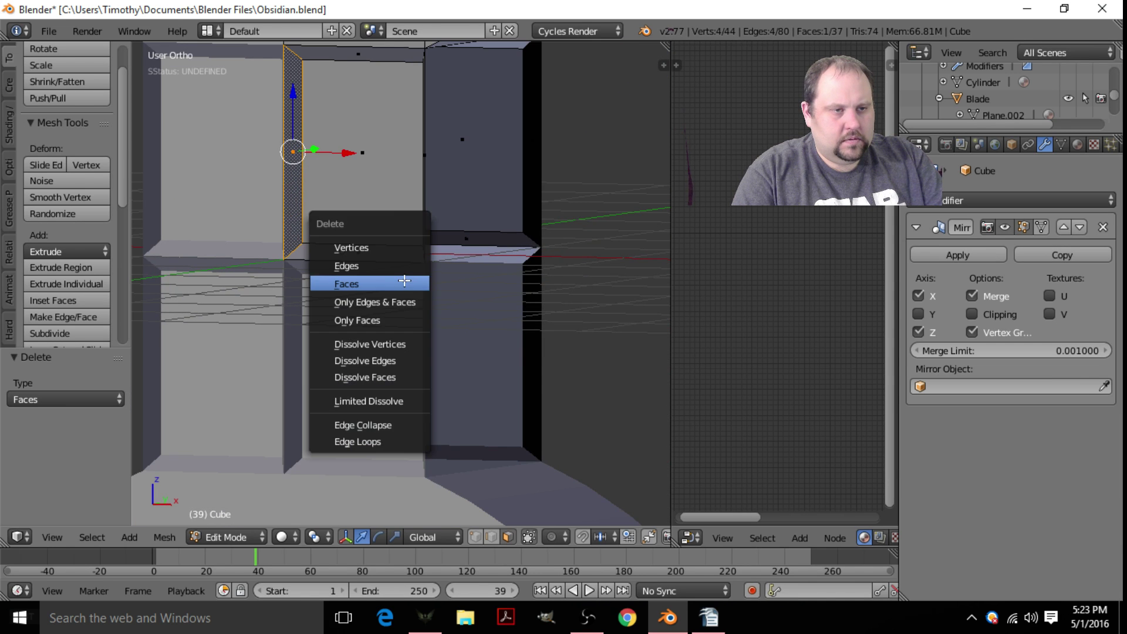
left_click(399, 283)
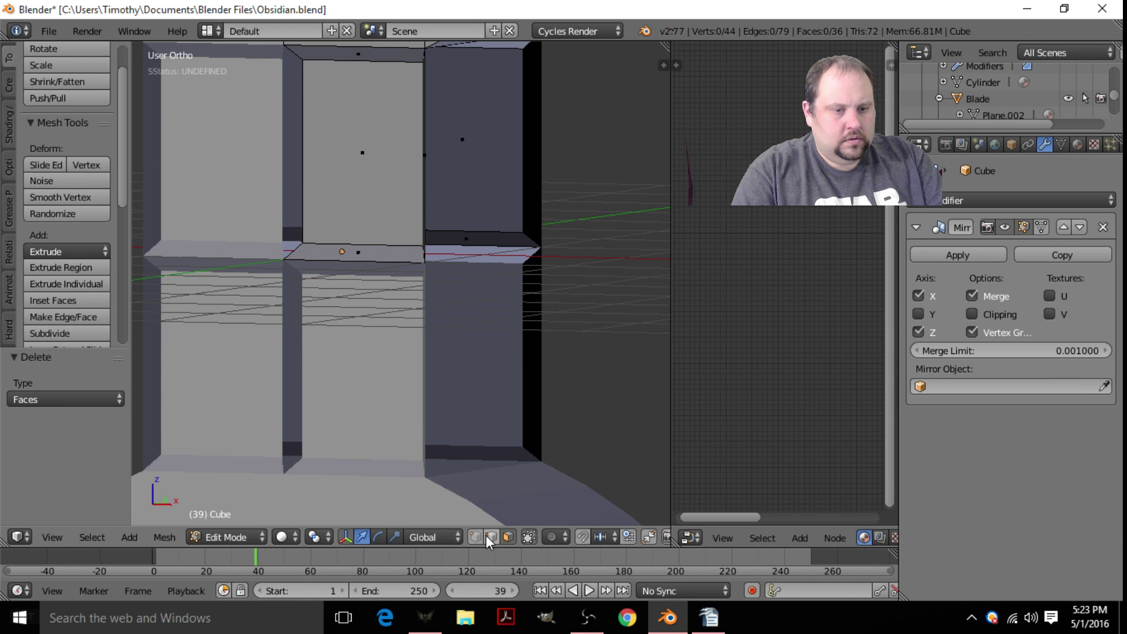
- Enable Clipping on the Mirror modifier and move both recess panels' inner edges along X onto the mirror seam
right_click(290, 248, "alt")
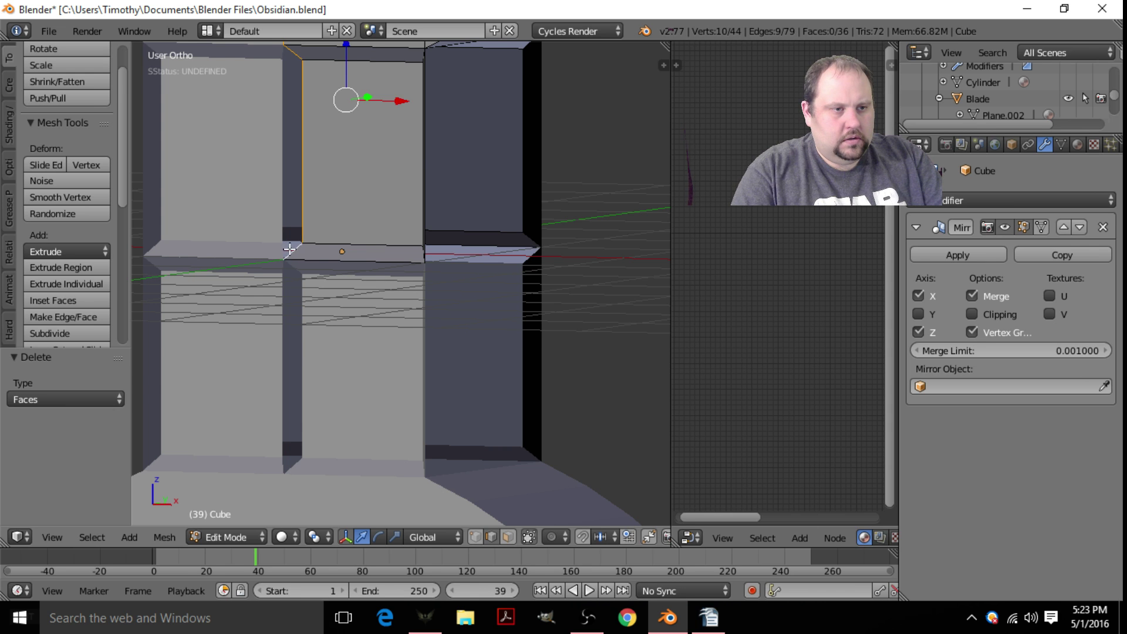
middle_click_drag(438, 125, 435, 249, "shift")
left_click_drag(400, 228, 371, 227)
right_click(390, 228)
middle_click_drag(495, 269, 299, 276)
right_click(410, 310)
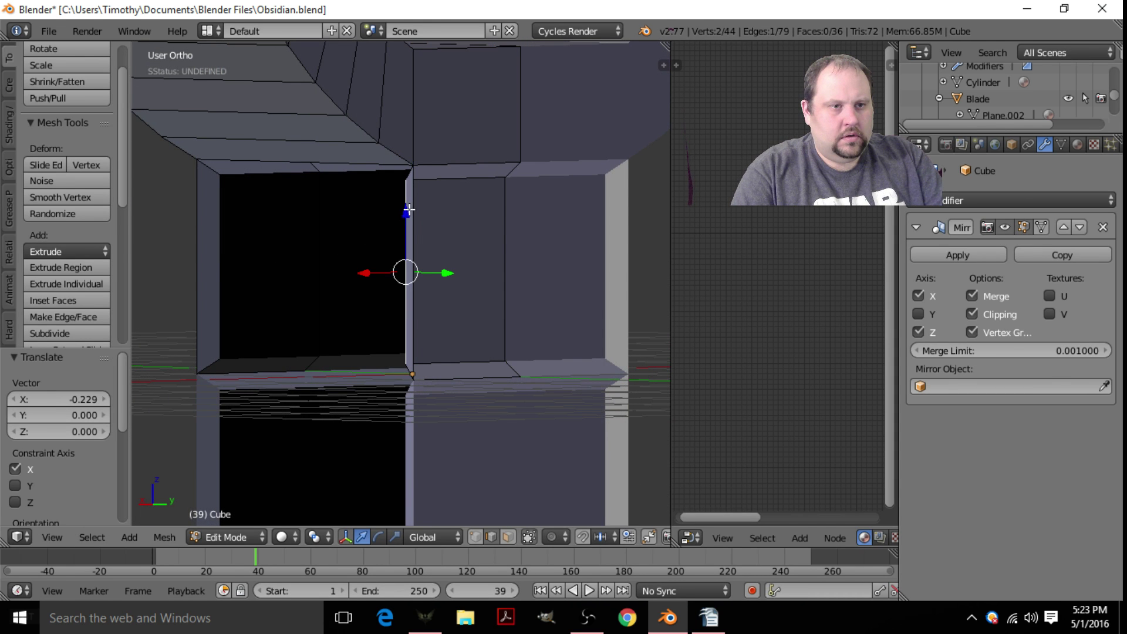
left_click_drag(409, 208, 414, 206)
- Try to delete the faces along the border of the stem's open side
right_click(198, 221, "alt+shift")
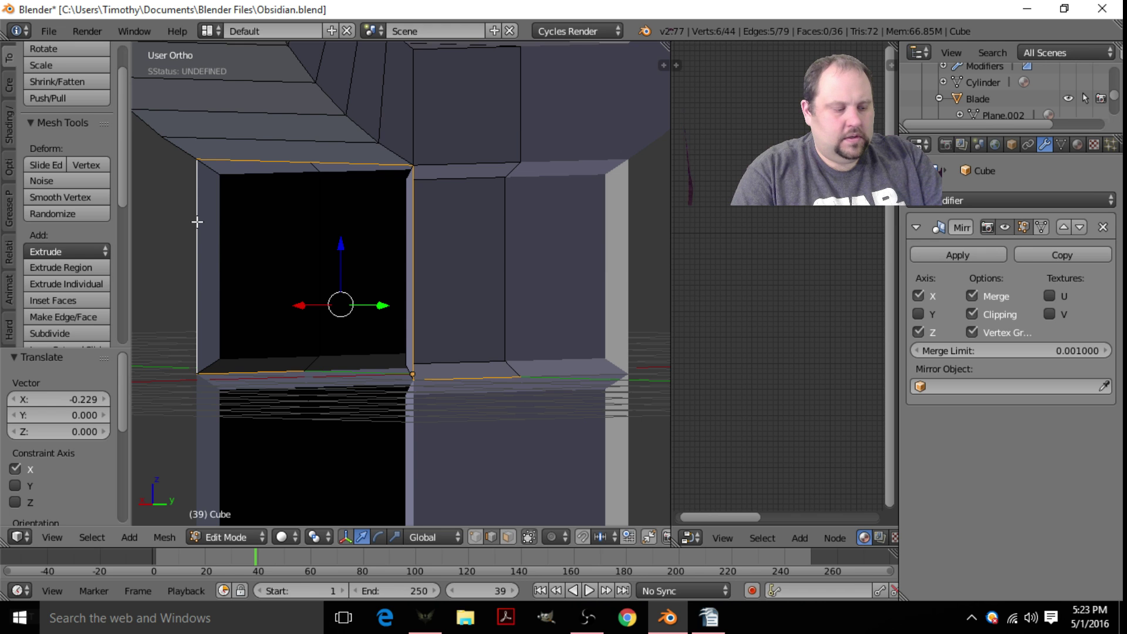
key("x")
left_click(197, 221)
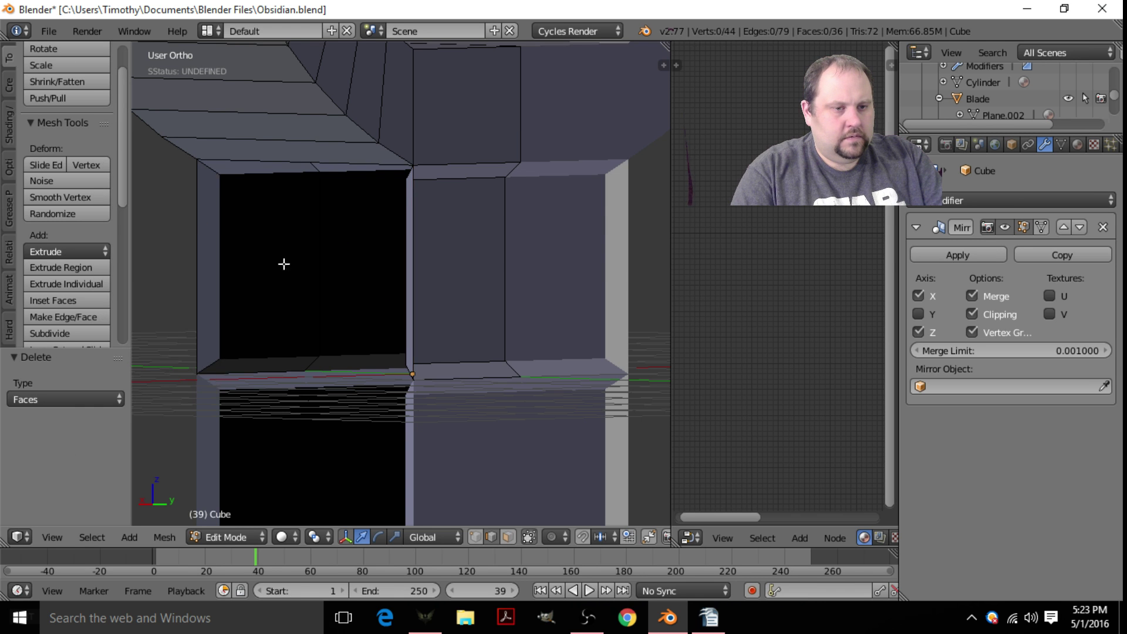
- Fill the stem's open side with a new face between its two outer vertical edges
middle_click_drag(281, 262, 323, 273)
right_click(188, 232)
right_click(492, 256, "shift")
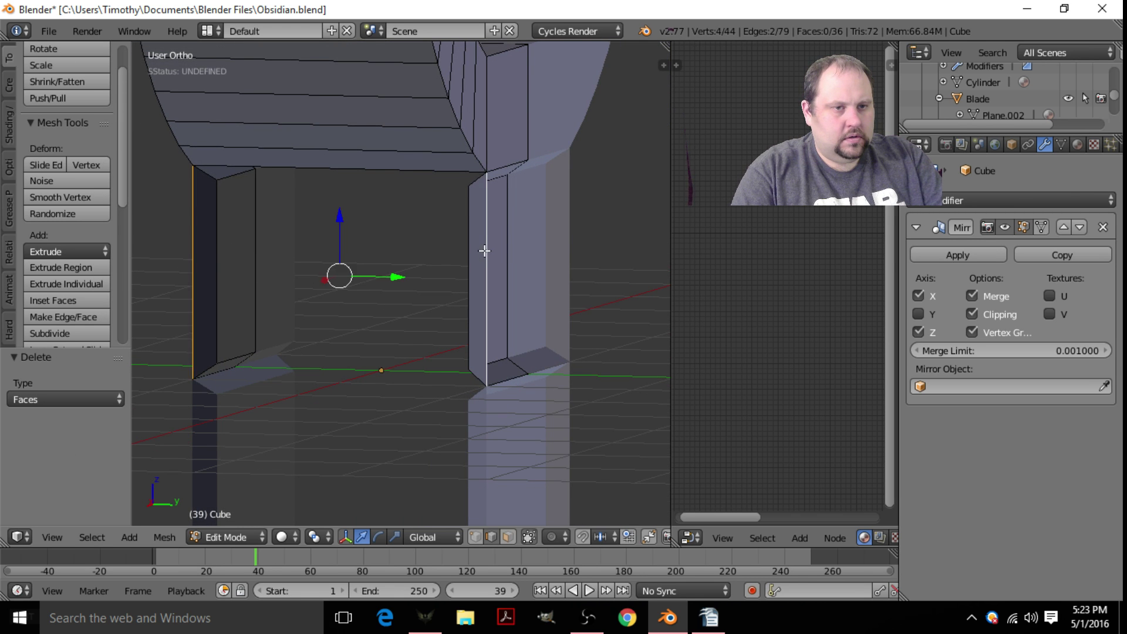
key("f")
- Move the recess's bottom edge at the stem's middle inward along Y, and return to Object Mode
middle_click_drag(495, 261, 363, 333)
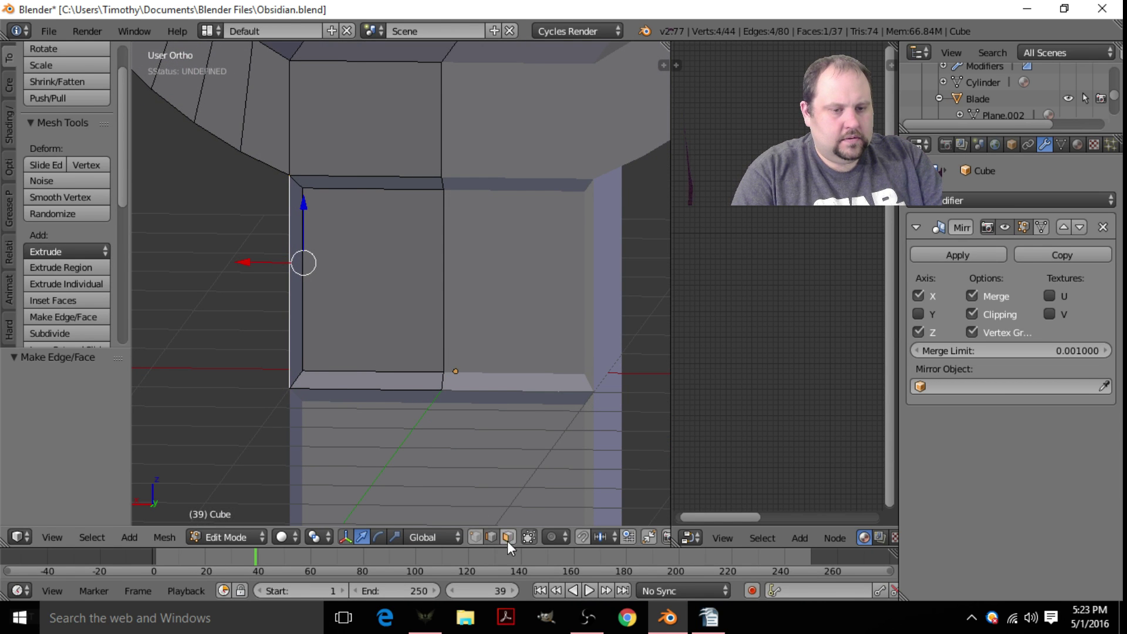
right_click(416, 389)
middle_click_drag(415, 389, 321, 386)
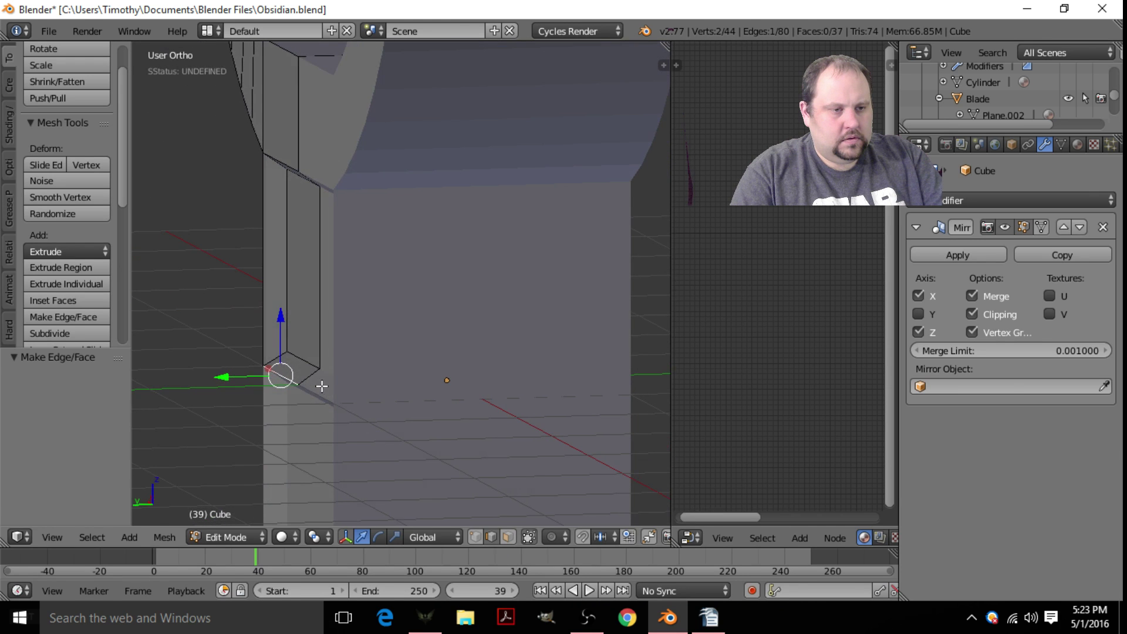
left_click_drag(220, 375, 231, 381)
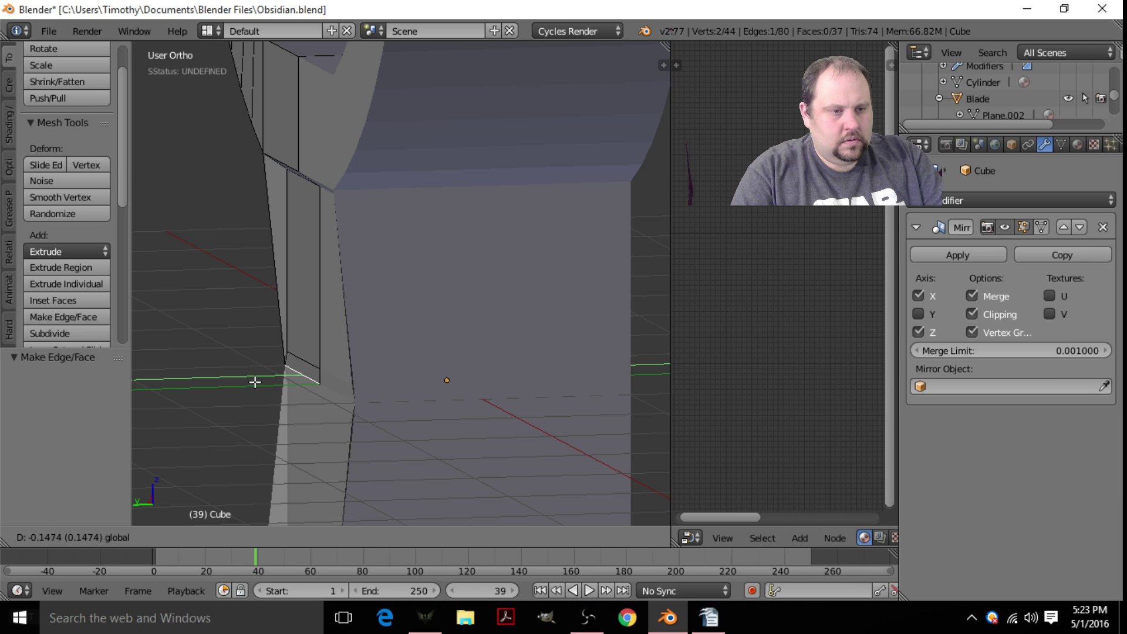
left_click_drag(260, 382, 250, 382)
middle_click_drag(248, 377, 359, 327)
scroll(417, 325, "down", 6)
key("Tab")
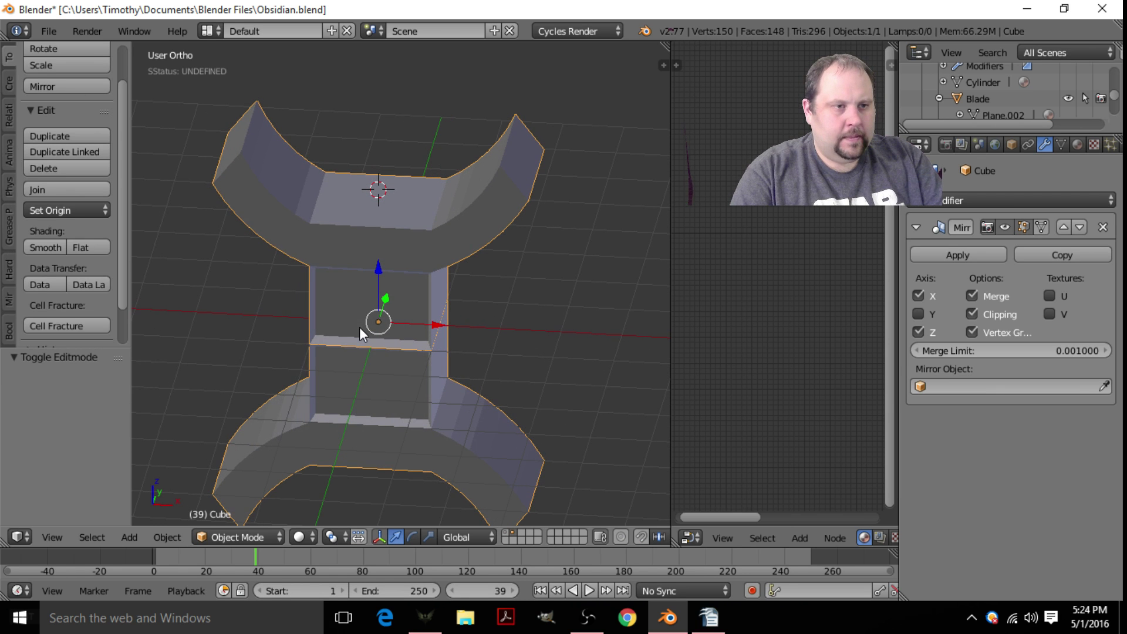
- Apply Complex Sharpen to the forked object and set its bevel width to 0.1130
key("q")
left_click(338, 284)
middle_click_drag(459, 259, 424, 239)
key("q")
left_click(406, 249)
middle_click_drag(415, 280, 488, 287)
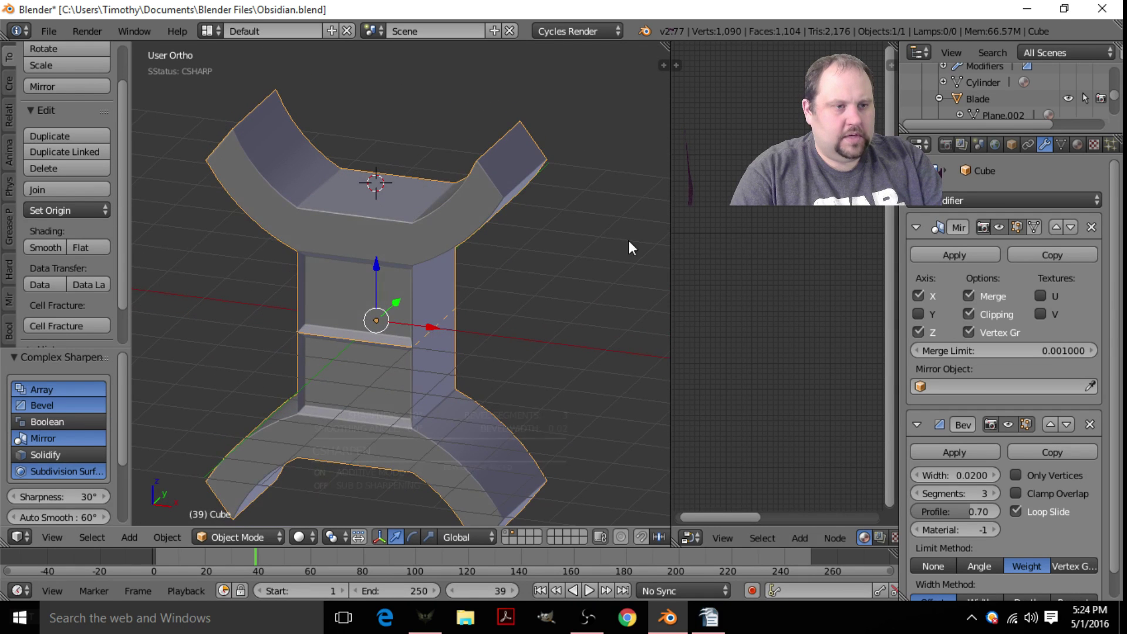
left_click_drag(955, 475, 986, 475)
middle_click_drag(607, 449, 431, 402)
- Show the first layer's knife objects as well and scale the forked object uniformly to 0.322 in front view
left_click(505, 535, "shift")
scroll(431, 402, "down", 4)
key("KP_1")
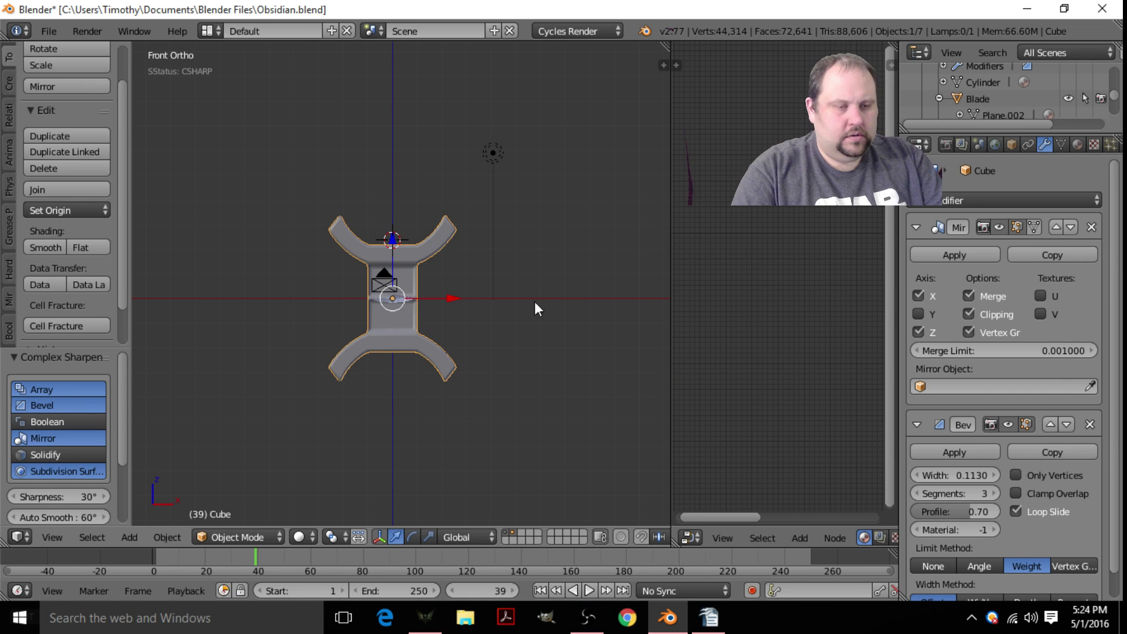
key("s")
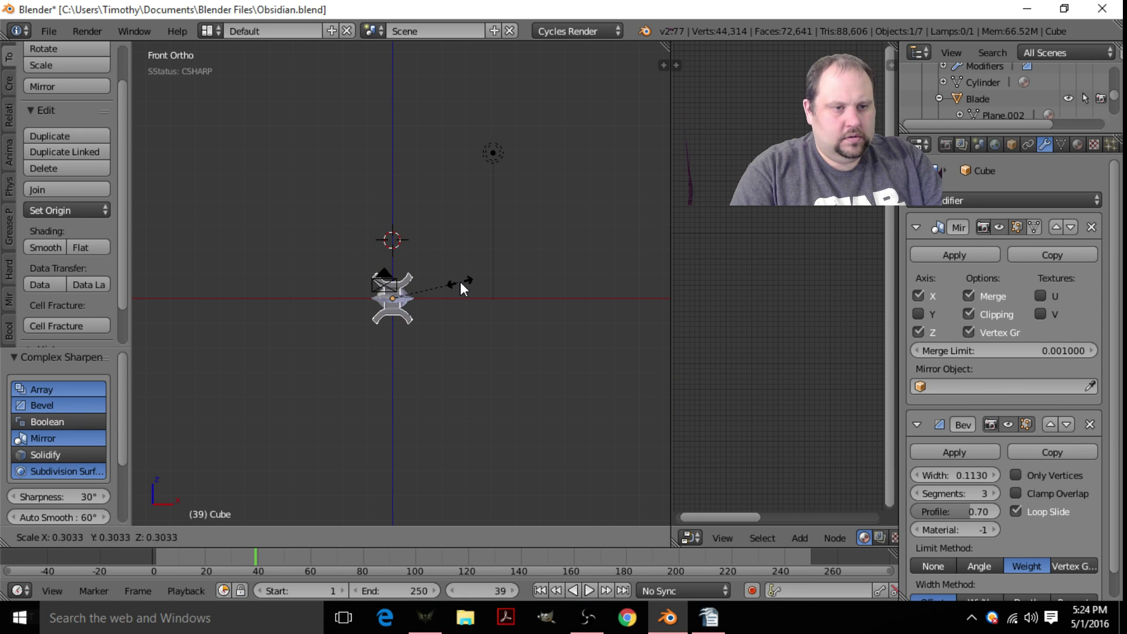
left_click(464, 284)
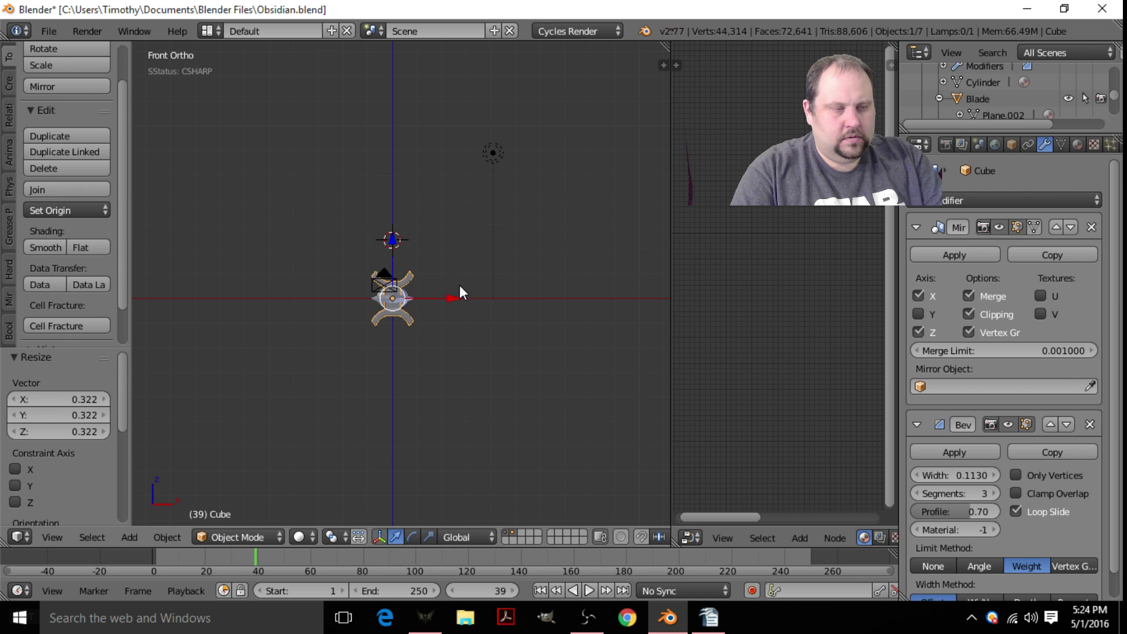
- Move the forked object -1.144 along Z so its upper fork sits beneath the knife handle
scroll(459, 284, "up", 6)
key("g")
key("z")
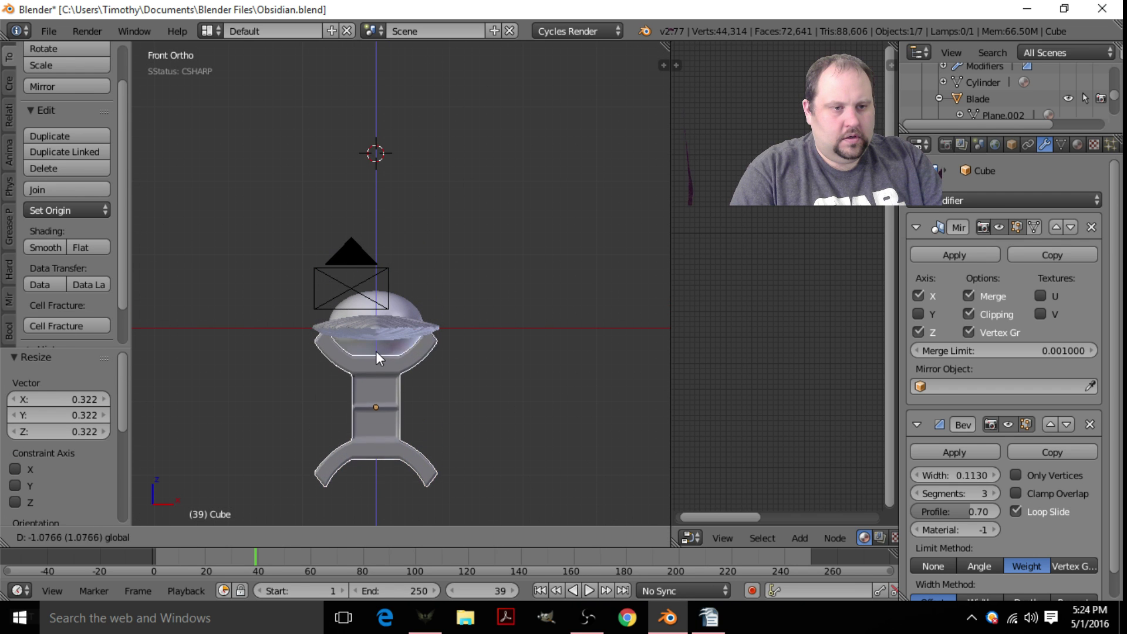
left_click(375, 353)
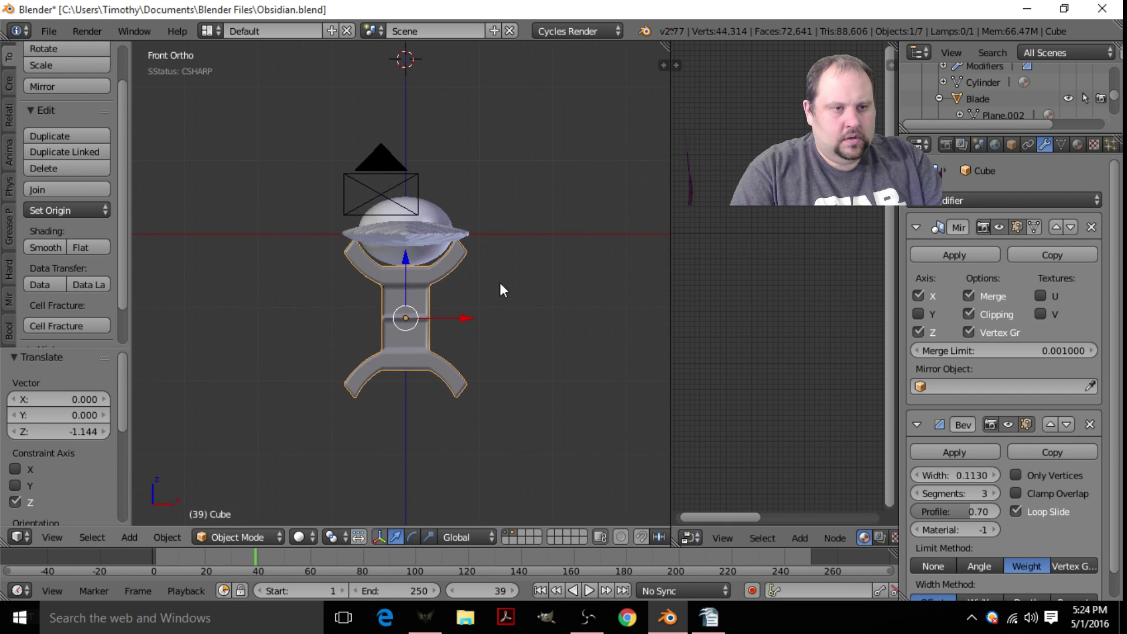
scroll(504, 305, "up", 5)
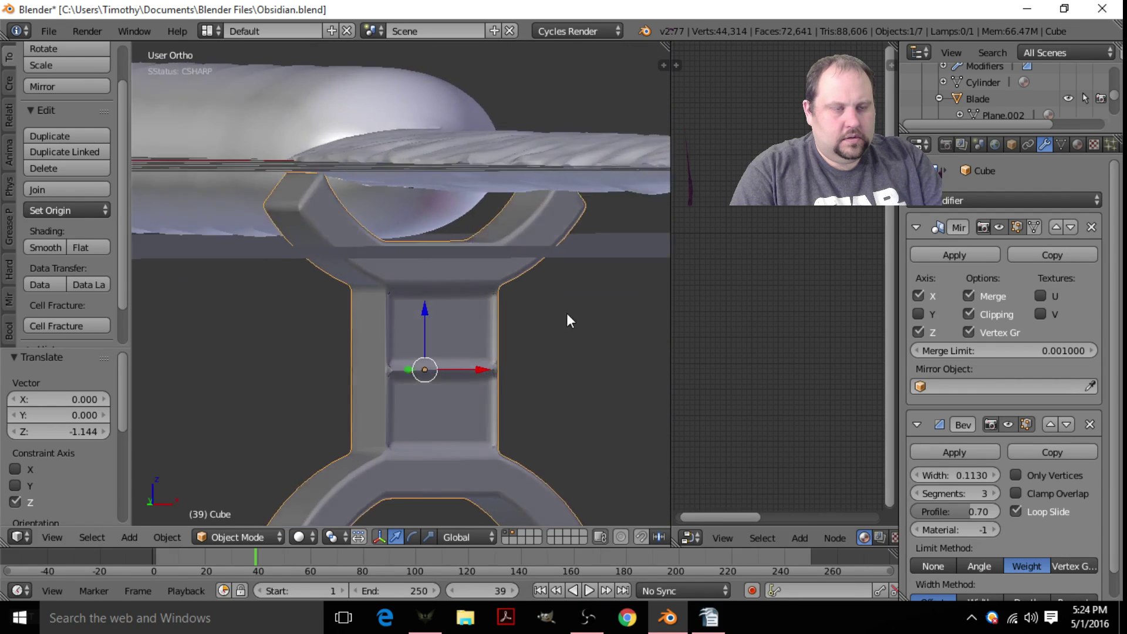